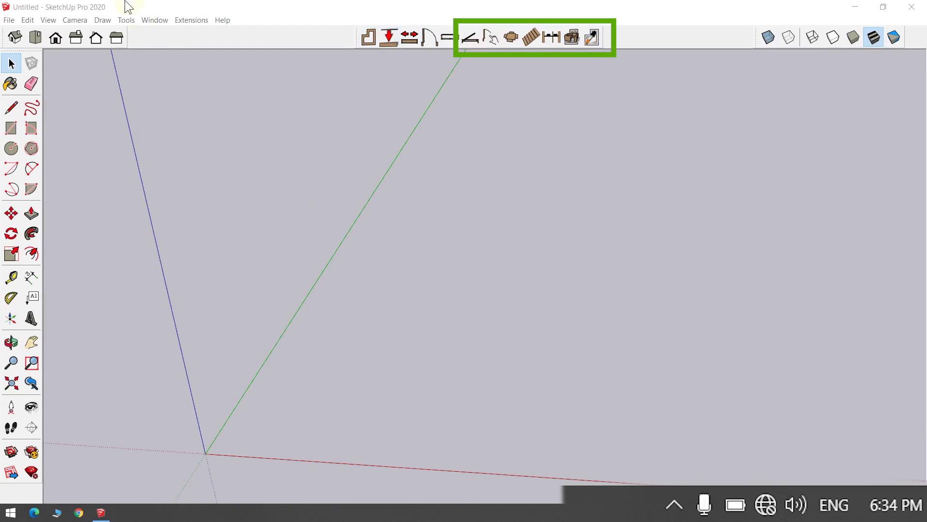
Set the model's measurement units to decimal format in feet with a display precision of 0.00'.
left_click(158, 21)
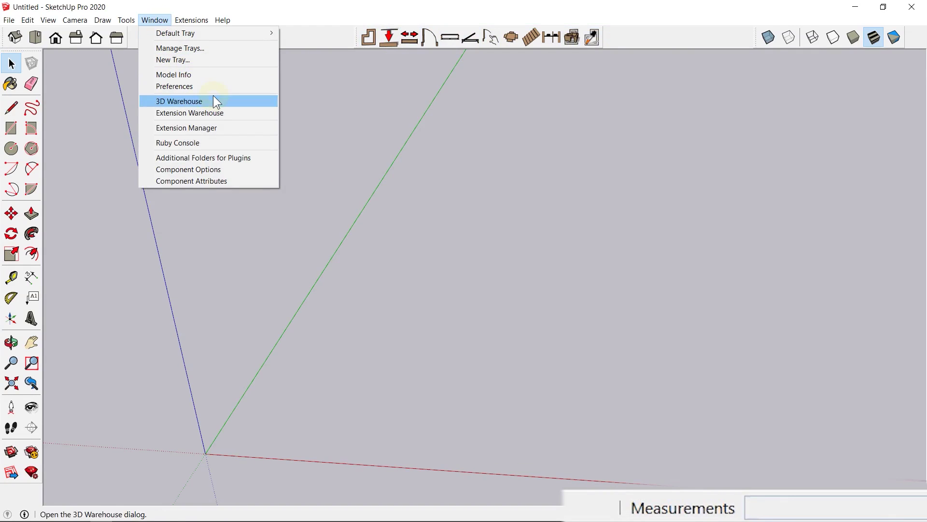
left_click(208, 76)
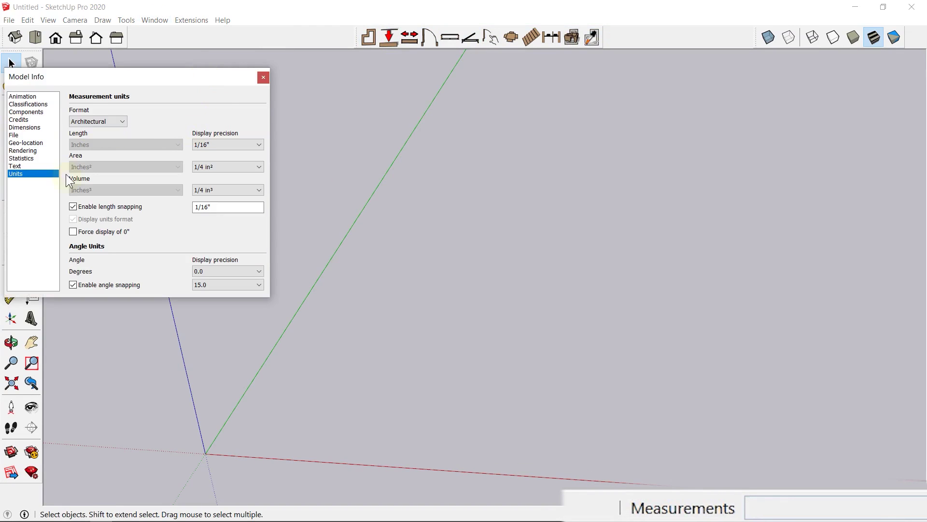
left_click(97, 121)
left_click(85, 132)
left_click(103, 143)
left_click(121, 162)
left_click(227, 144)
left_click(215, 168)
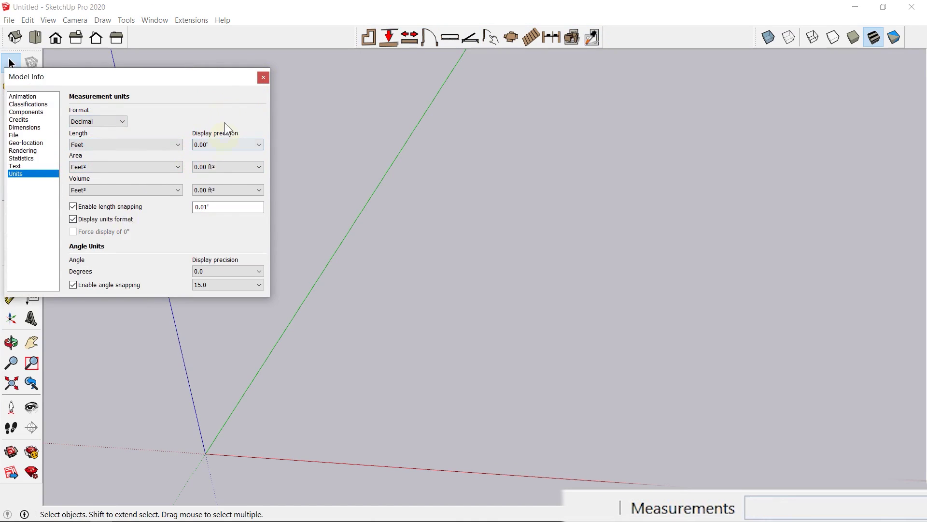
left_click(264, 78)
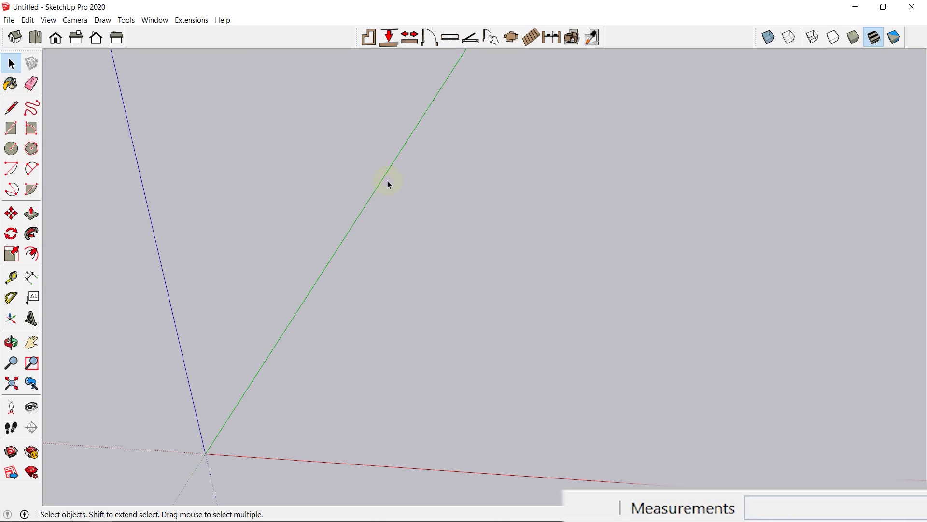
Draw a closed L-shaped outline of walls 0.5' thick with the Dibac Wall tool, starting and ending at the origin.
left_click(367, 37)
left_click(362, 404)
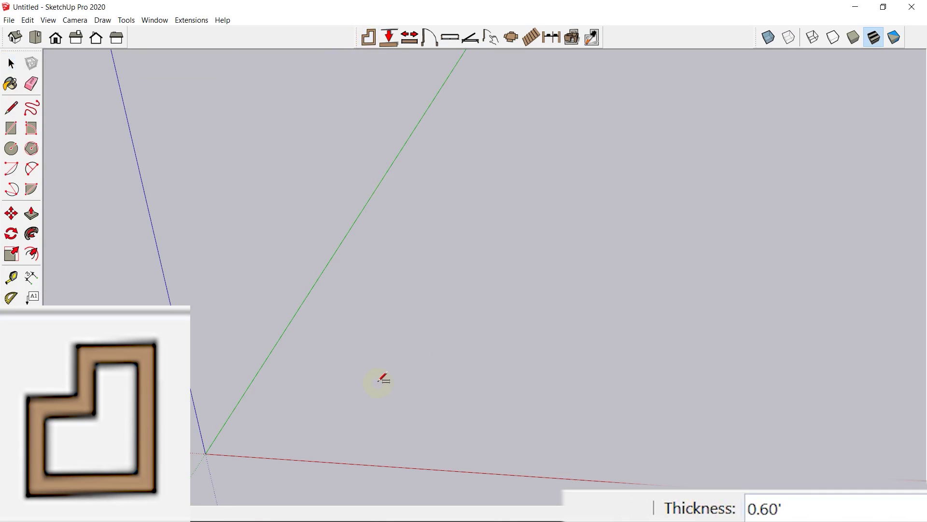
type("0.5")
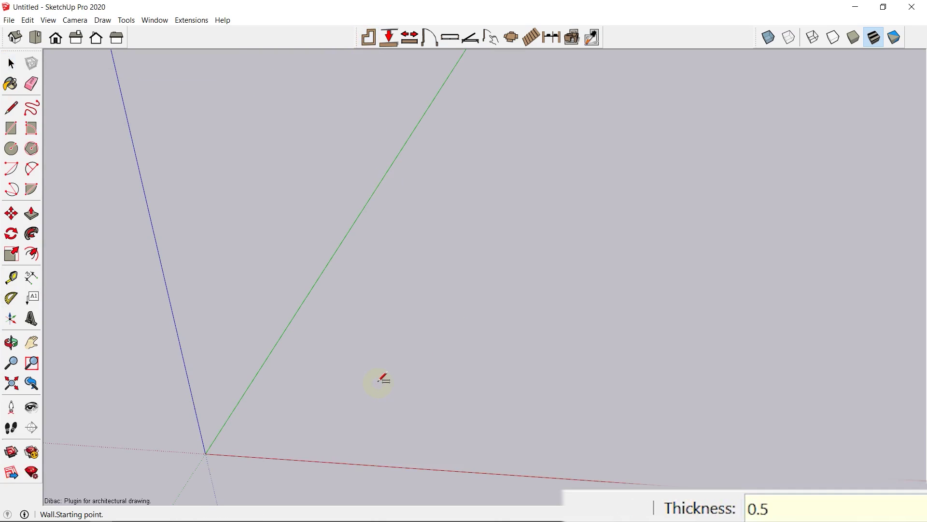
key("Return")
left_click(207, 453)
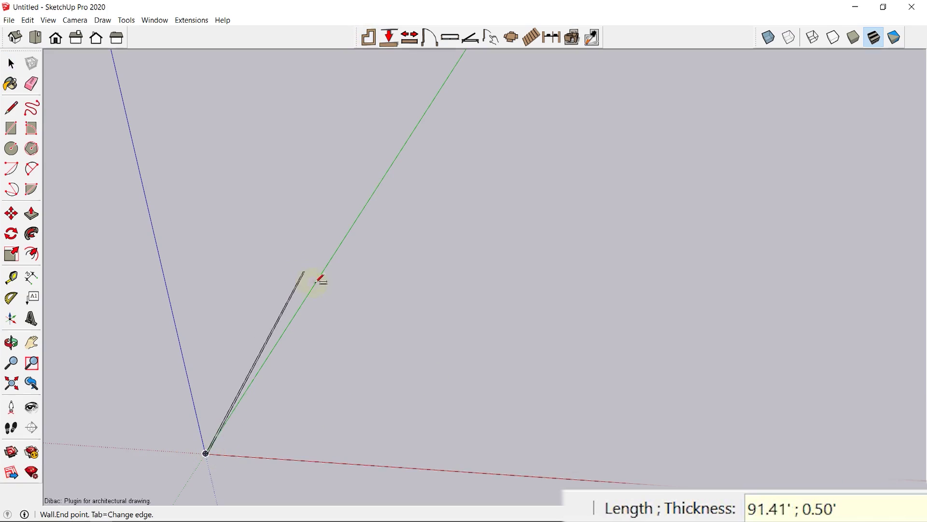
left_click(259, 371)
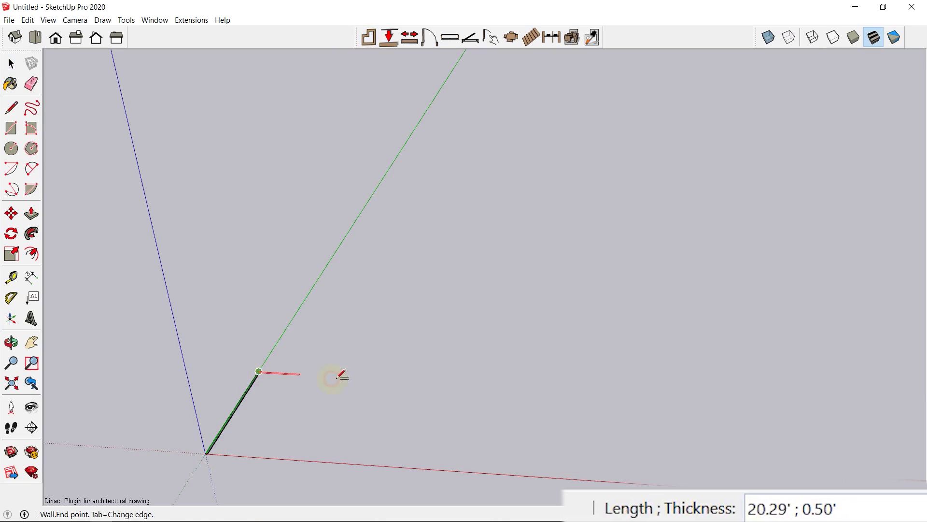
left_click(338, 376)
left_click(314, 426)
left_click(365, 429)
left_click(354, 463)
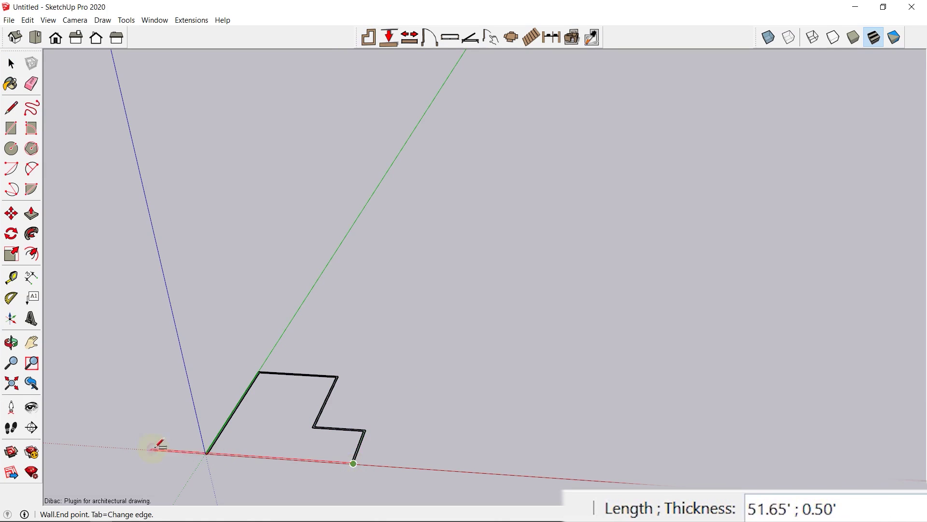
left_click(206, 453)
In top view, add a horizontal partition wall across the upper part of the L-shaped outline, spanning between its two side walls.
middle_click_drag(331, 430, 513, 391, "shift")
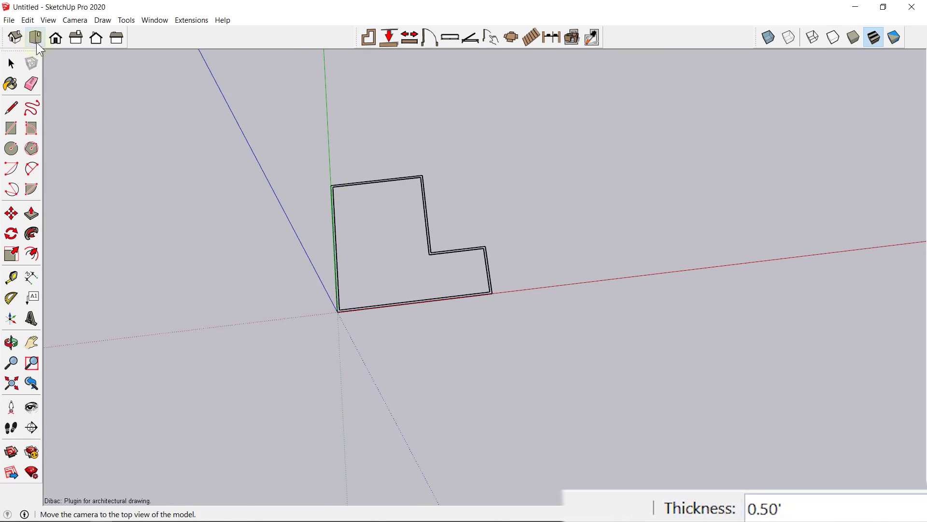
left_click(55, 37)
scroll(470, 333, "up", 5)
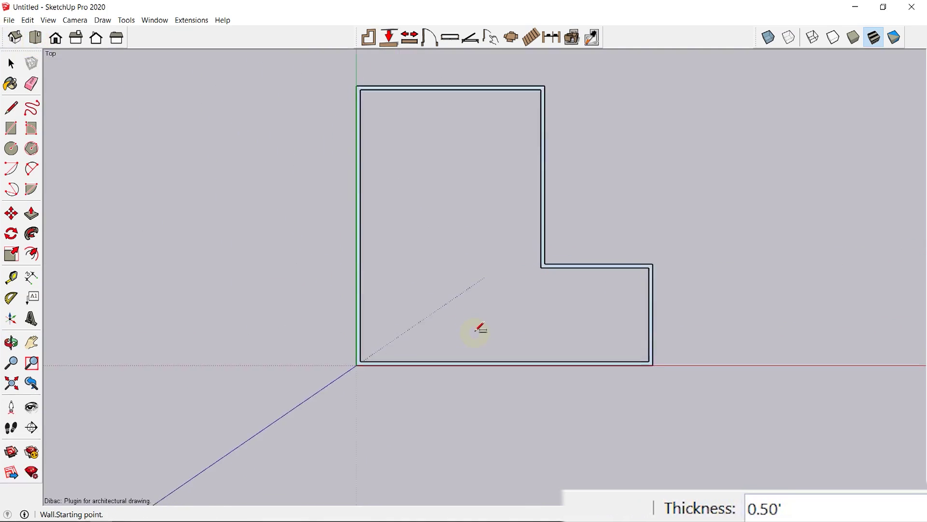
middle_click_drag(504, 211, 439, 325, "shift")
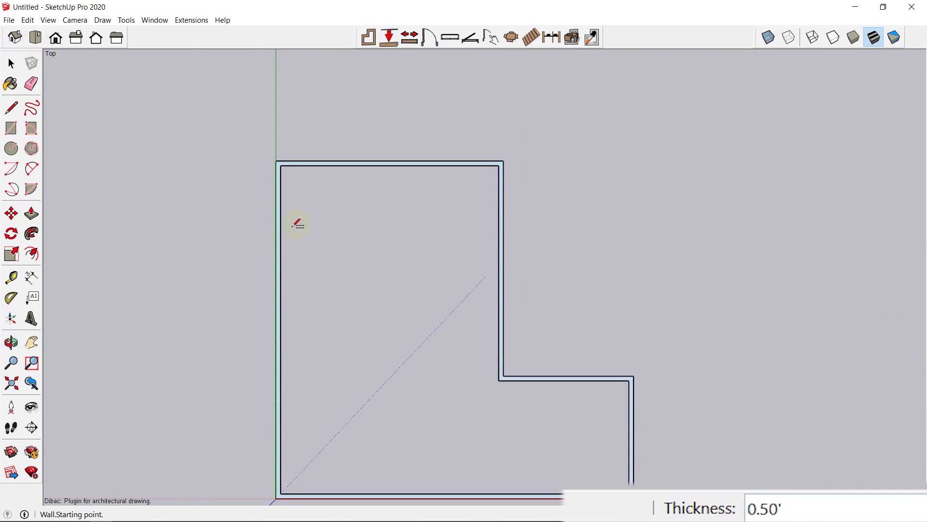
left_click(281, 240)
left_click(500, 245)
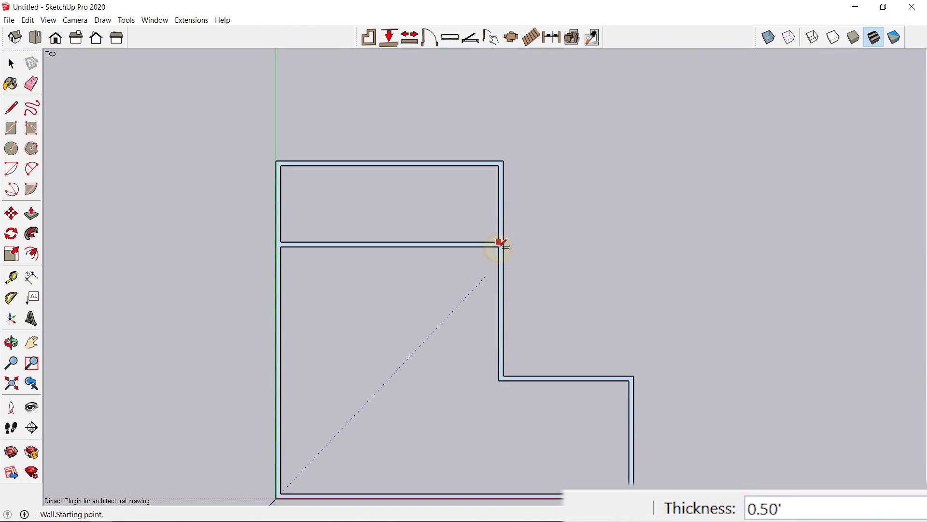
Enclose the notch of the L with two walls, aligning the new room's outer side with the outline's right-hand wall.
left_click(504, 222)
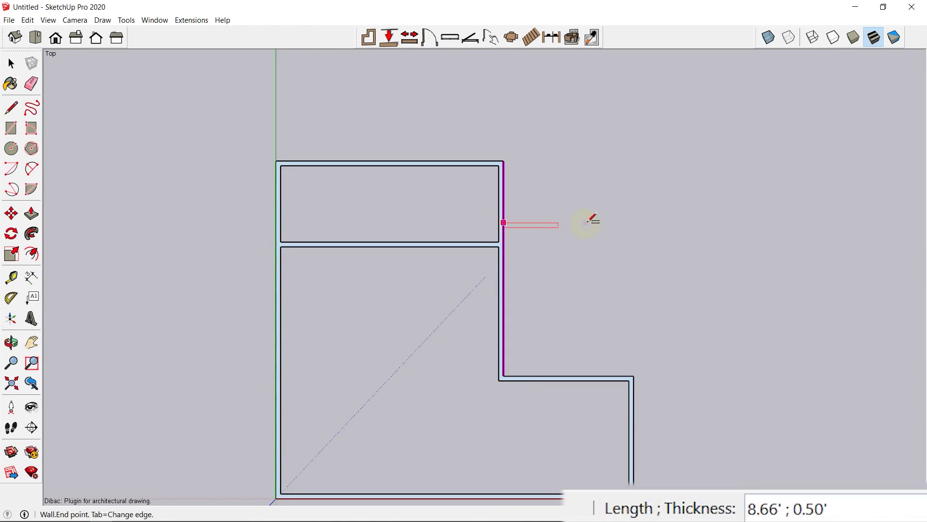
key("shift")
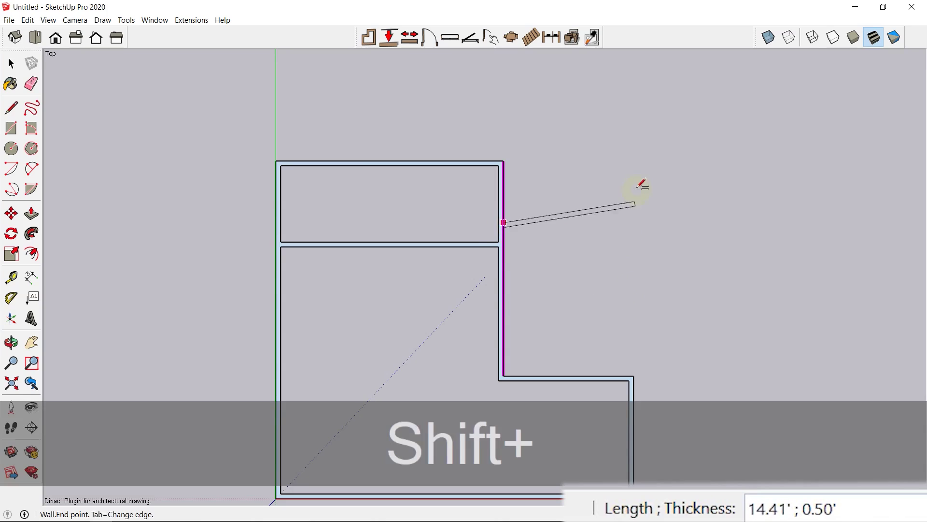
key("shift")
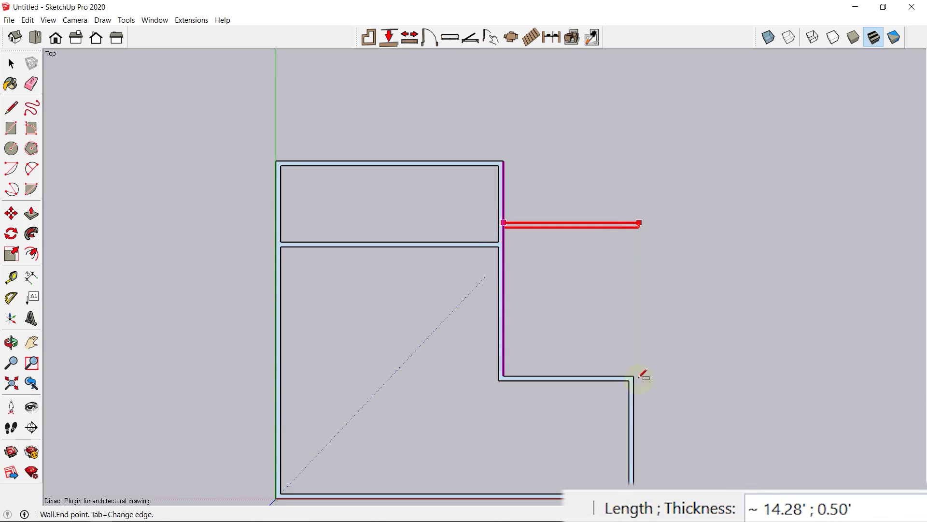
left_click(634, 375)
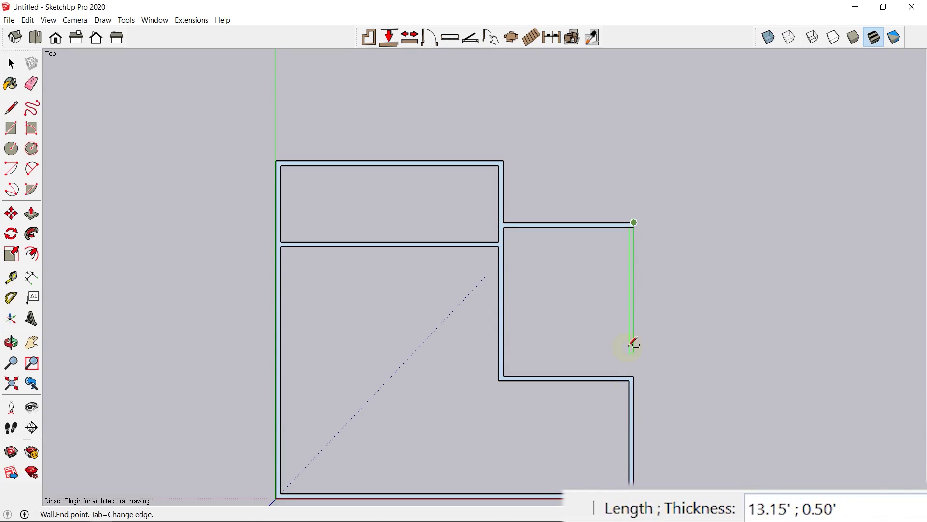
left_click(634, 375)
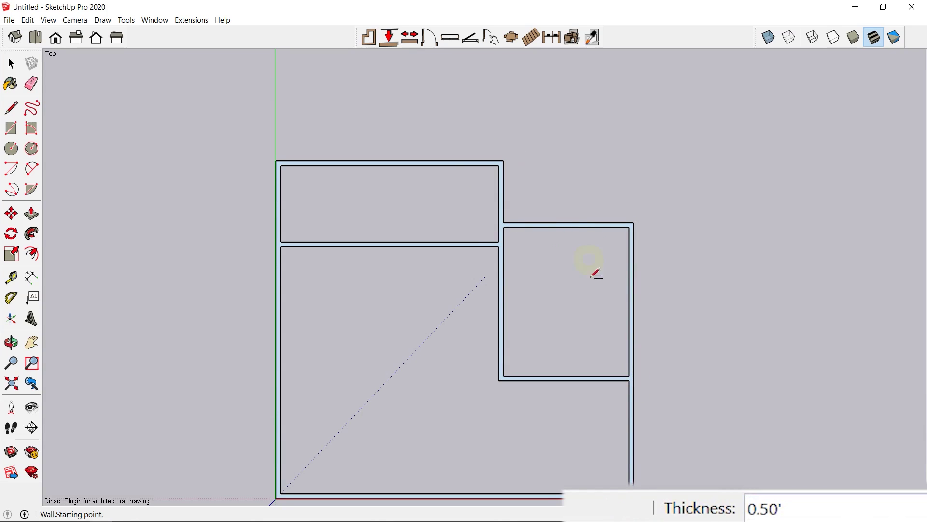
Draw three walls forming a rectangular room outside the left wall, starting level with the horizontal partition.
left_click(276, 243)
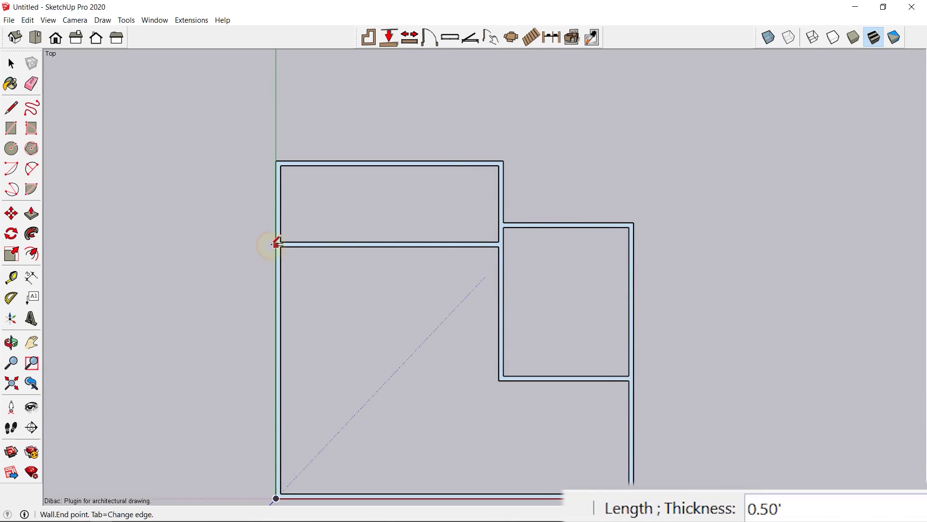
left_click(181, 243)
left_click(183, 380)
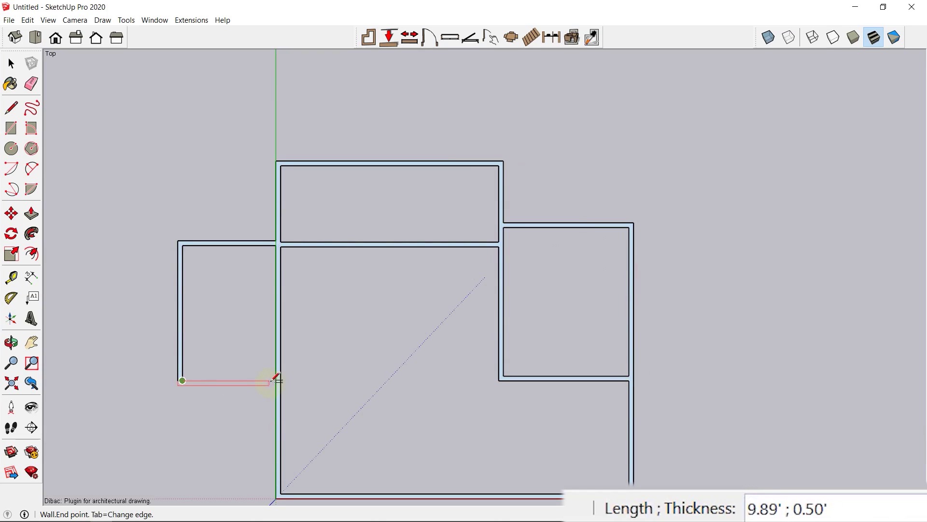
left_click(275, 381)
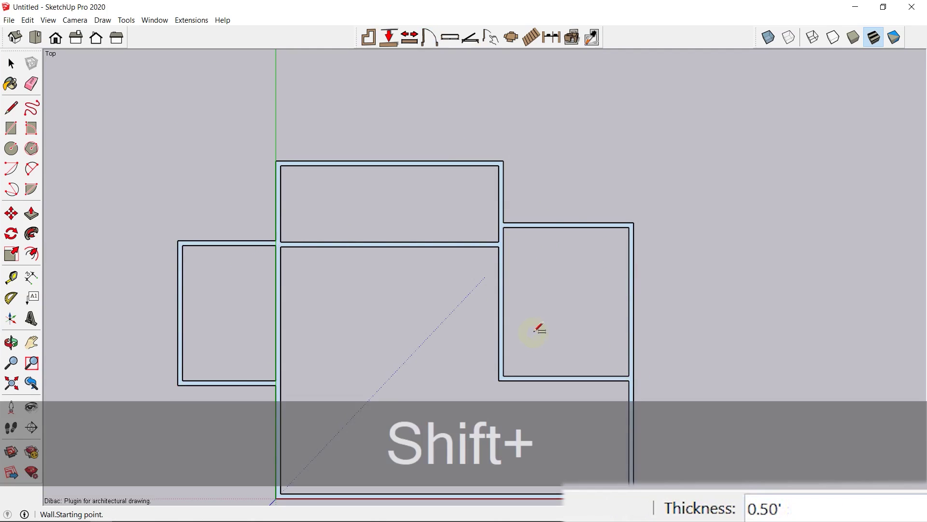
Select the entire wall plan and make it a group.
middle_click_drag(538, 327, 523, 223, "shift")
scroll(530, 246, "down", 3)
key("space")
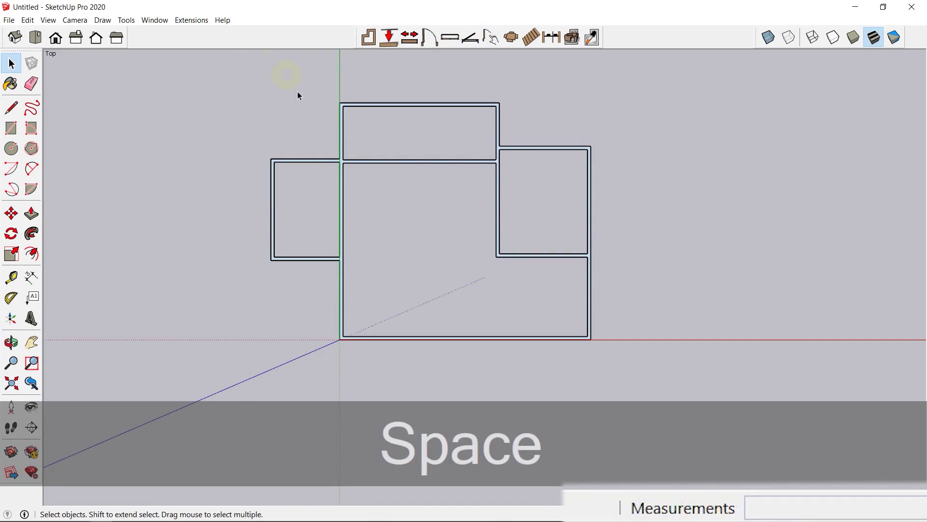
mouse_move(184, 71)
left_mouse_down()
mouse_move(651, 387)
mouse_move(716, 445)
left_mouse_up()
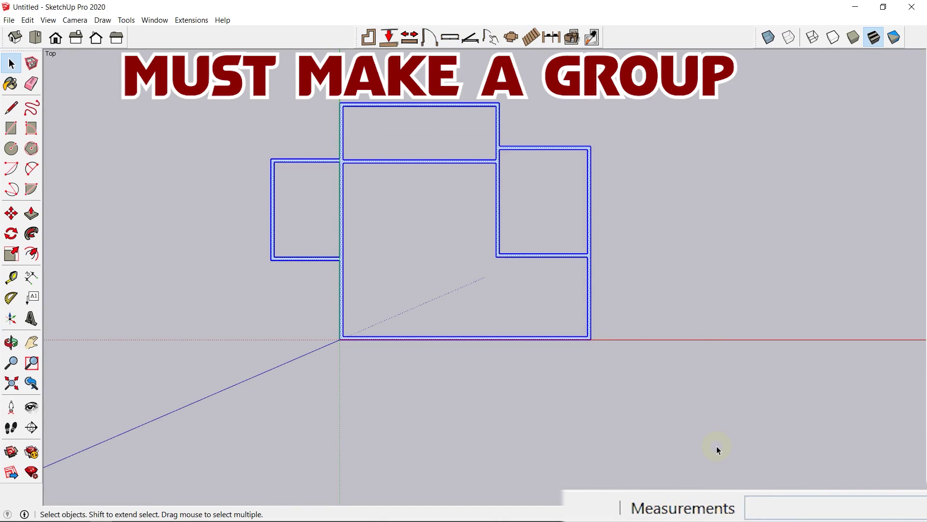
right_click(590, 274)
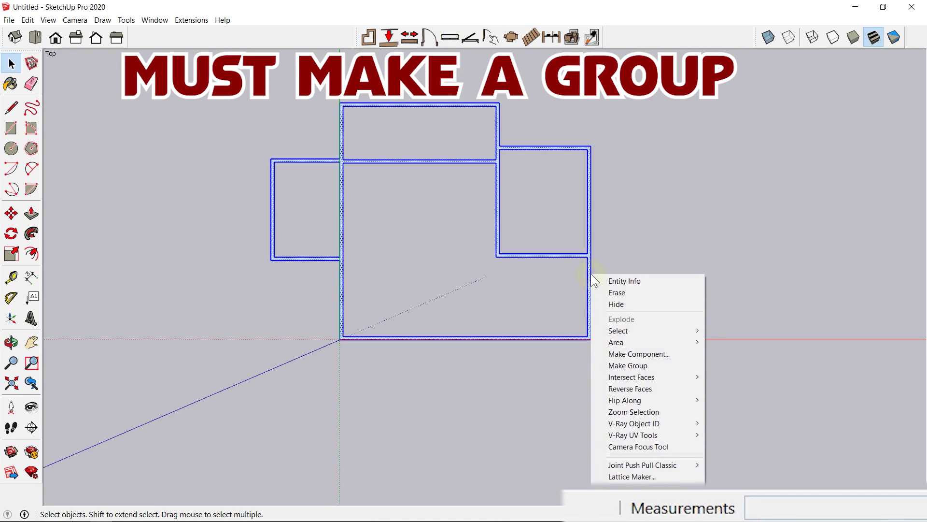
left_click(650, 367)
Convert the grouped wall plan to 3D with a top height of 10'.
scroll(483, 261, "down", 3)
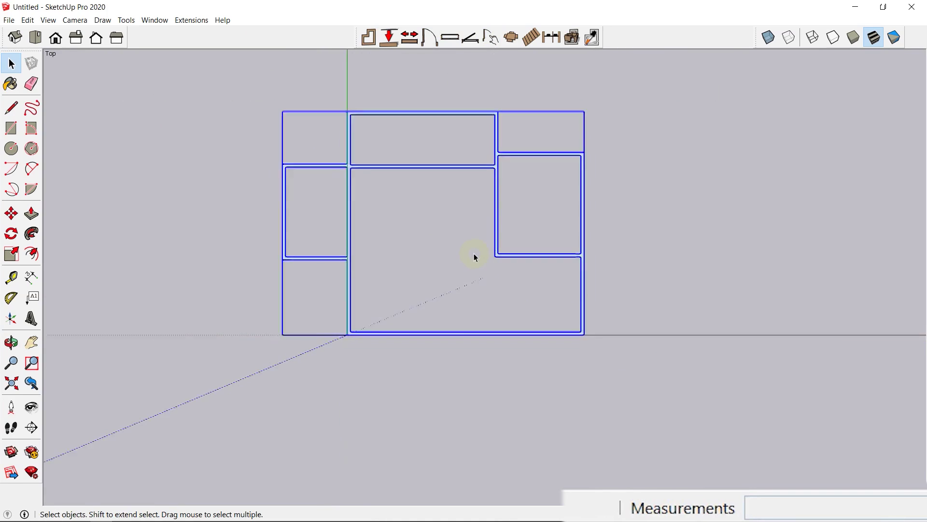
middle_click_drag(538, 394, 572, 53)
left_click(572, 41)
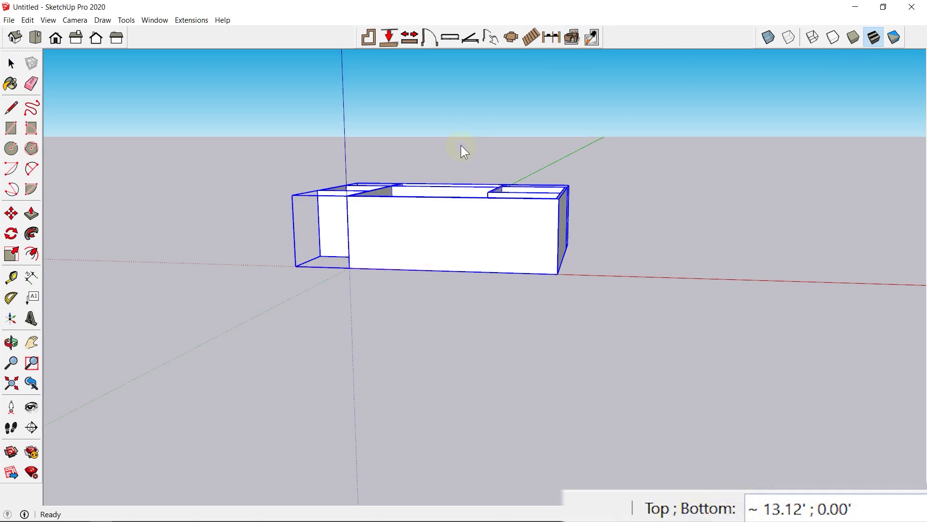
type("10")
key("Return")
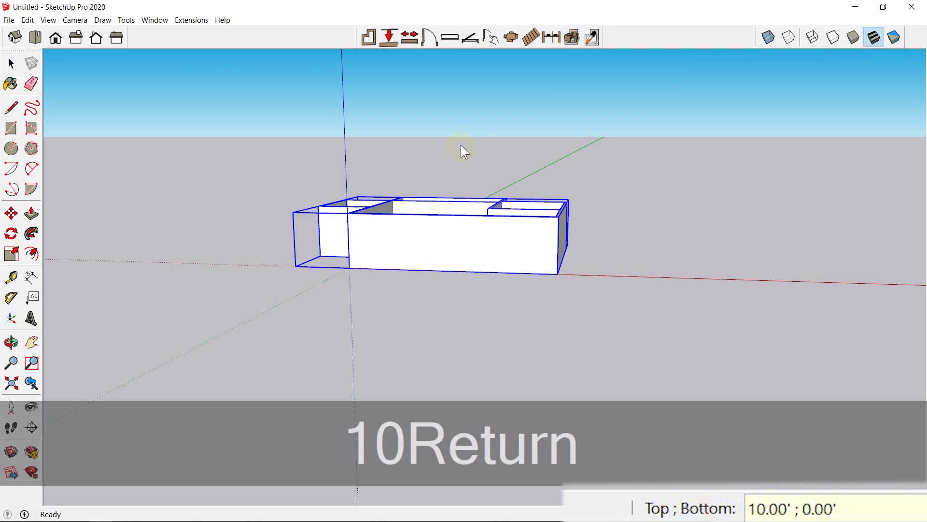
Dimension the height of the front wall's vertical edge at the origin, placing the dimension beside the corner.
scroll(429, 204, "up", 5)
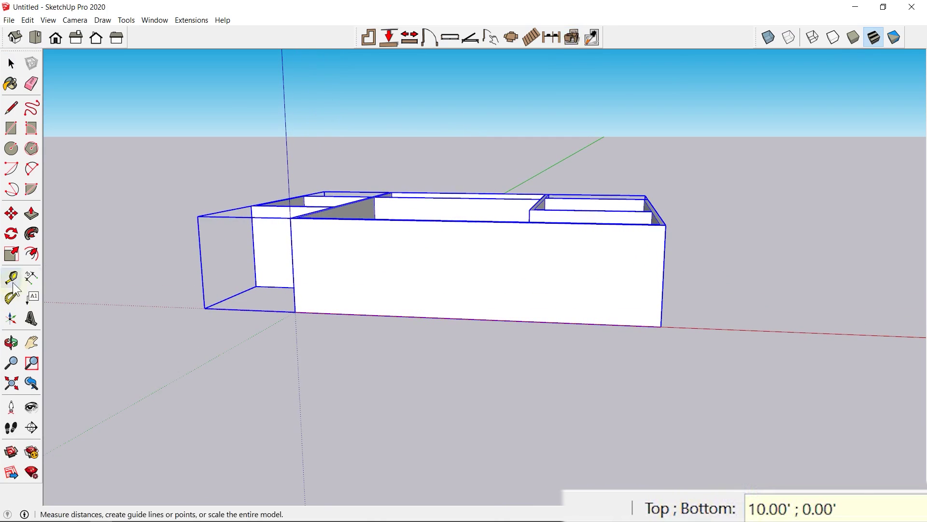
left_click(32, 277)
left_click(295, 311)
left_click(290, 217)
left_click(251, 233)
Revert the wall group to its 2D plan and convert it to 3D again with a top height of 12'.
middle_click_drag(252, 233, 318, 238)
scroll(432, 220, "down", 4)
middle_click_drag(447, 229, 508, 224)
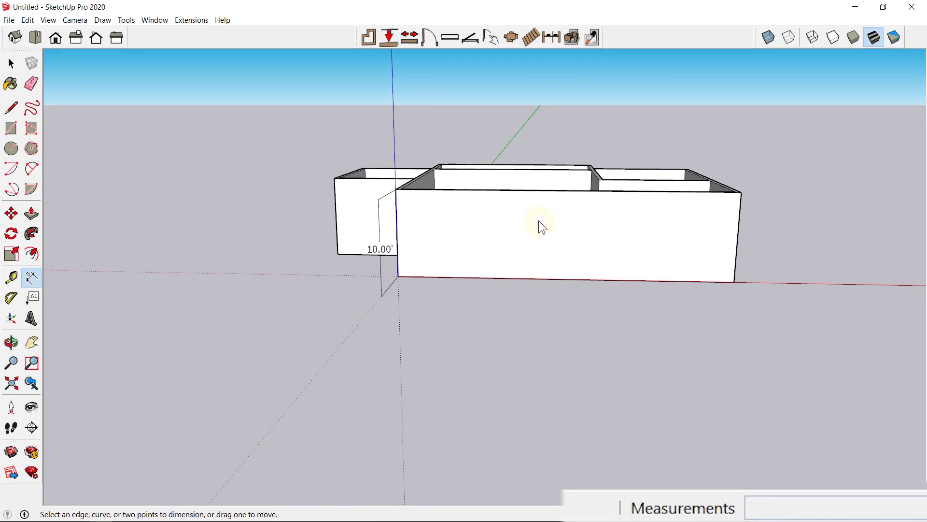
key("space")
left_click(609, 234)
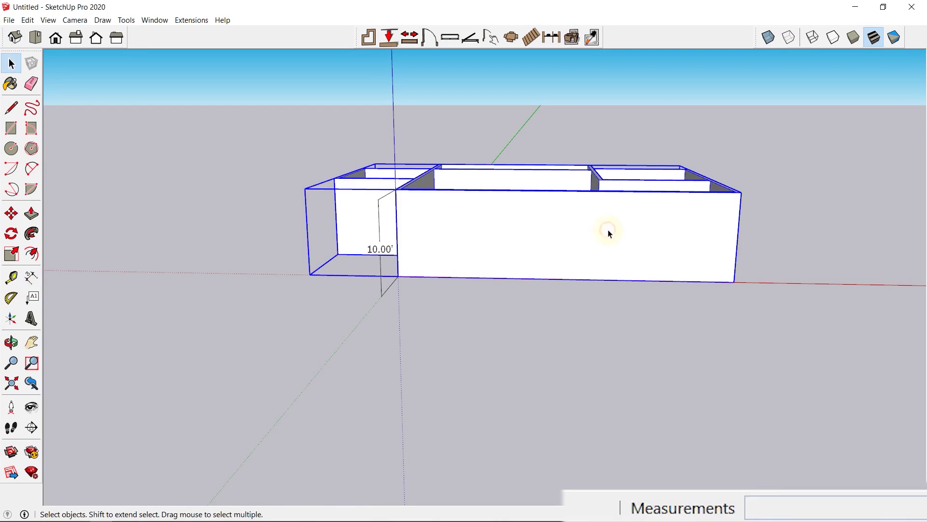
left_click(575, 40)
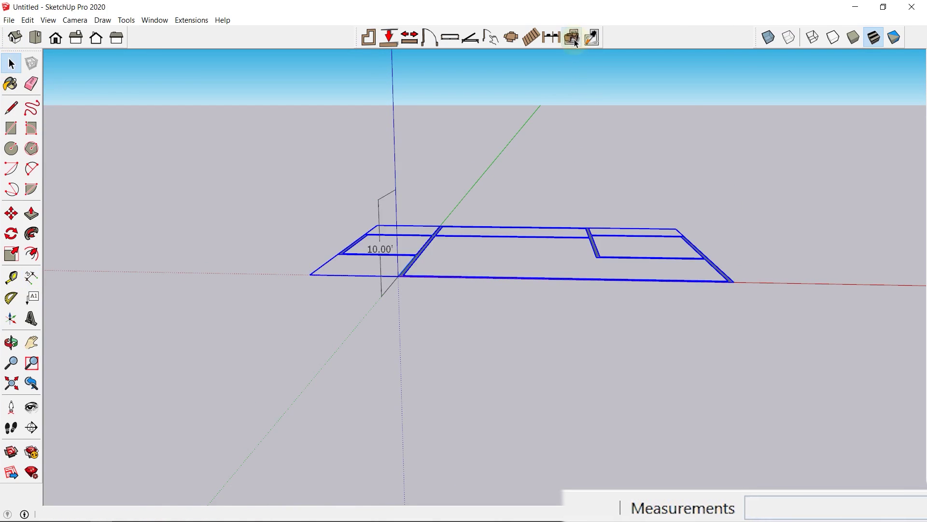
left_click(575, 40)
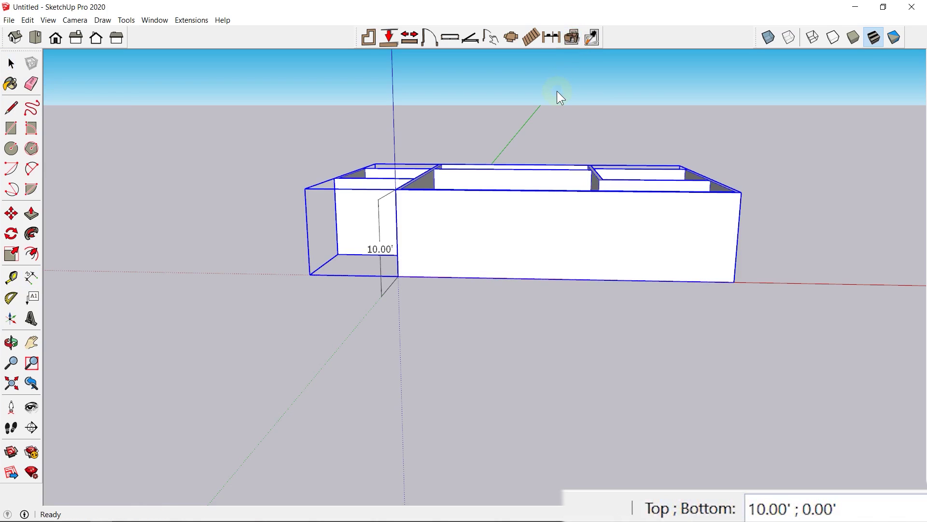
type("12")
key("Return")
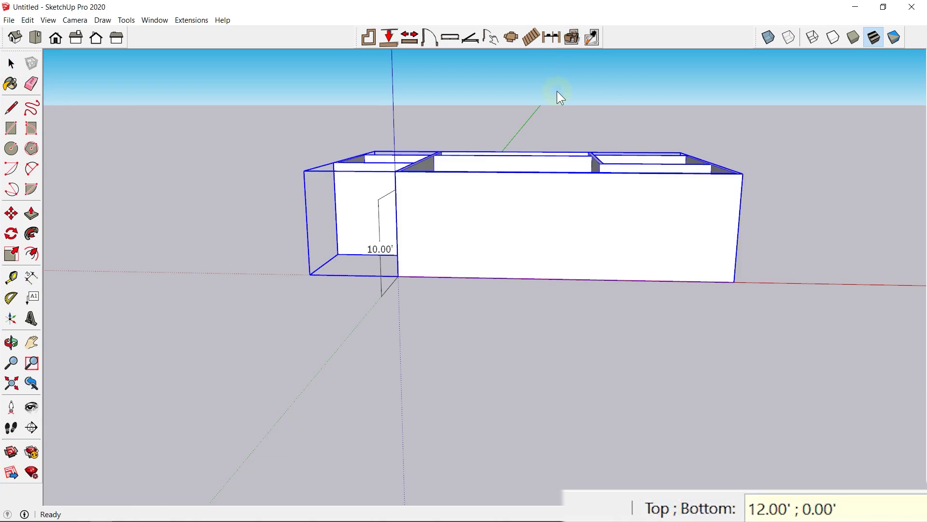
Dimension the full height of the raised front wall's corner at the origin, placing it outside the existing 10' dimension.
left_click(31, 277)
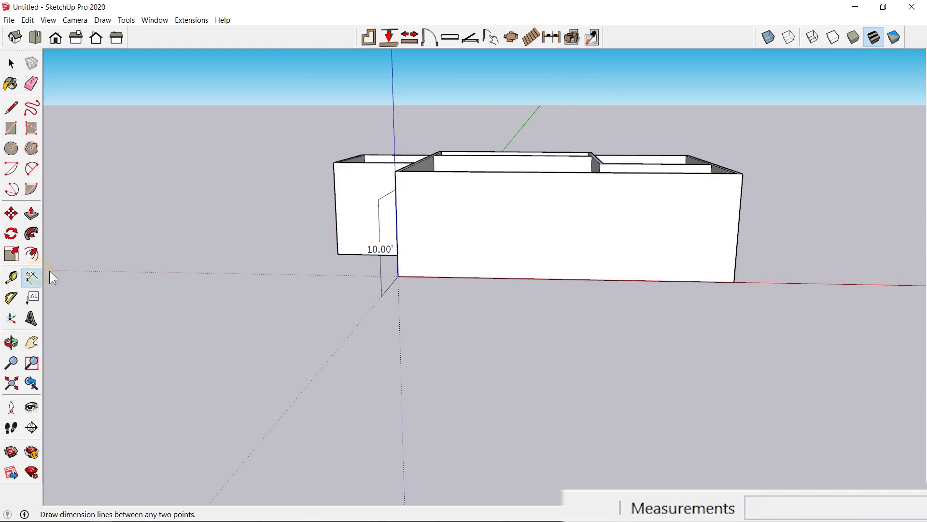
left_click(398, 275)
left_click(395, 171)
left_click(340, 172)
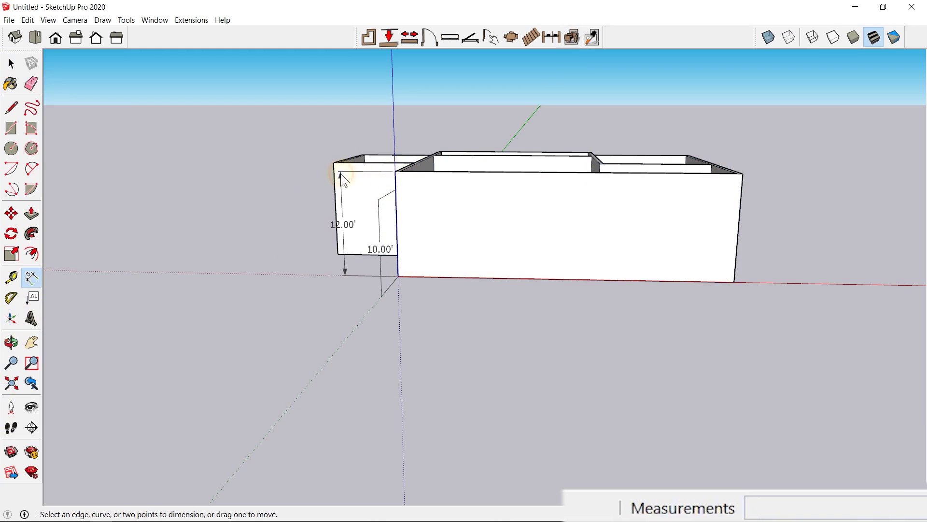
Revert the wall group to its 2D plan and convert it to 3D again with a top height of 12' and a bottom of 1'.
scroll(454, 189, "up", 2)
middle_click_drag(456, 190, 552, 306)
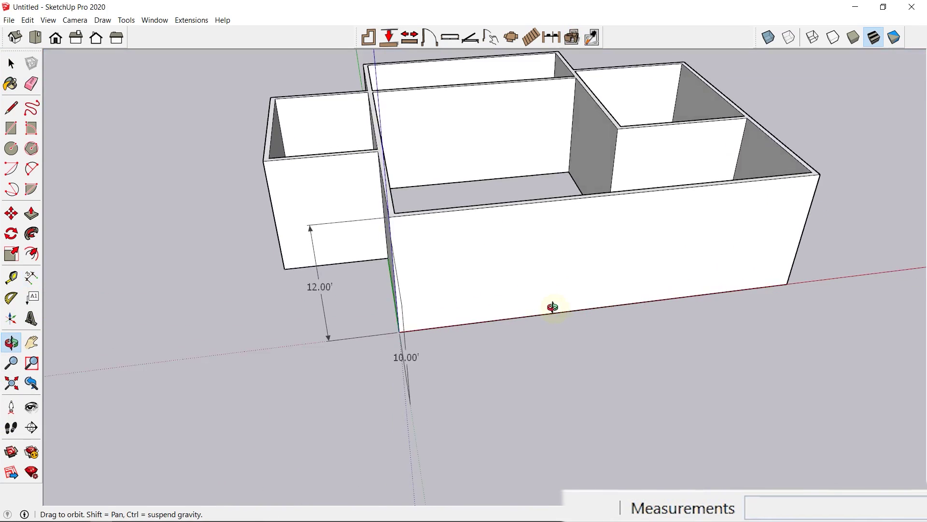
scroll(483, 247, "down", 3)
middle_click_drag(517, 246, 388, 231, "shift")
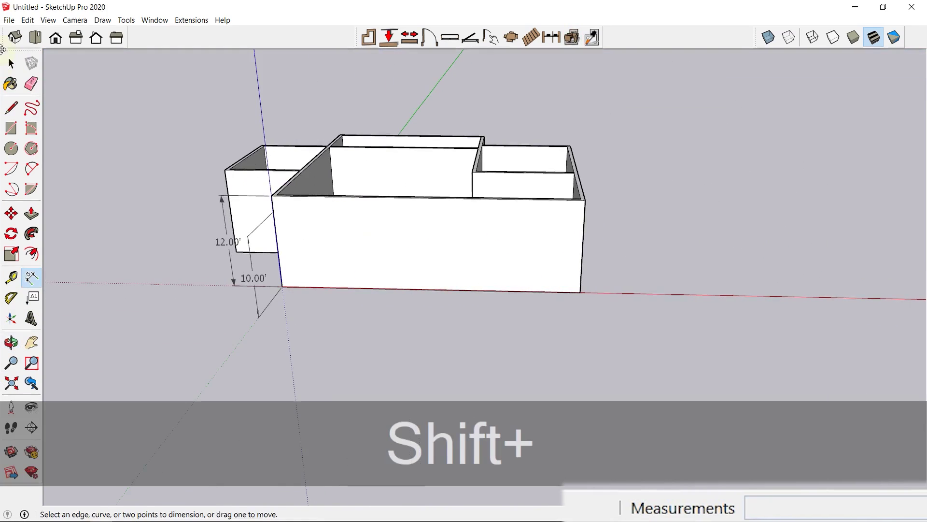
key("space")
triple_click(390, 275)
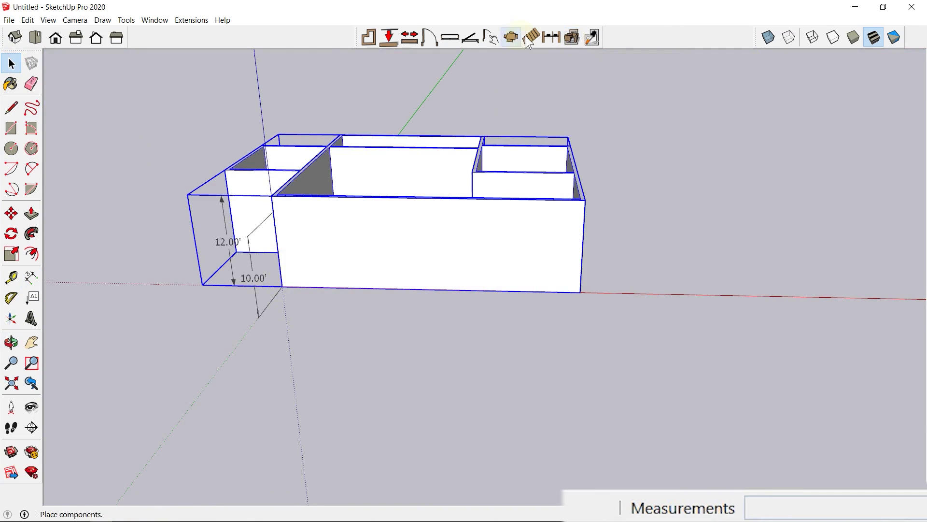
left_click(572, 38)
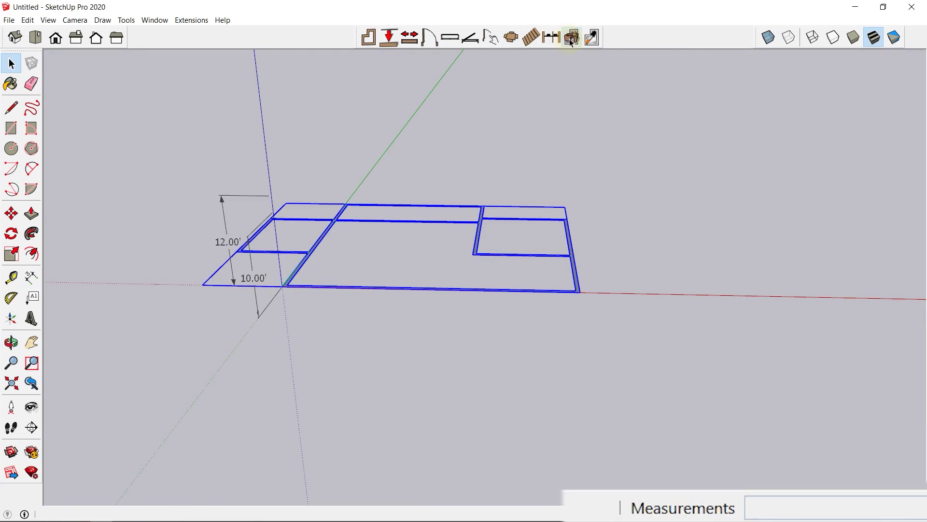
left_click(571, 39)
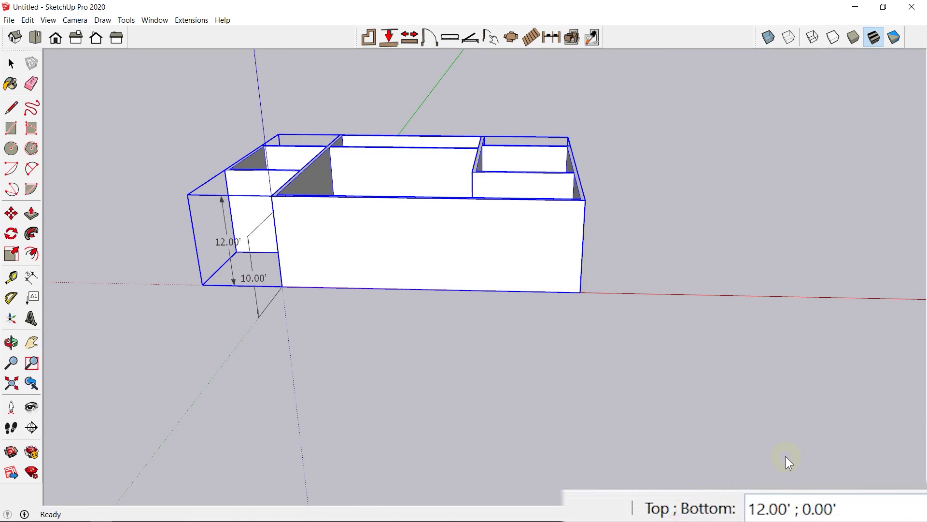
type("12;")
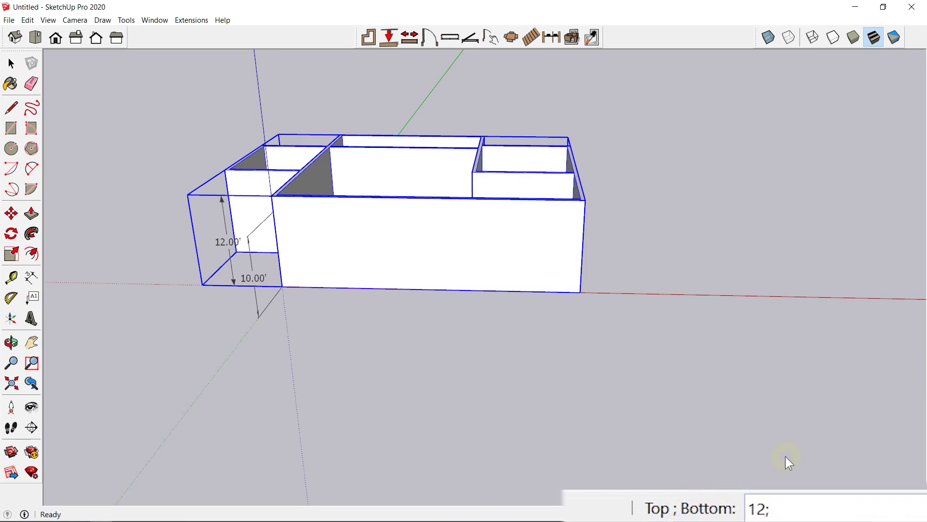
type("1")
key("Return")
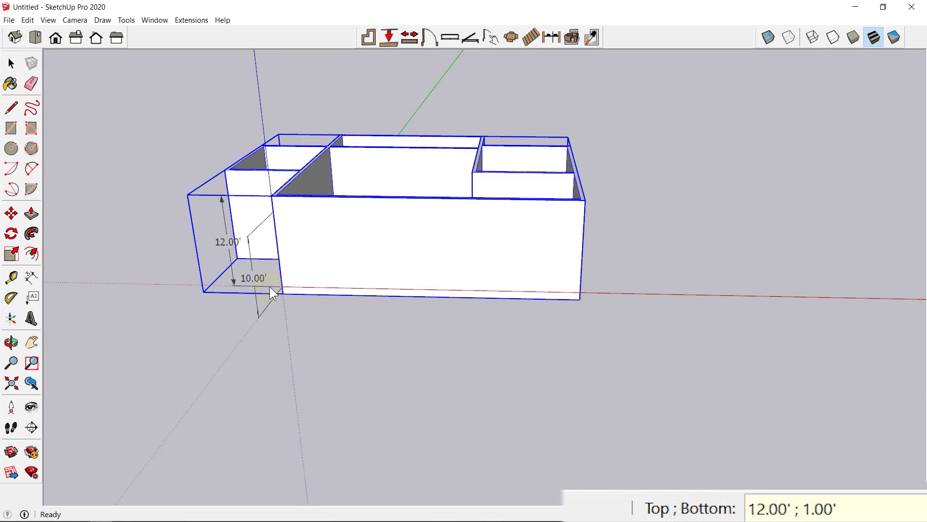
Dimension the part of the front wall's corner edge that extends below the origin, placing the dimension beside the corner.
scroll(270, 286, "up", 5)
mouse_move(300, 300)
middle_mouse_down()
mouse_move(315, 234)
mouse_move(75, 294)
middle_mouse_up()
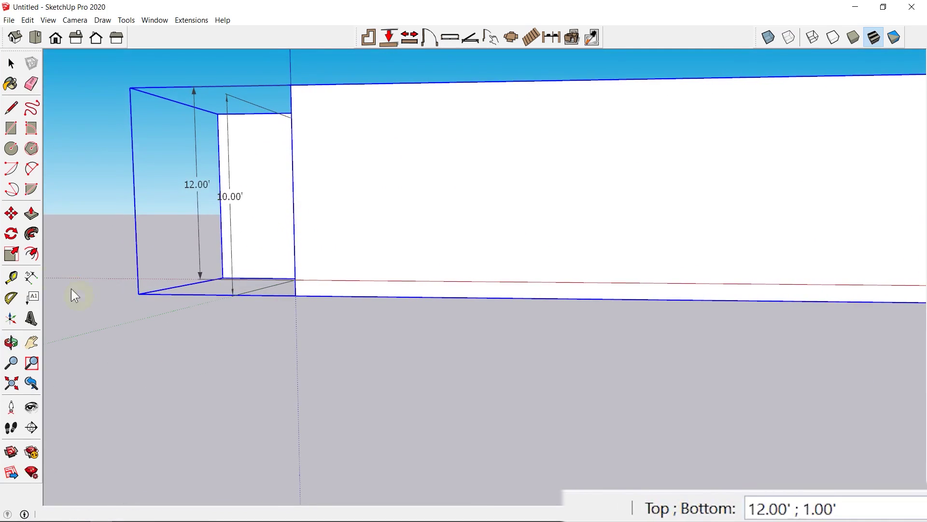
left_click(32, 277)
left_click(297, 279)
left_click(297, 296)
left_click(266, 300)
scroll(247, 290, "up", 1)
scroll(246, 290, "up", 2)
middle_click_drag(294, 256, 329, 295)
scroll(328, 295, "down", 6)
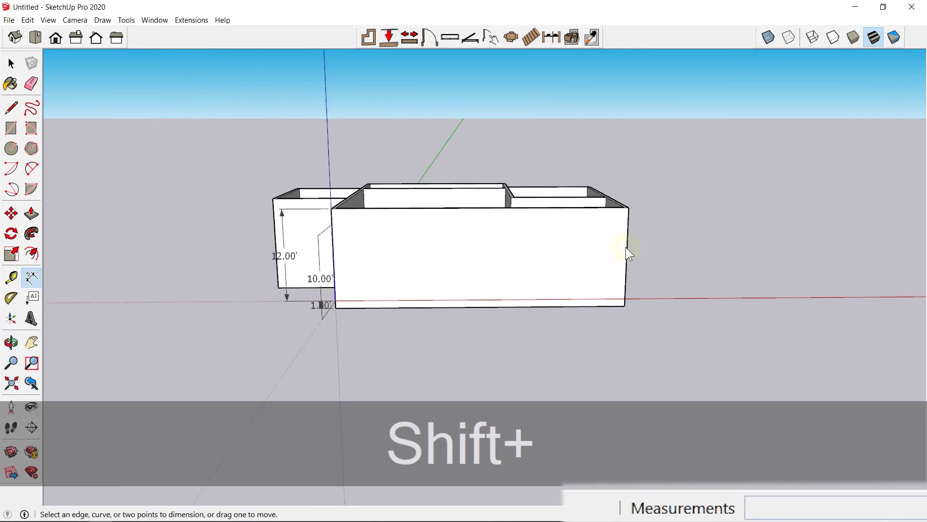
middle_click_drag(625, 247, 487, 279, "shift")
scroll(487, 279, "down", 1)
left_click(11, 65)
left_click(11, 65)
left_click(426, 295)
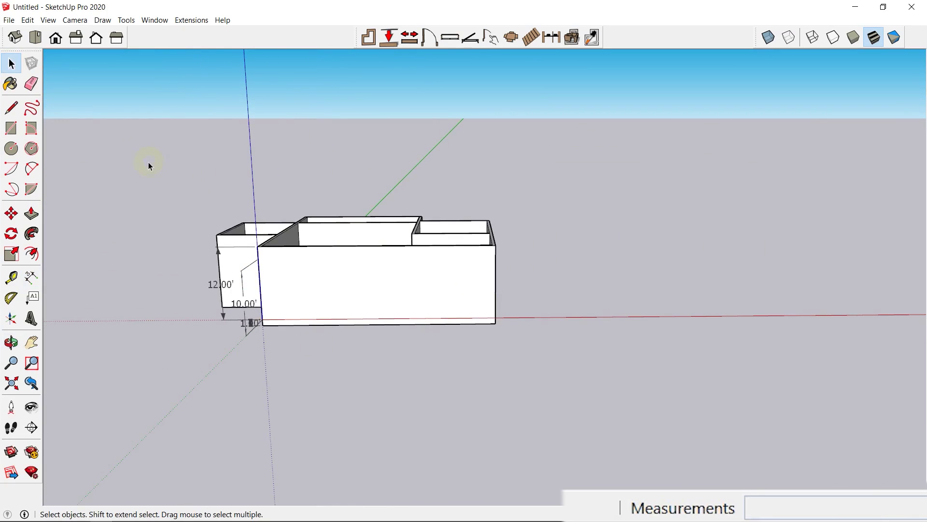
Revert the wall group to its 2D plan and open the group for editing.
scroll(296, 213, "up", 4)
scroll(375, 288, "down", 3)
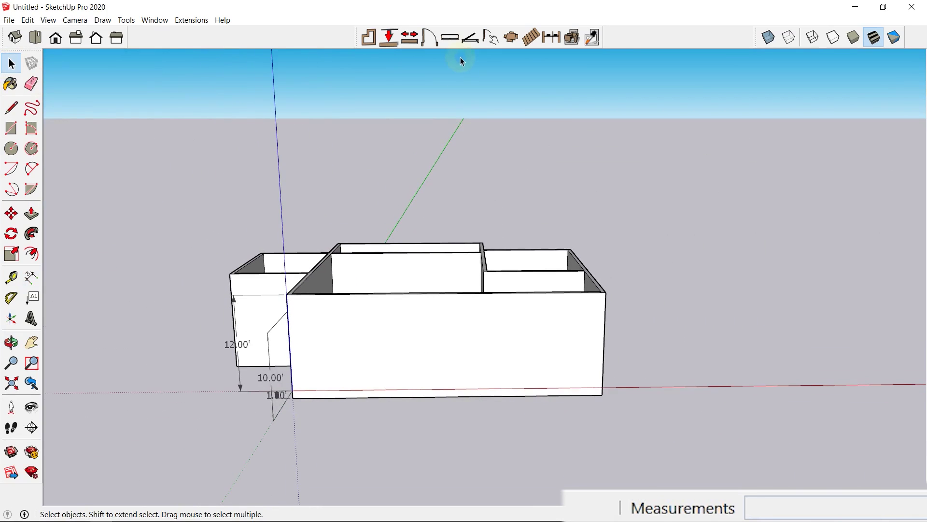
left_click(469, 37)
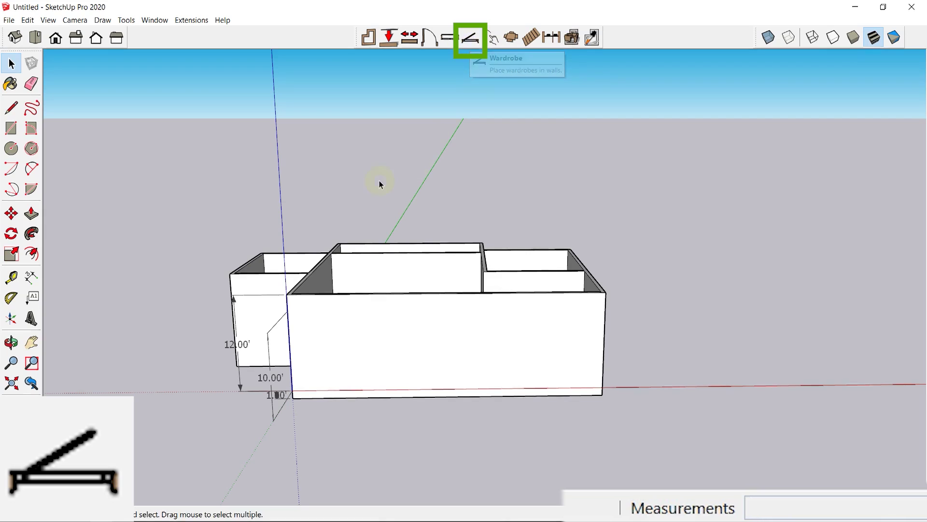
middle_click_drag(378, 180, 520, 262)
middle_click_drag(518, 91, 473, 379)
left_click(455, 275)
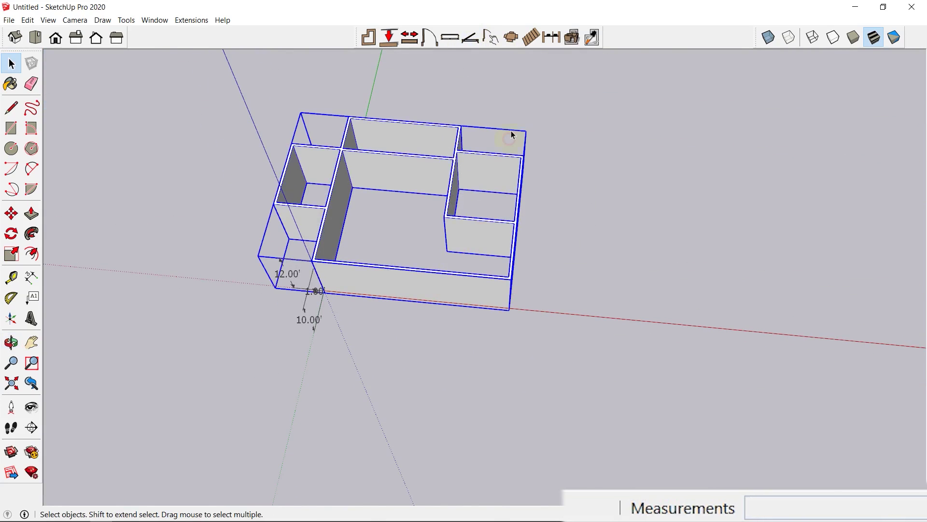
left_click(573, 38)
scroll(383, 224, "up", 2)
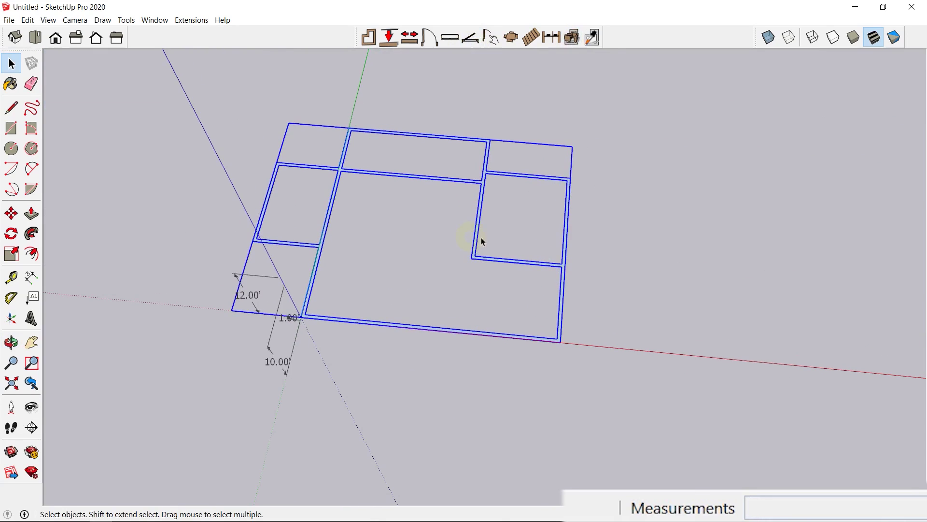
double_click(495, 257)
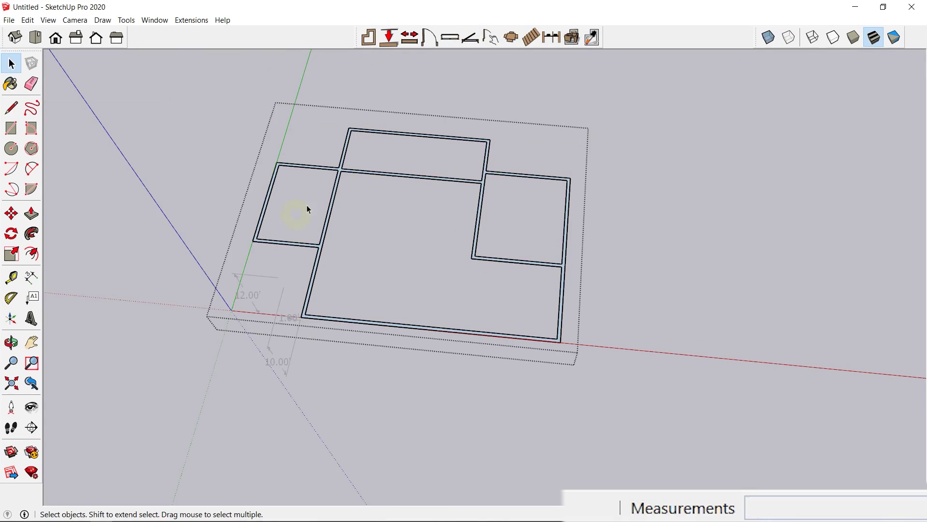
Draw 0.3' thick walls enclosing a narrow wardrobe recess in the large central room's corner, against the wall shared with the small side room.
scroll(408, 226, "up", 2)
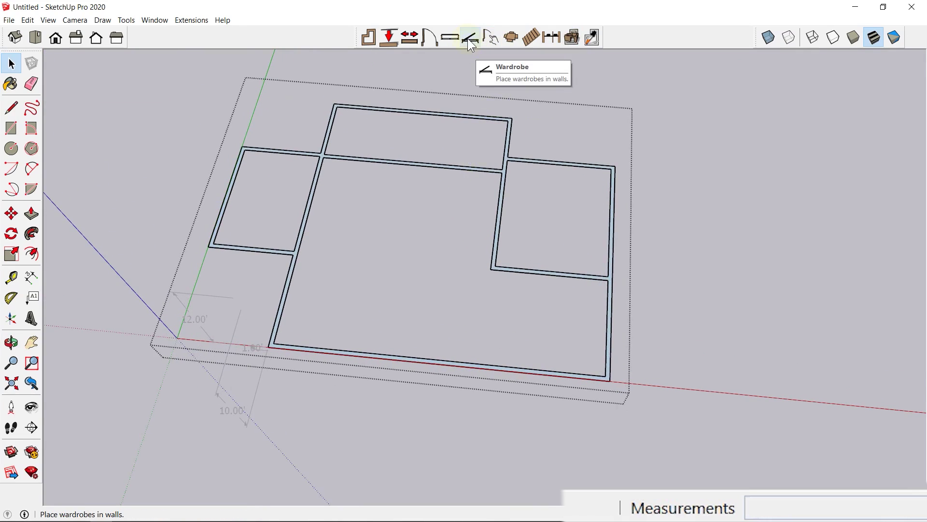
scroll(311, 176, "up", 4)
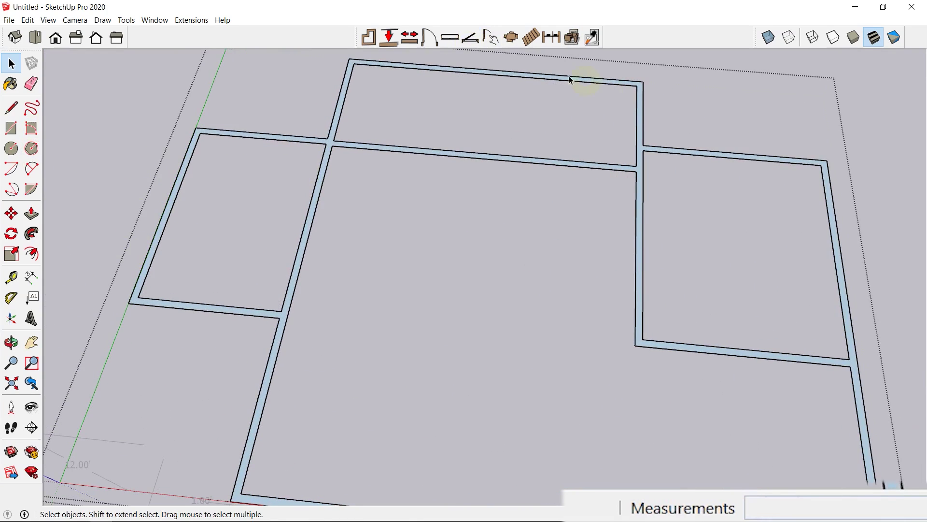
left_click(370, 37)
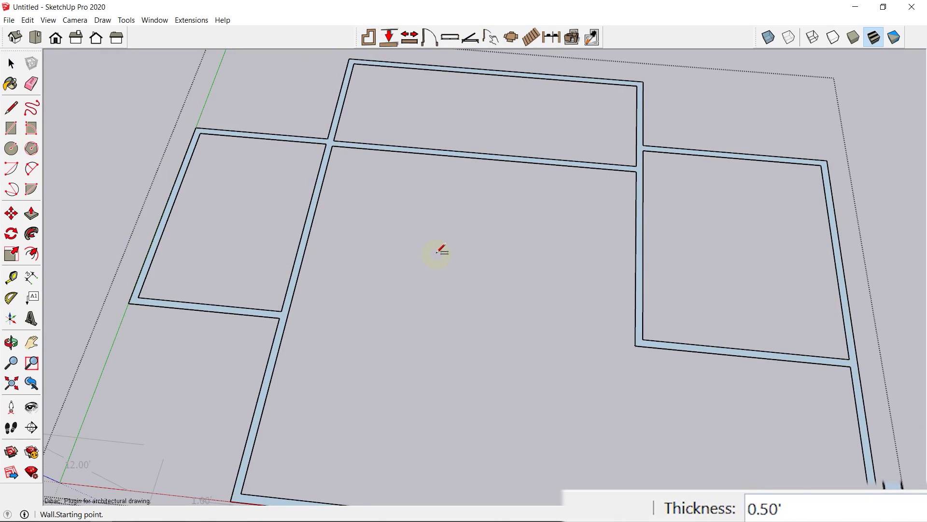
type("0.3")
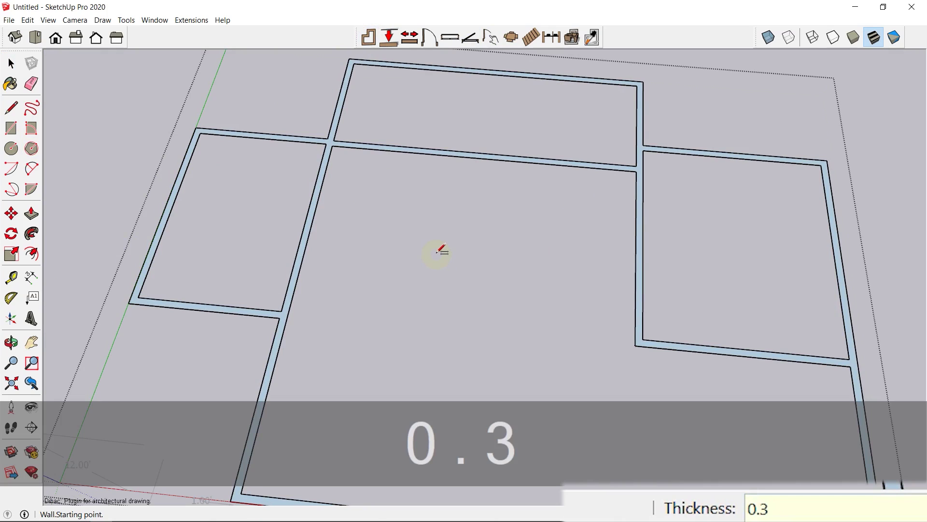
key("Return")
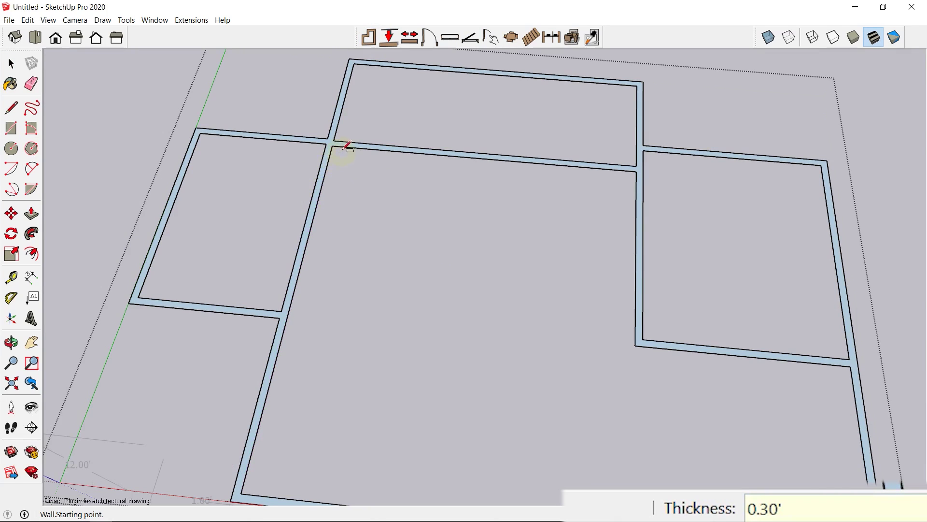
left_click(348, 146)
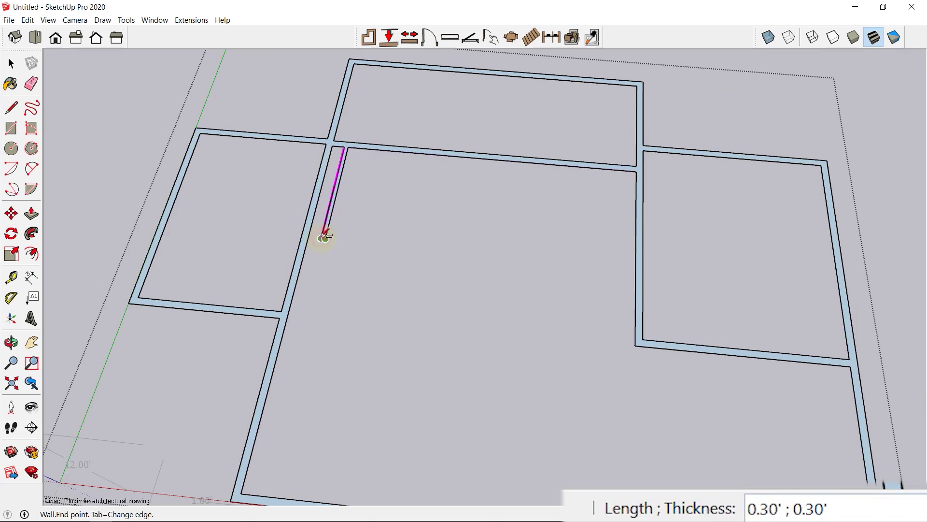
left_click(309, 237)
scroll(328, 221, "up", 3)
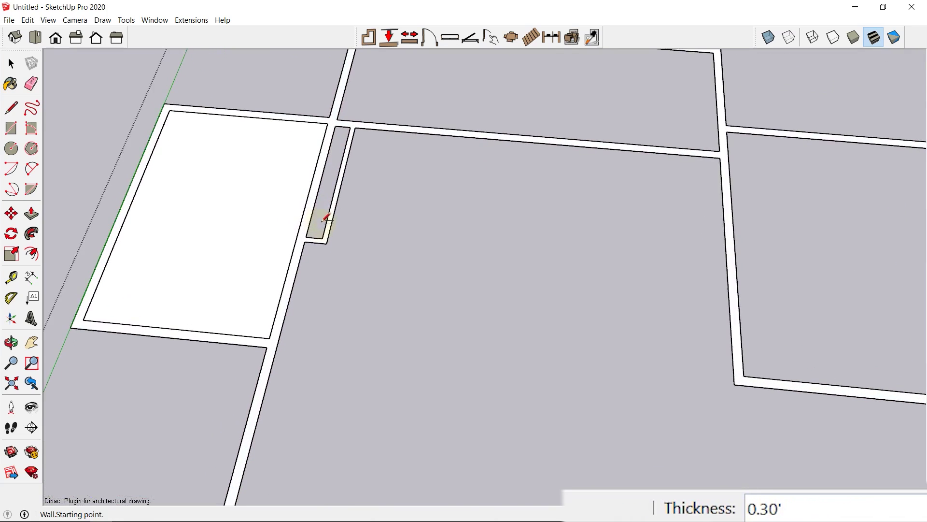
scroll(323, 223, "down", 3)
scroll(321, 228, "up", 4)
scroll(379, 198, "down", 2)
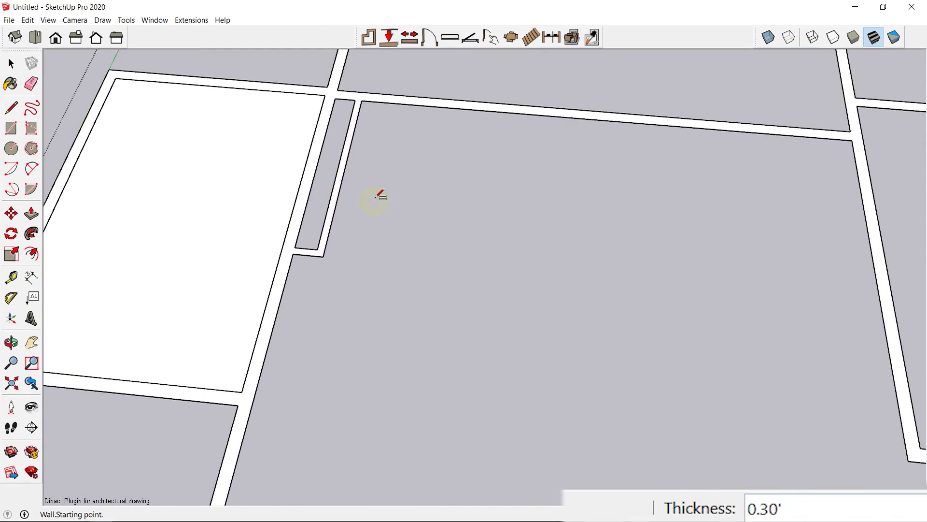
Place a Dibac wardrobe with a 1' slab and 7' height in the long thin wall of the recess.
scroll(379, 199, "up", 3)
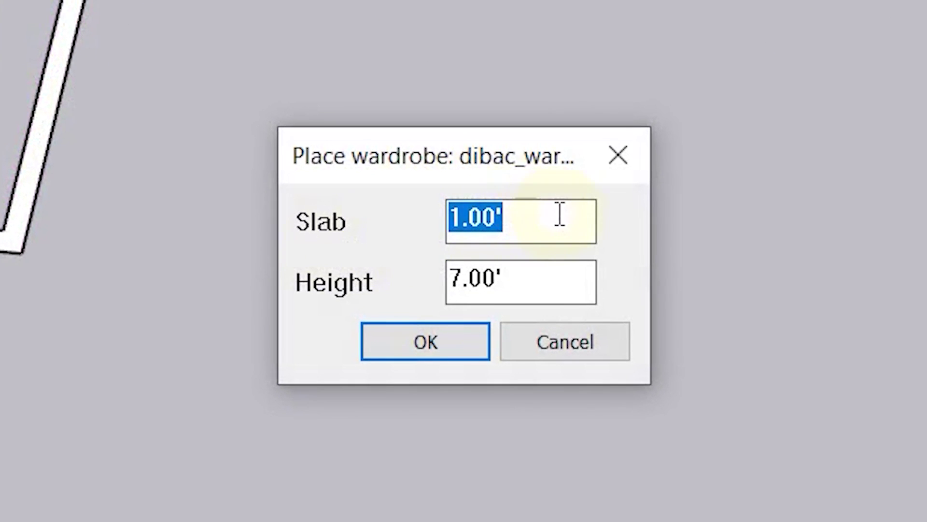
left_click(563, 220)
left_click_drag(567, 222, 454, 220)
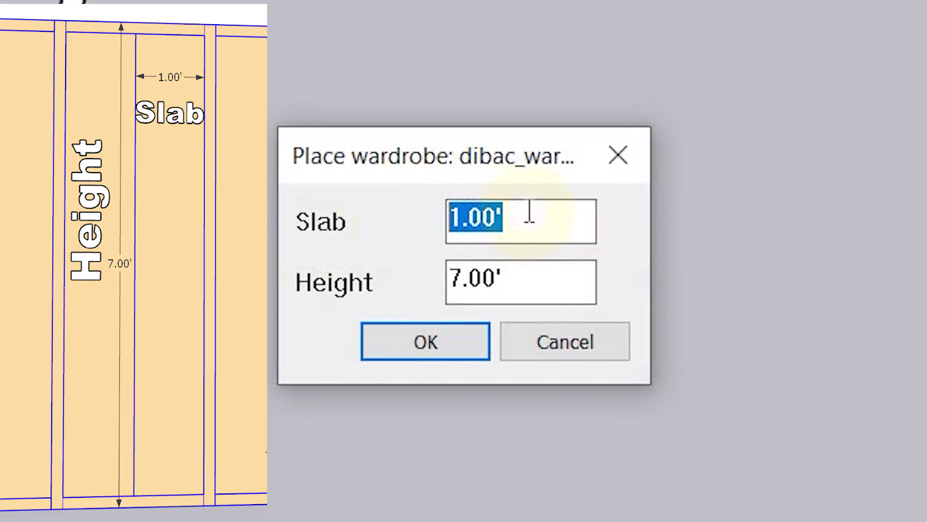
type("1")
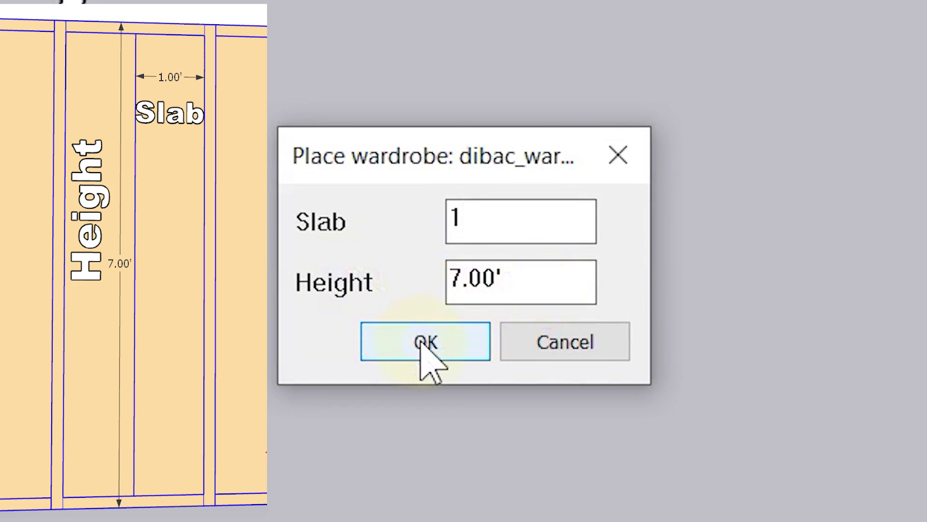
left_click(423, 341)
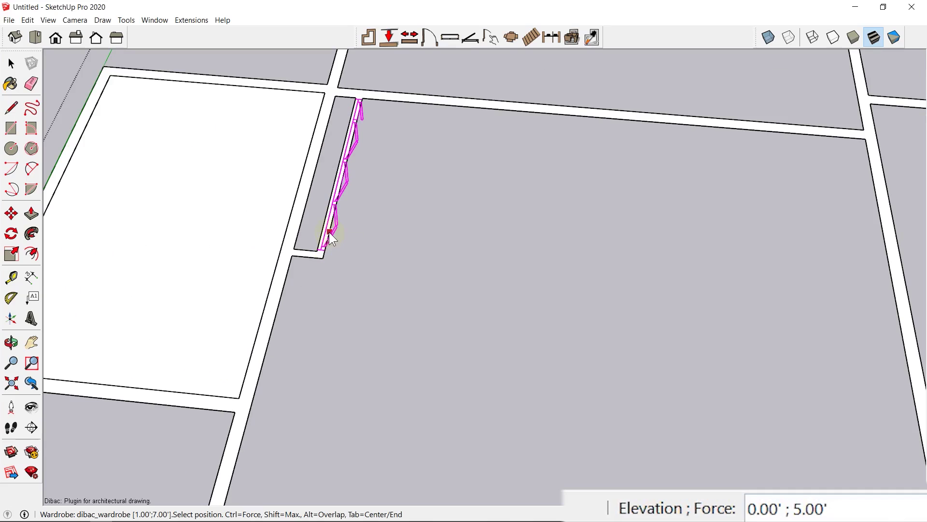
scroll(331, 242, "up", 3)
scroll(330, 261, "down", 3)
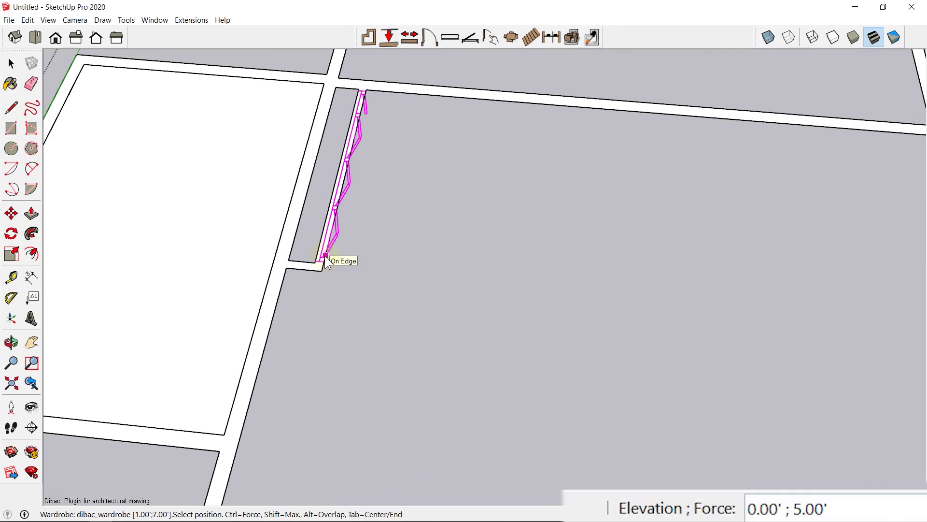
left_click(326, 261)
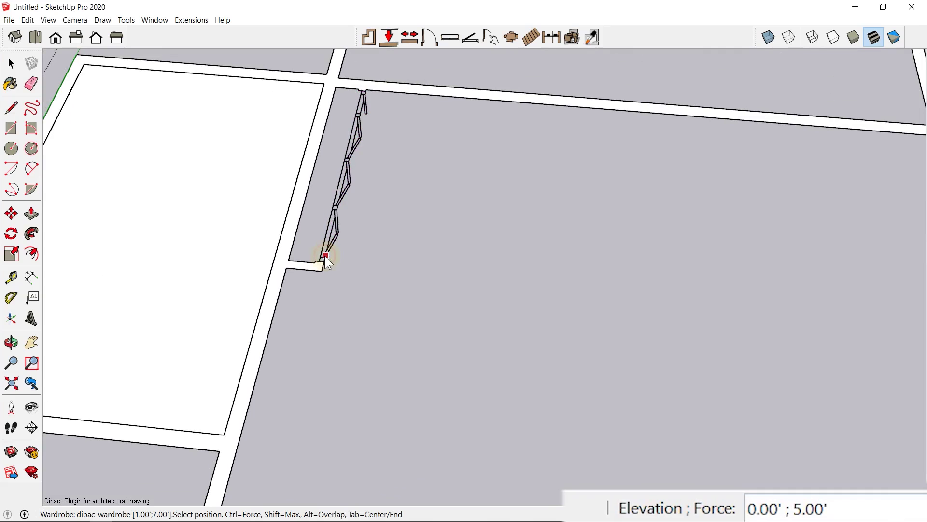
Dimension the width of the wardrobe's end slab in plan, placing the dimension inside the large room, and close the wall group.
scroll(445, 165, "up", 1)
middle_click_drag(530, 287, 410, 182)
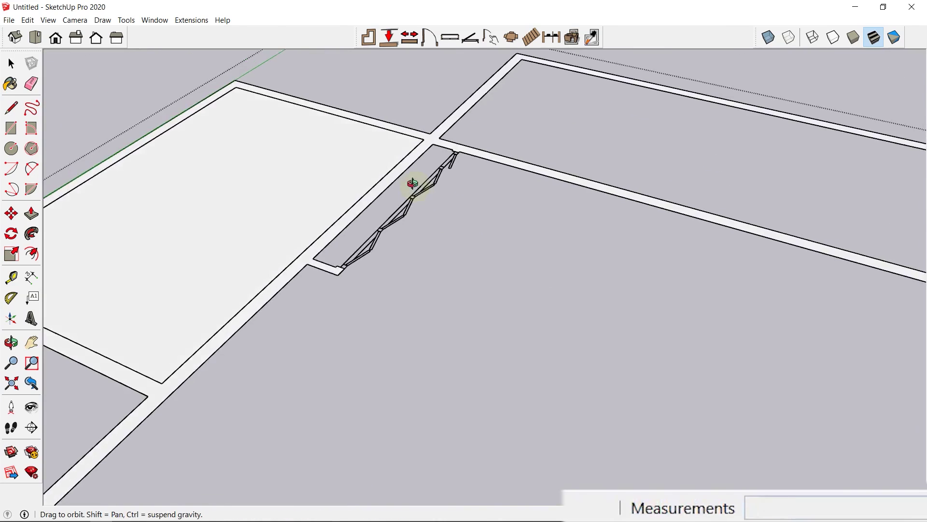
scroll(400, 224, "up", 1)
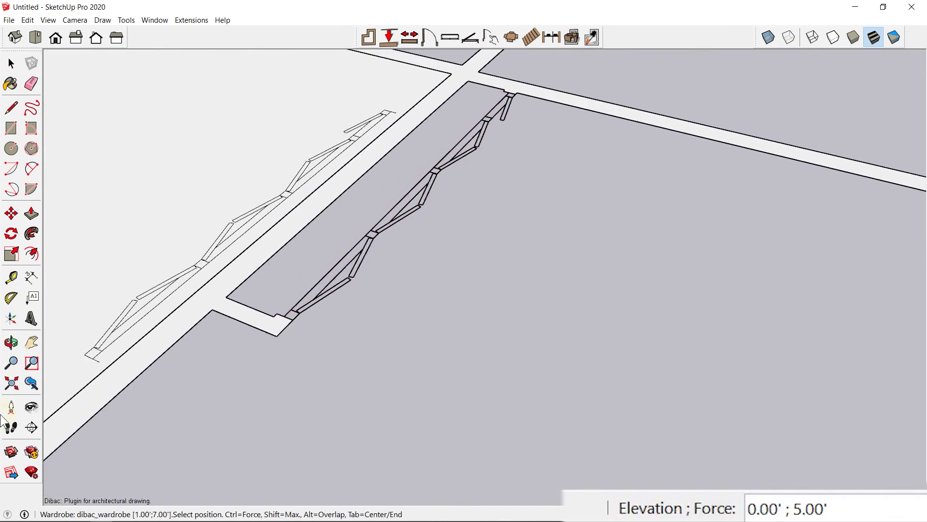
left_click(31, 277)
left_click(511, 88)
left_click(491, 110)
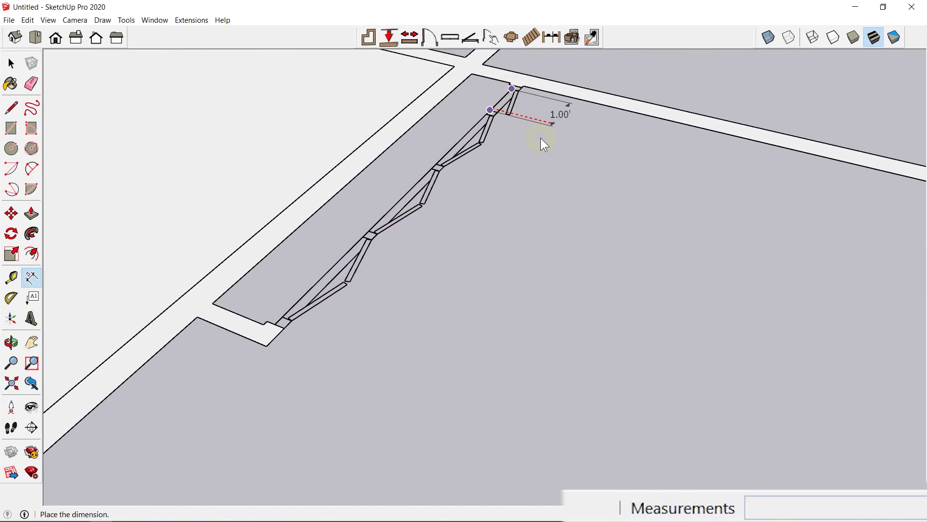
left_click(558, 121)
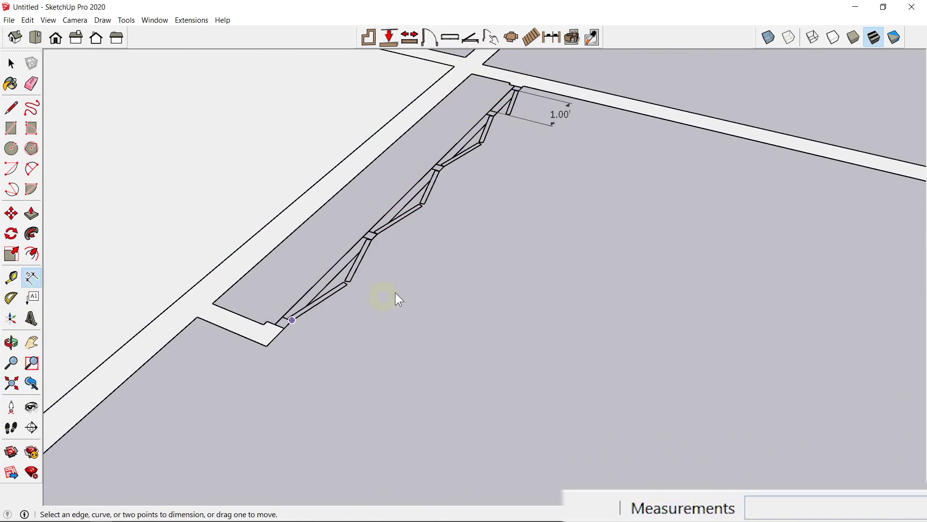
scroll(398, 300, "down", 4)
key("space")
scroll(427, 269, "down", 3)
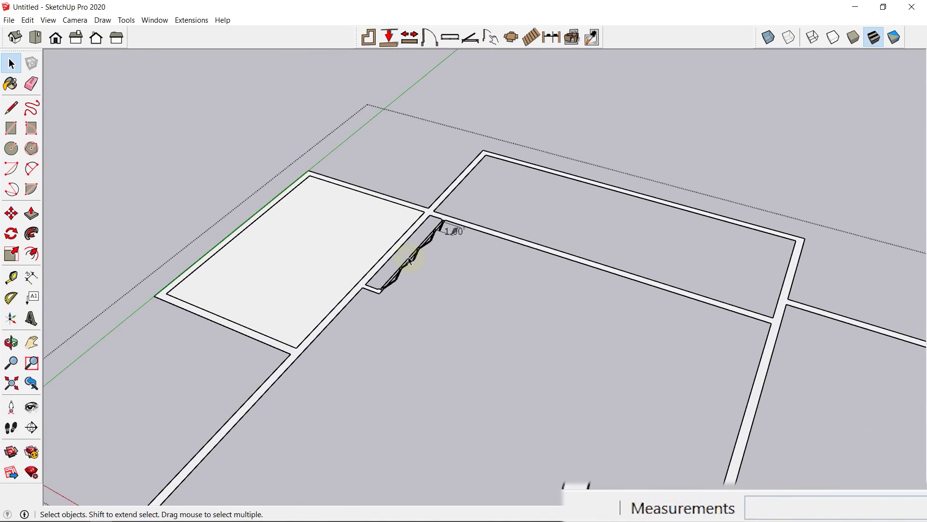
middle_click_drag(526, 334, 563, 145)
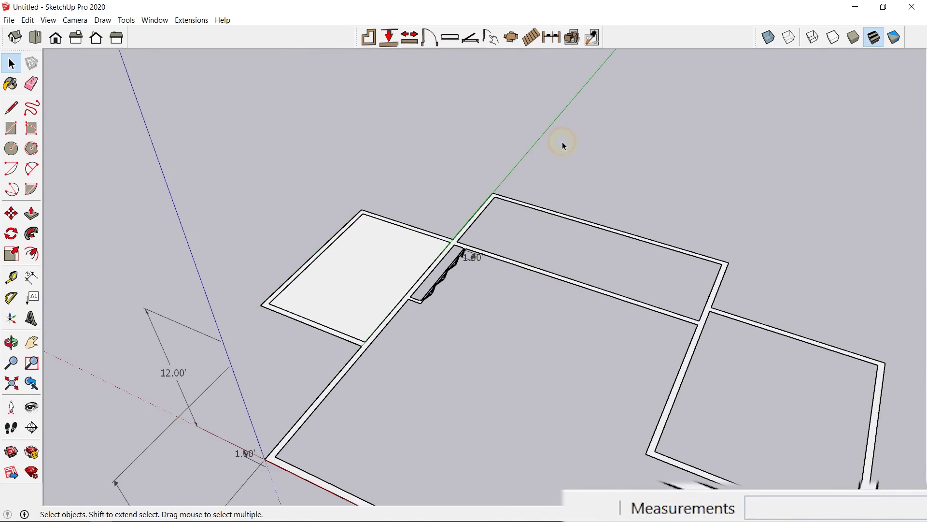
Convert the whole wall group from the 2D plan to a 3D model.
triple_click(539, 275)
left_click(572, 38)
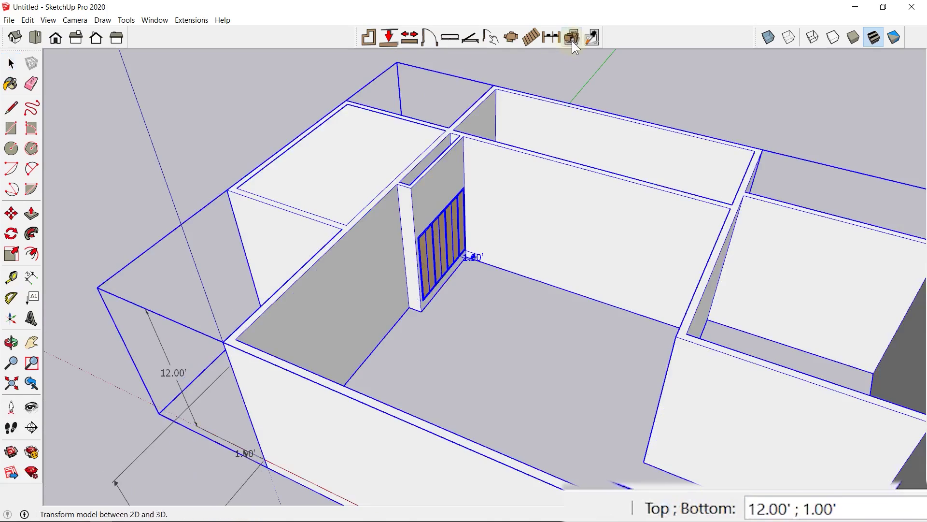
scroll(480, 210, "up", 2)
middle_click_drag(478, 212, 627, 224)
scroll(395, 257, "up", 3)
scroll(480, 294, "down", 4)
scroll(586, 267, "down", 3)
middle_click_drag(586, 267, 602, 354, "shift")
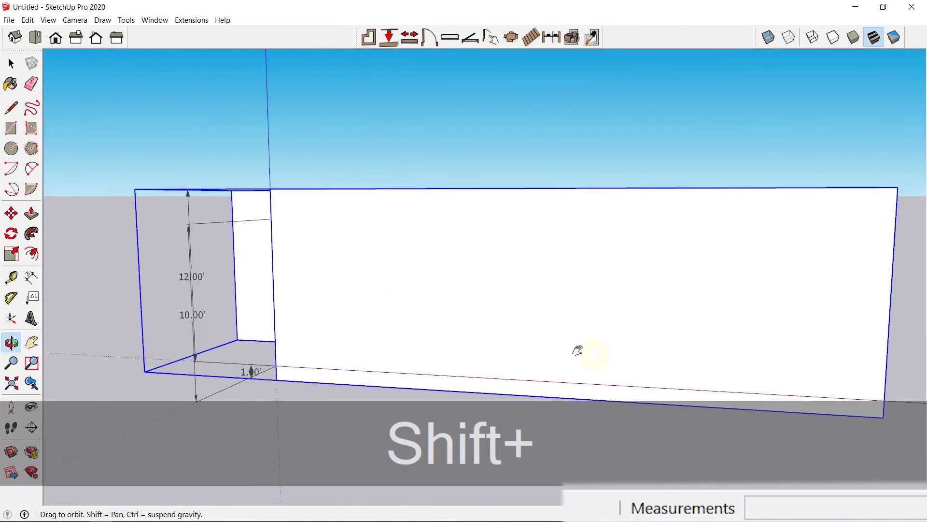
scroll(491, 230, "down", 2)
middle_click_drag(490, 229, 502, 333)
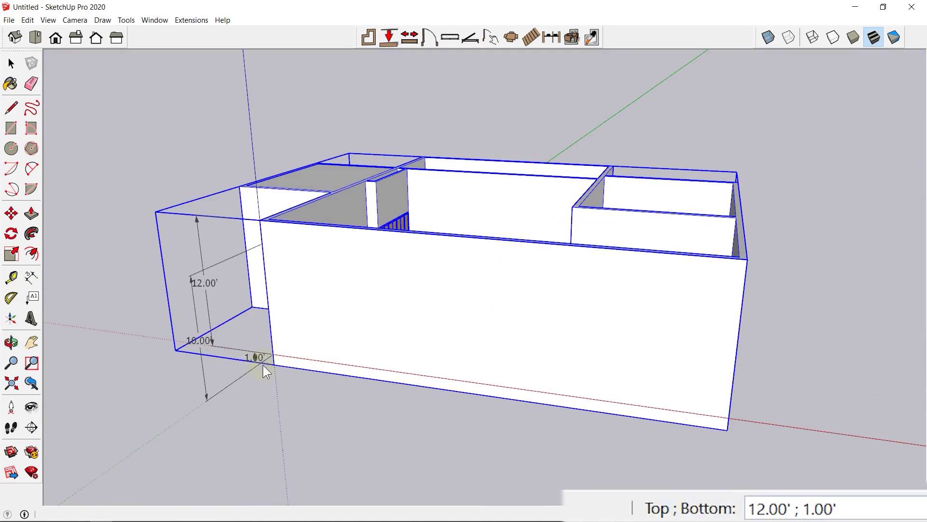
Set the 3D walls' top to 12' and their bottom to 0'.
middle_click_drag(411, 267, 488, 218)
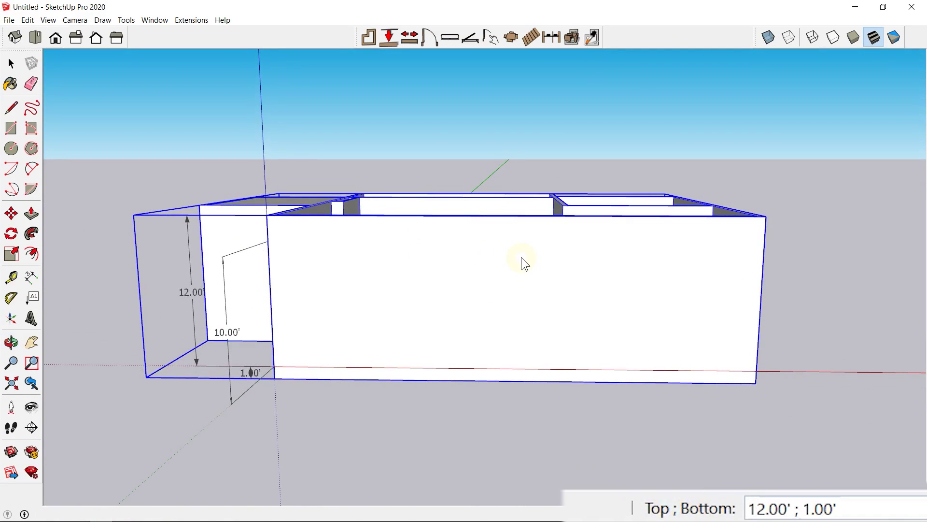
type("12;0")
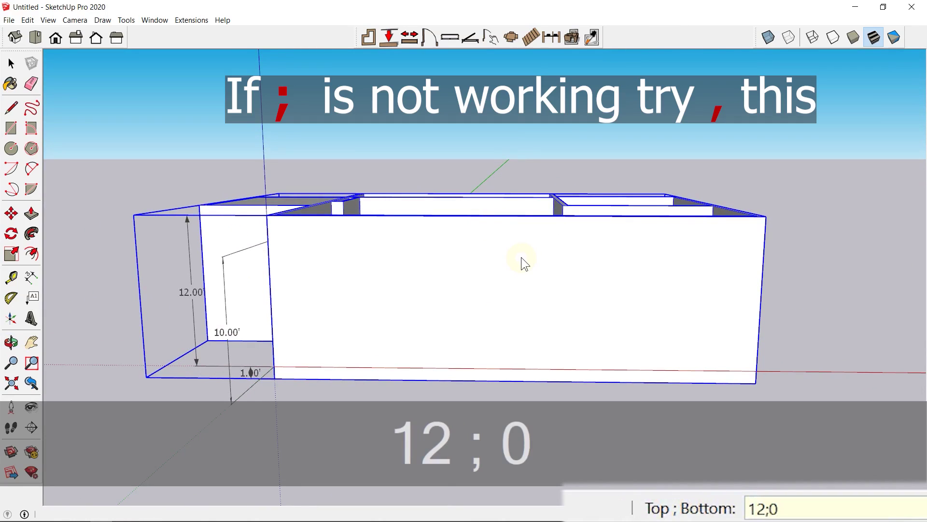
key("Return")
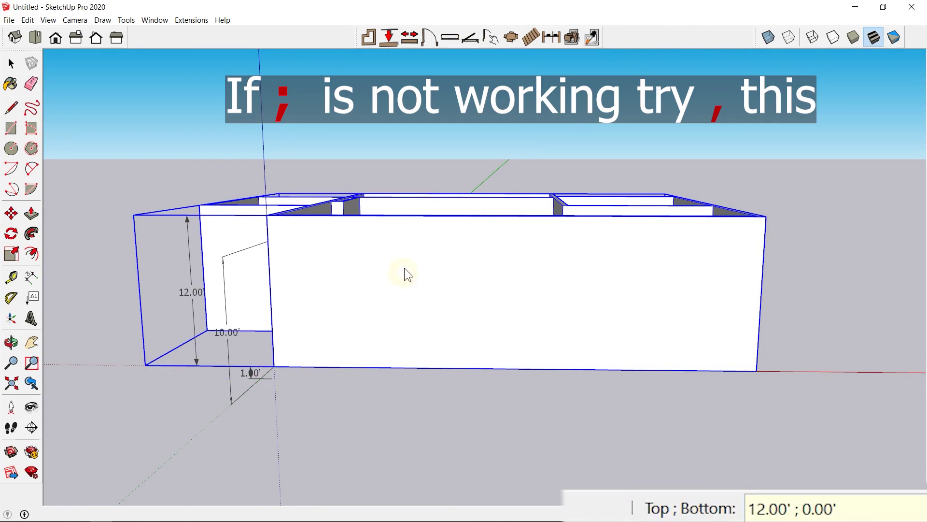
Return the wall group to its 2D plan and open it for editing.
middle_click_drag(379, 328, 294, 406)
scroll(582, 184, "up", 10)
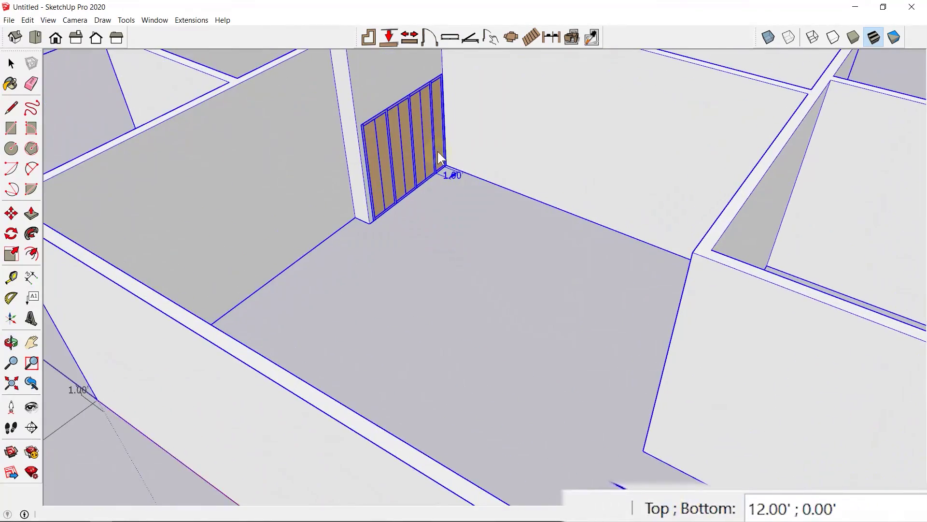
middle_click_drag(435, 142, 434, 195, "shift")
scroll(436, 200, "down", 4)
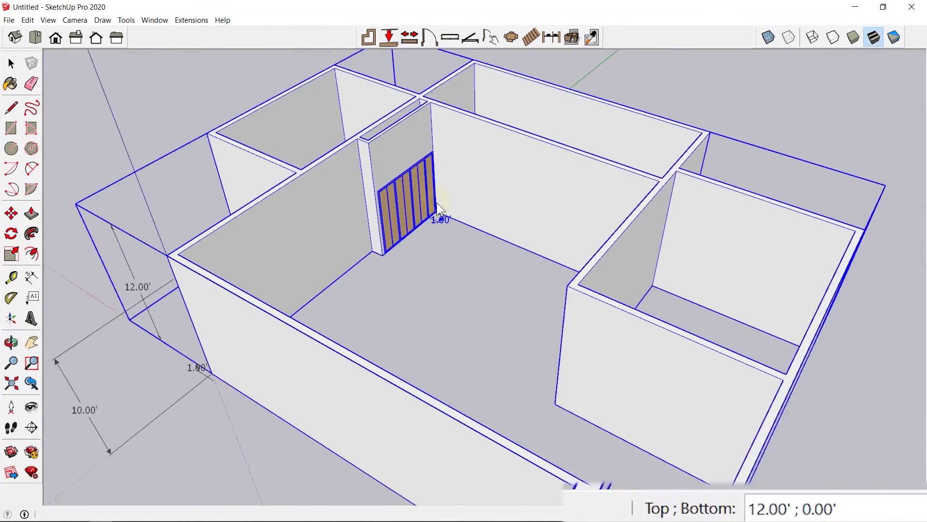
scroll(437, 205, "down", 3)
middle_click_drag(610, 279, 584, 155)
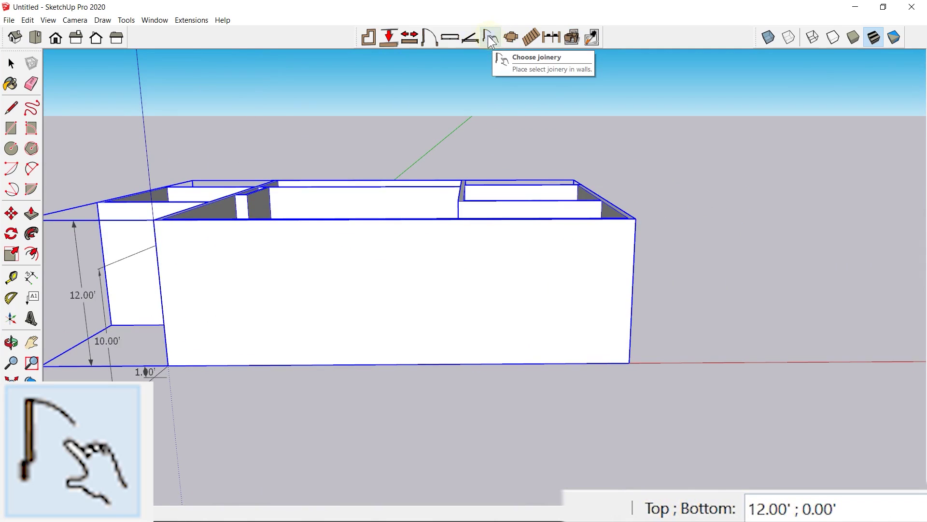
left_click(574, 38)
middle_click_drag(350, 321, 401, 332)
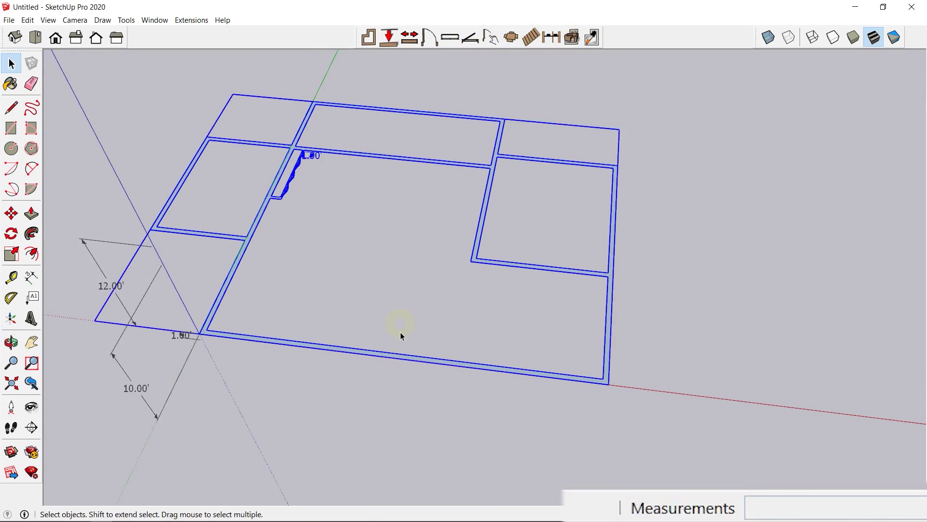
double_click(408, 355)
Browse the joinery models in the Downloads folder and load the wooden door from Untitled.skp.
left_click(489, 35)
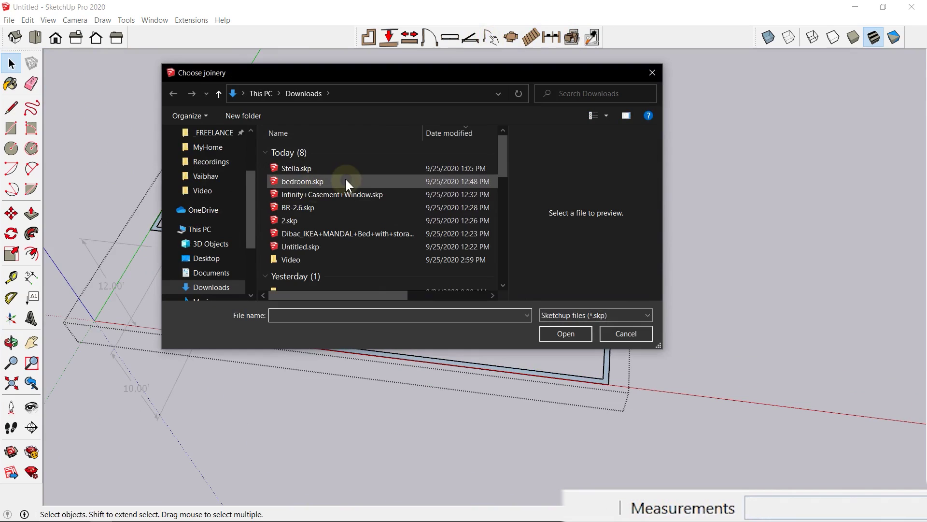
left_click(328, 170)
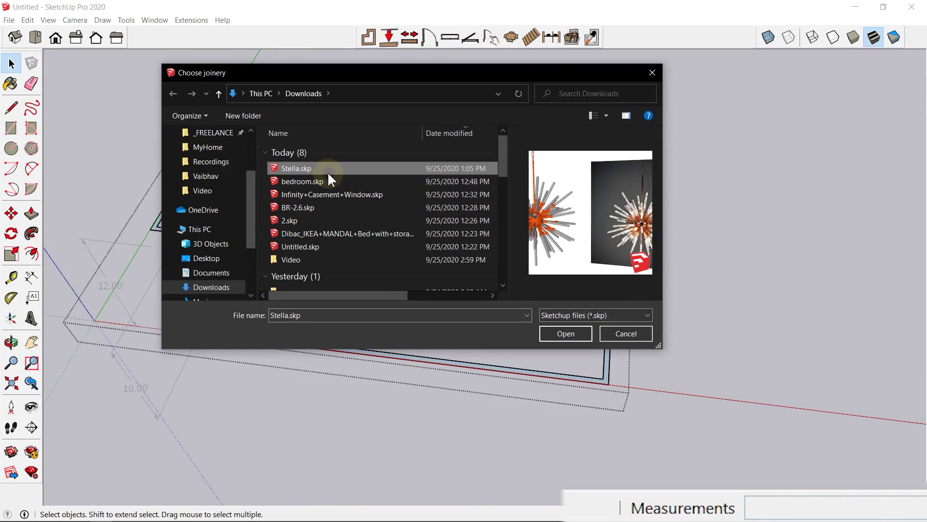
left_click(331, 183)
left_click(331, 193)
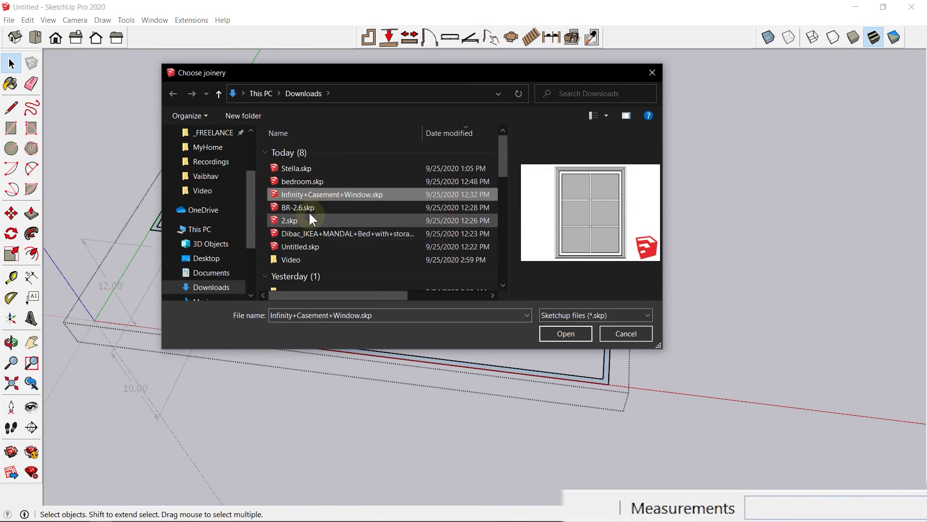
left_click(310, 208)
left_click(310, 221)
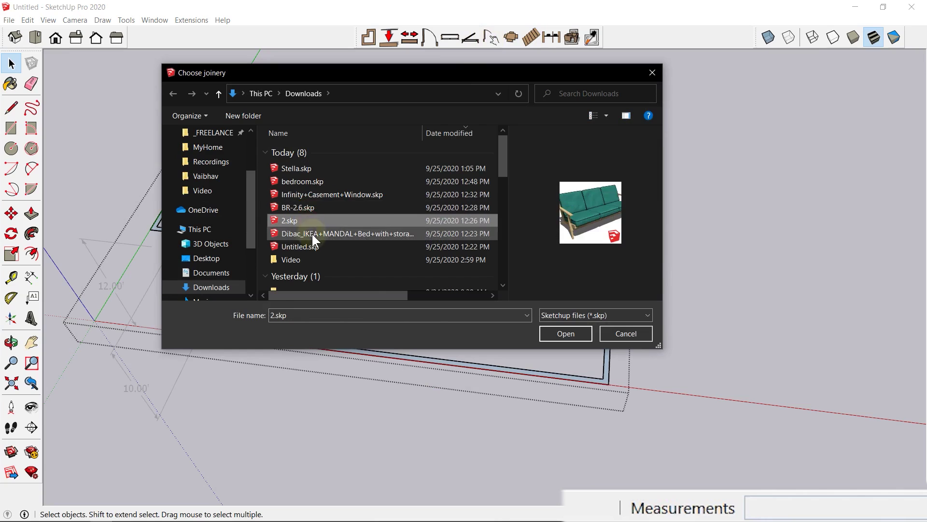
left_click(313, 233)
left_click(301, 245)
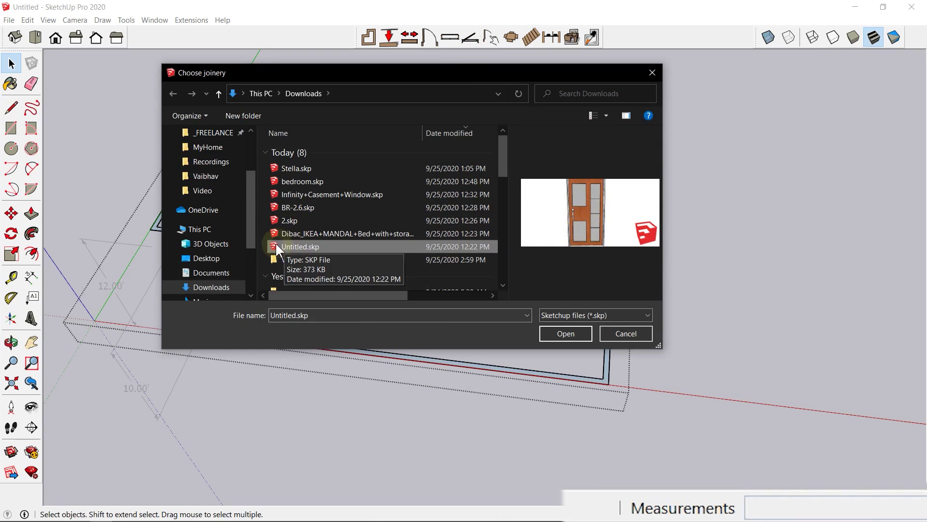
double_click(289, 247)
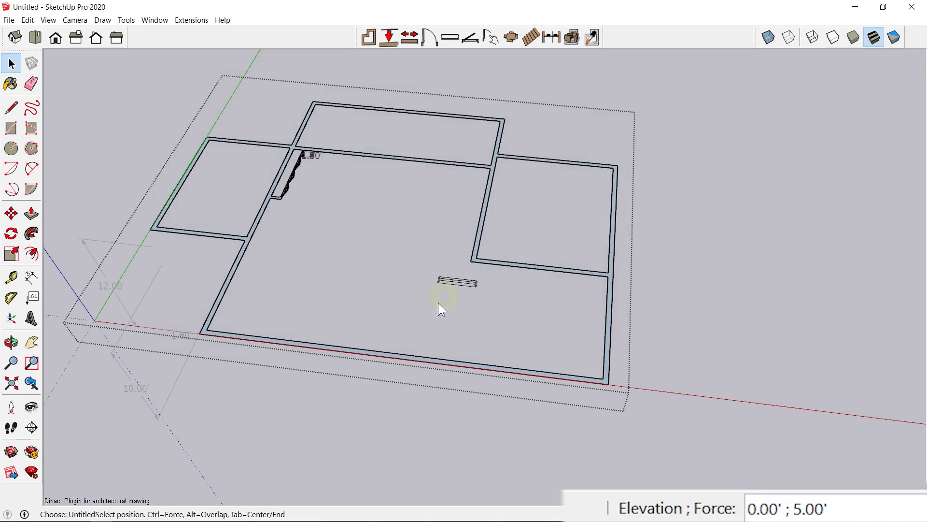
Set the door's insertion elevation to 0.5'.
scroll(485, 231, "up", 5)
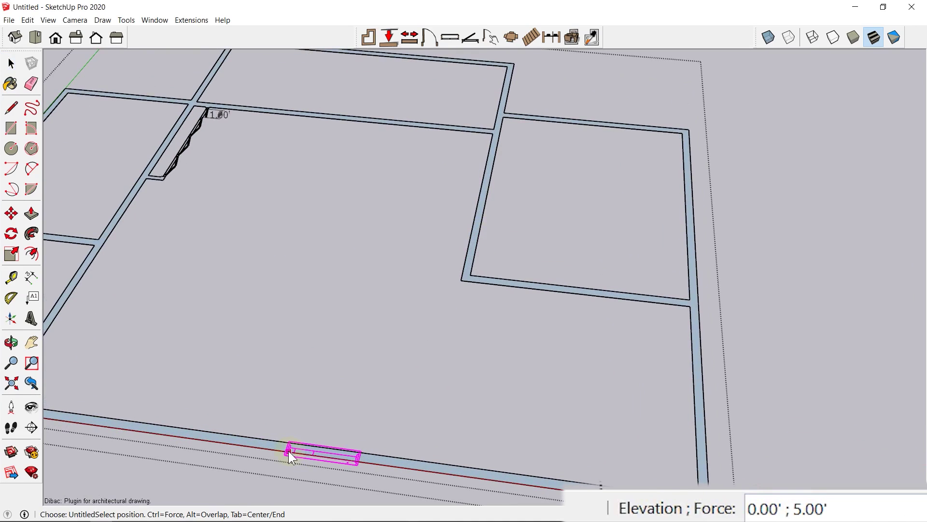
middle_click_drag(352, 386, 462, 261, "shift")
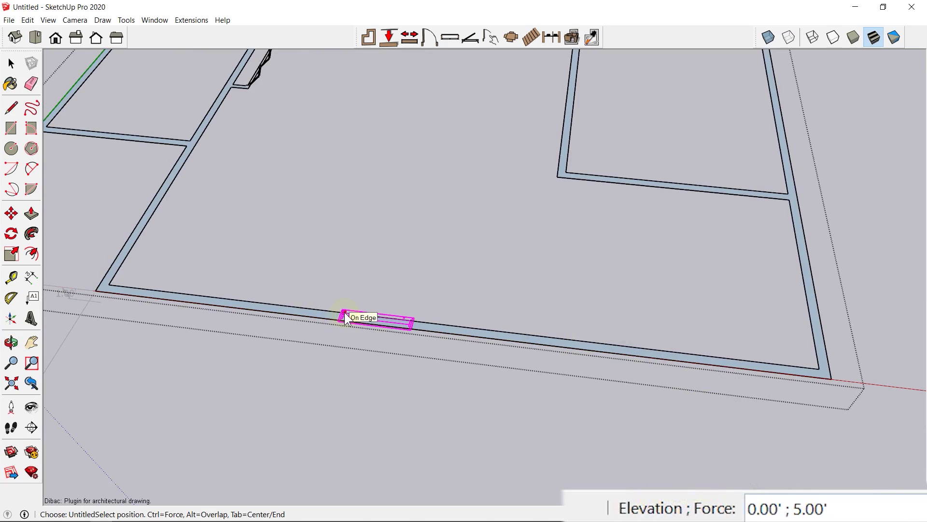
type("0.5")
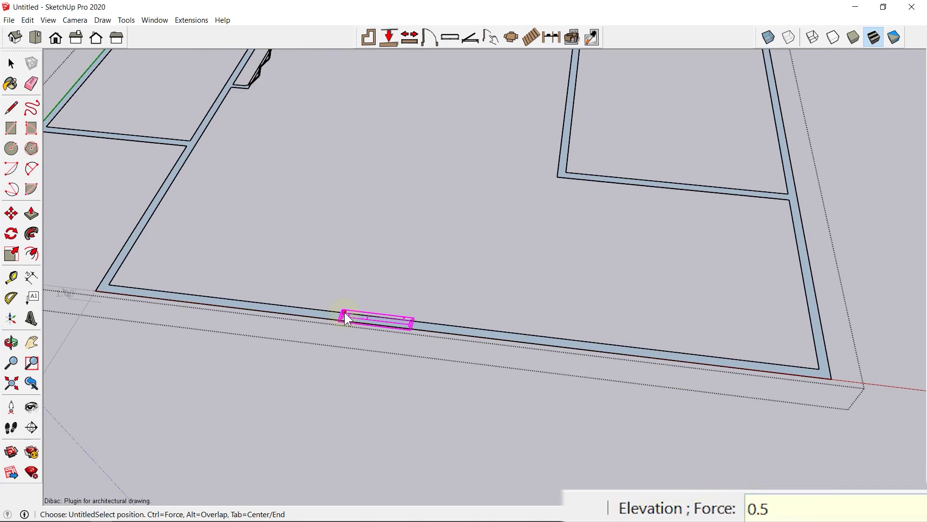
key("Return")
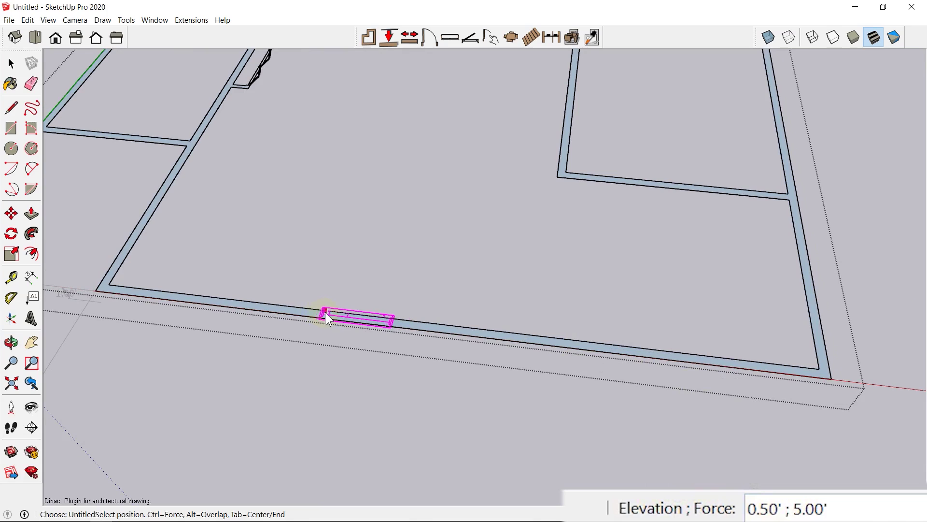
Place the door in the large room's long outer wall along the red axis, near the corner closest to the height dimensions.
key("ctrl")
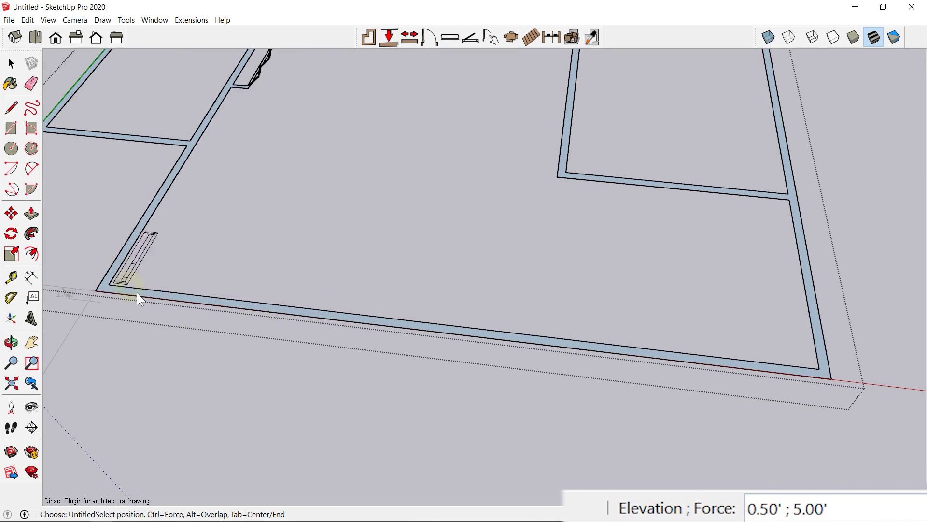
key("ctrl")
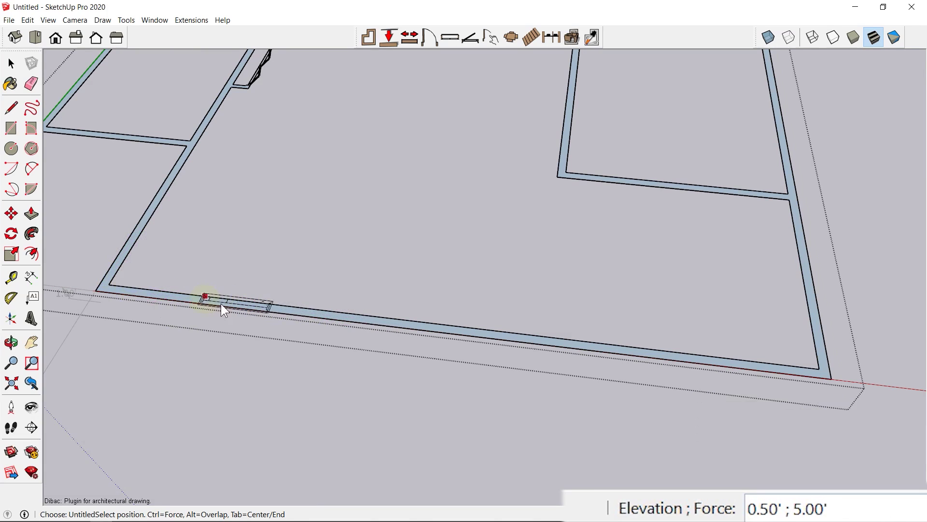
key("ctrl")
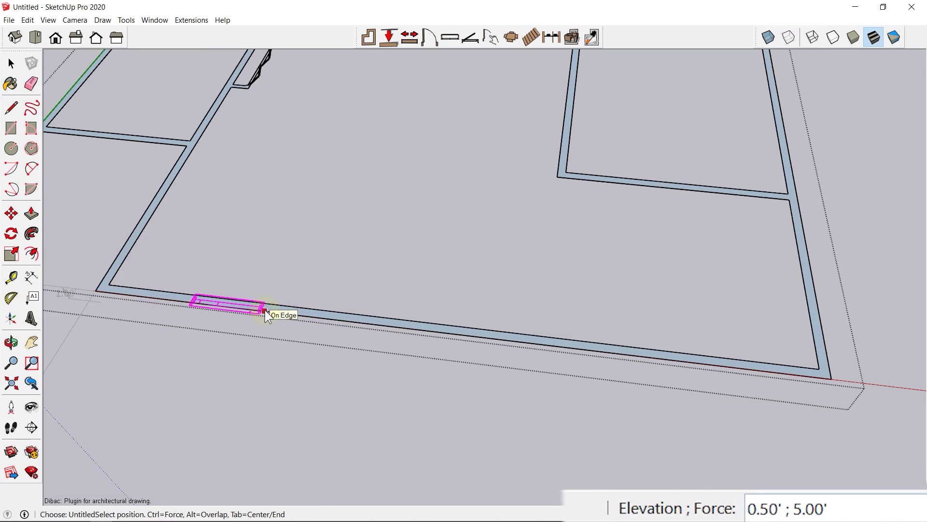
left_click(265, 310)
scroll(382, 285, "up", 1)
middle_click_drag(381, 285, 493, 244, "shift")
scroll(379, 260, "up", 2)
key("space")
scroll(367, 268, "down", 5)
Close the wall group and convert the plan with the new door to 3D.
left_click(430, 284)
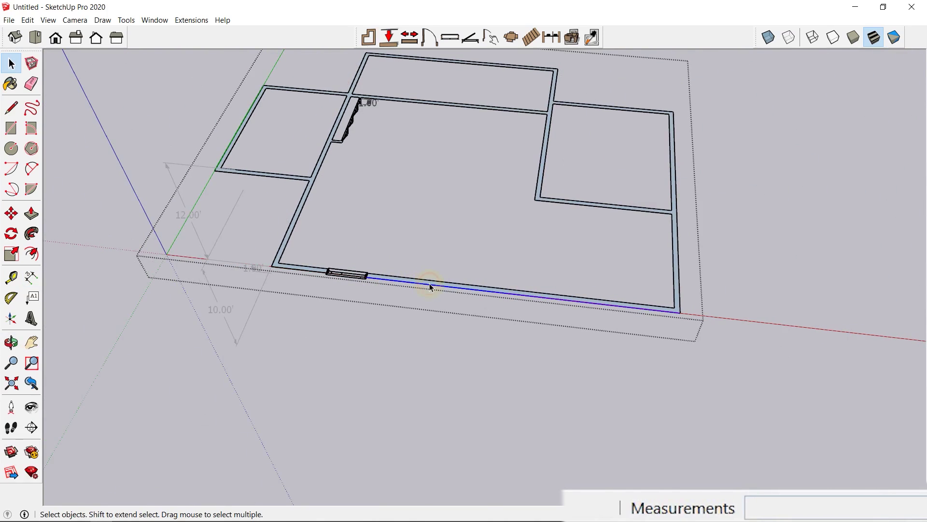
left_click(388, 343)
left_click(425, 280)
left_click(571, 38)
Examine the door in the outer wall and its offset above the wall's base.
middle_click_drag(526, 216, 324, 277)
scroll(324, 279, "up", 10)
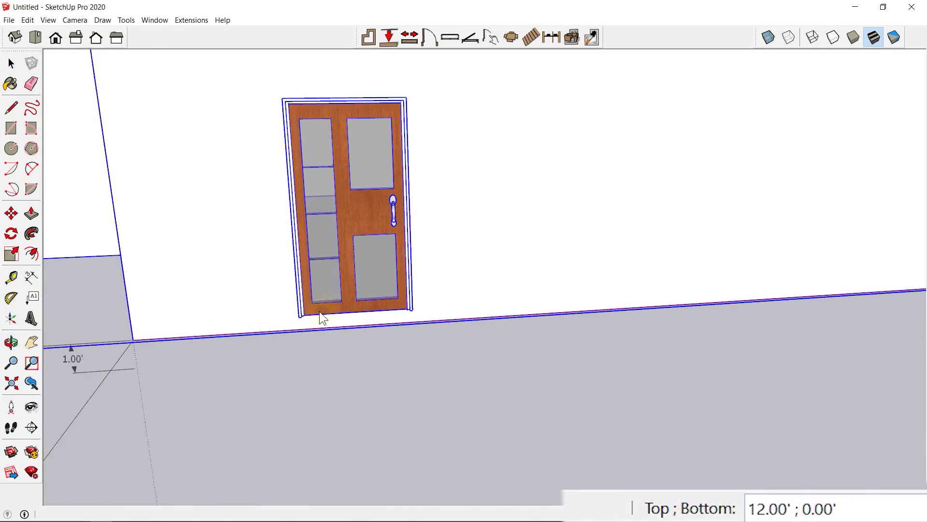
scroll(303, 324, "up", 1)
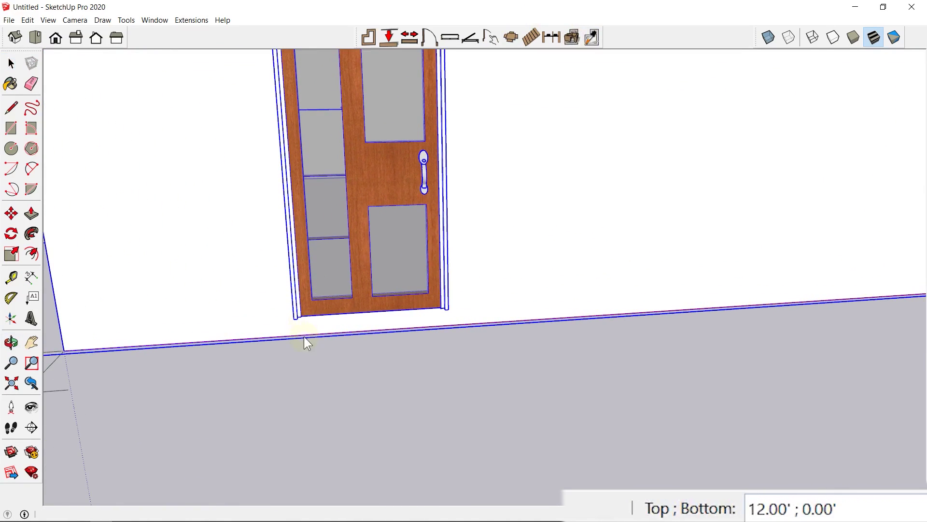
middle_click_drag(352, 141, 359, 271, "shift")
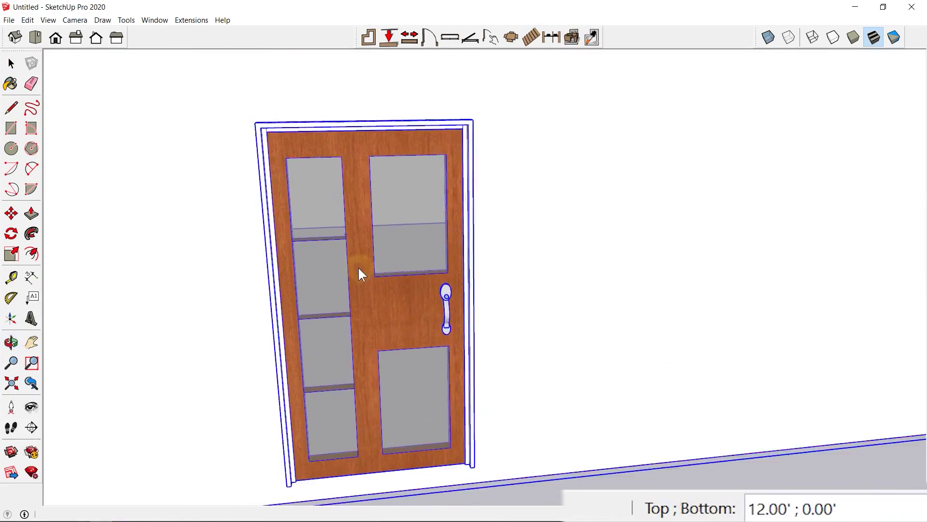
scroll(362, 273, "down", 2)
scroll(359, 268, "down", 2)
mouse_move(399, 151)
middle_mouse_down()
mouse_move(790, 383)
mouse_move(890, 310)
mouse_move(308, 309)
mouse_move(337, 161)
mouse_move(430, 143)
mouse_move(393, 164)
middle_mouse_up()
scroll(359, 219, "up", 2)
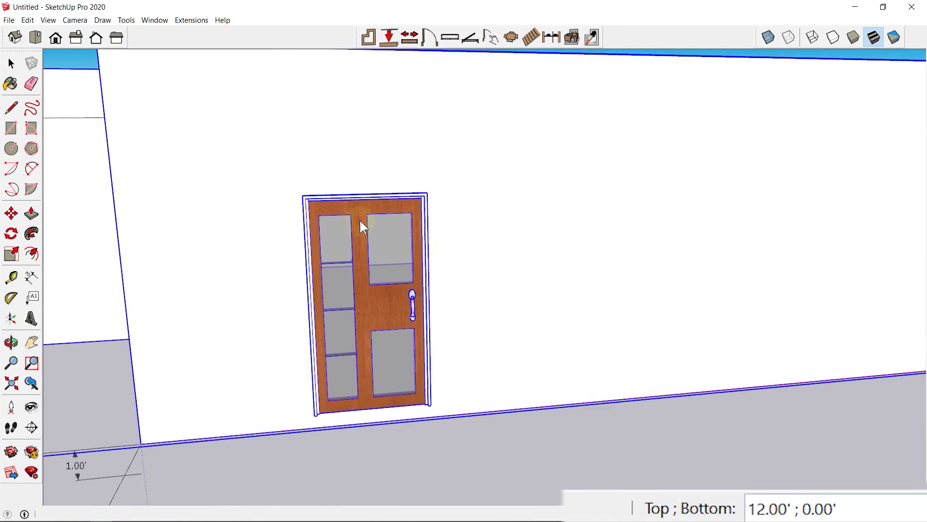
scroll(360, 220, "down", 3)
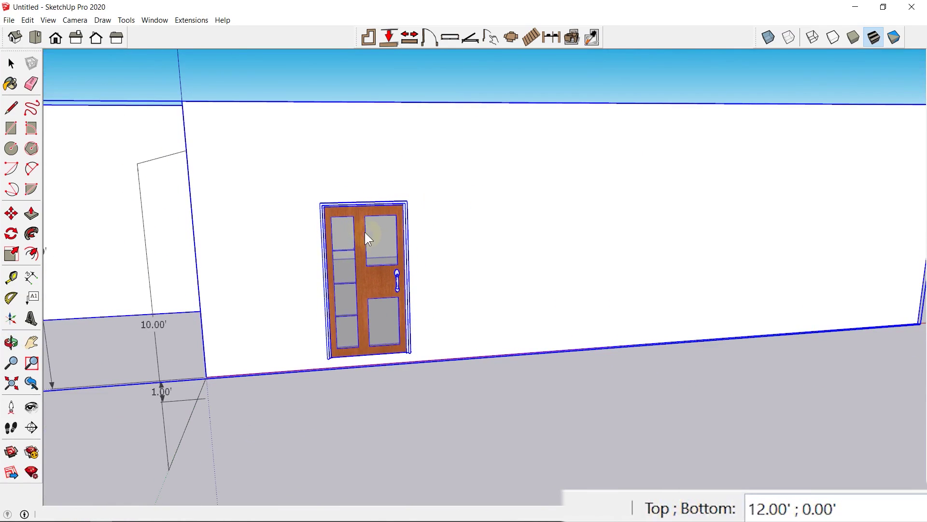
Inside the wall group, turn on X-ray display and scale the door upward along the blue axis by about 1.32.
left_click(12, 63)
left_click(354, 241)
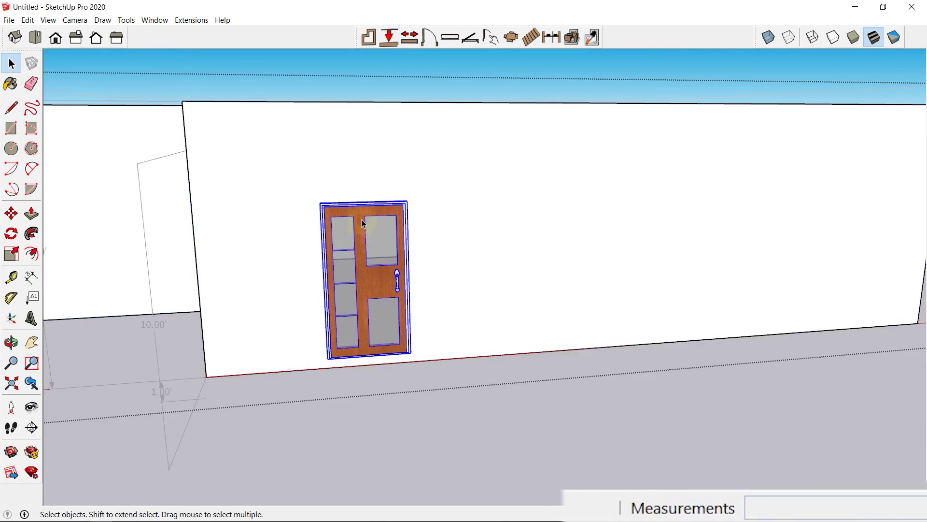
scroll(364, 223, "up", 2)
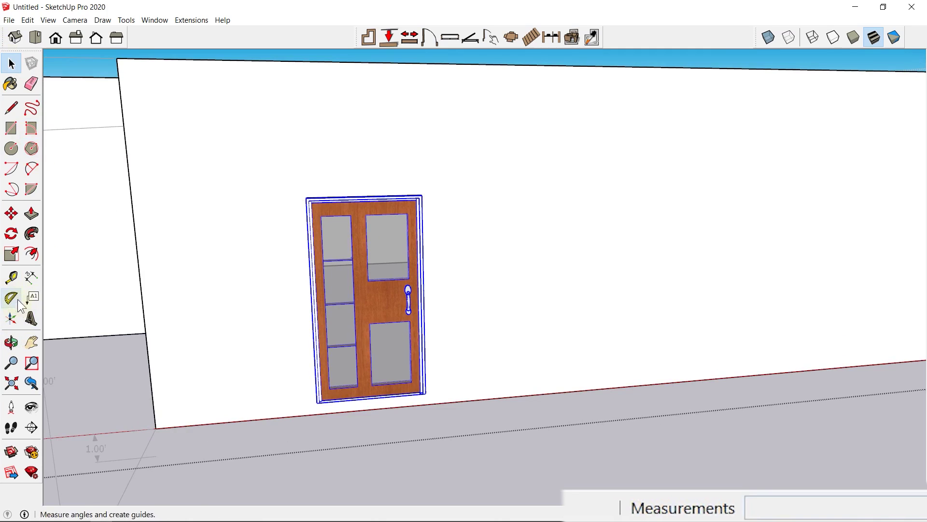
left_click(11, 254)
middle_click_drag(215, 232, 400, 183)
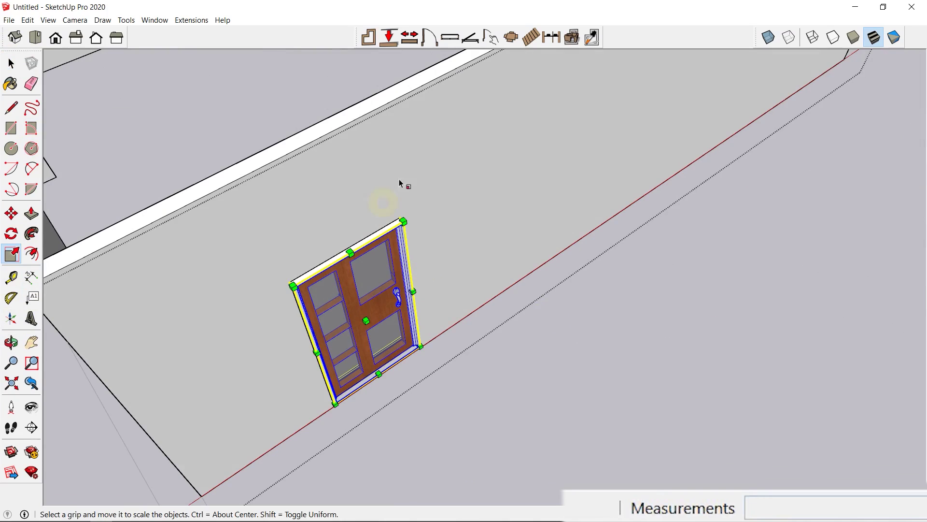
left_click(769, 37)
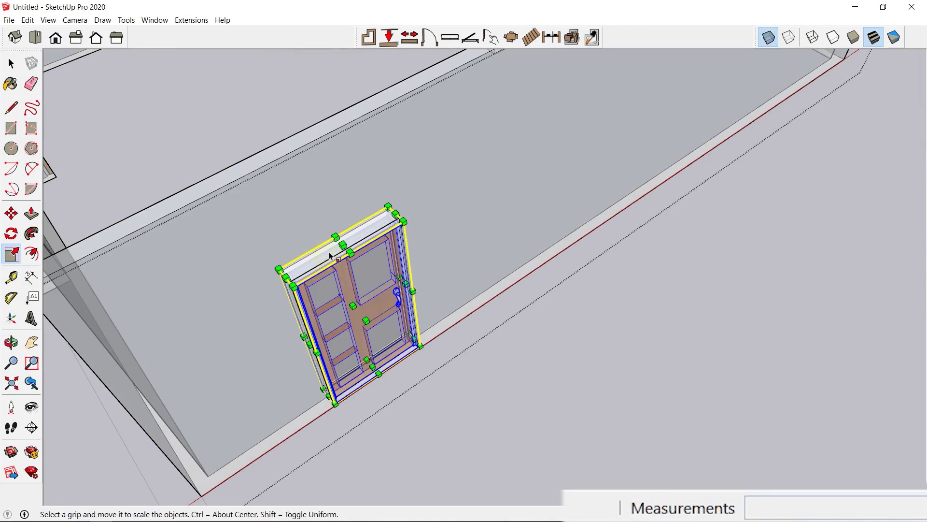
left_click_drag(343, 245, 321, 187)
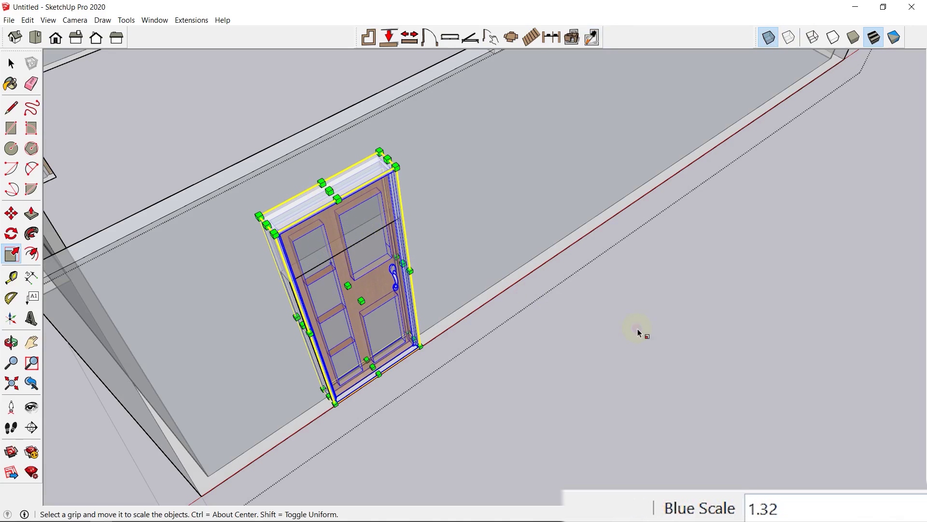
left_click(11, 63)
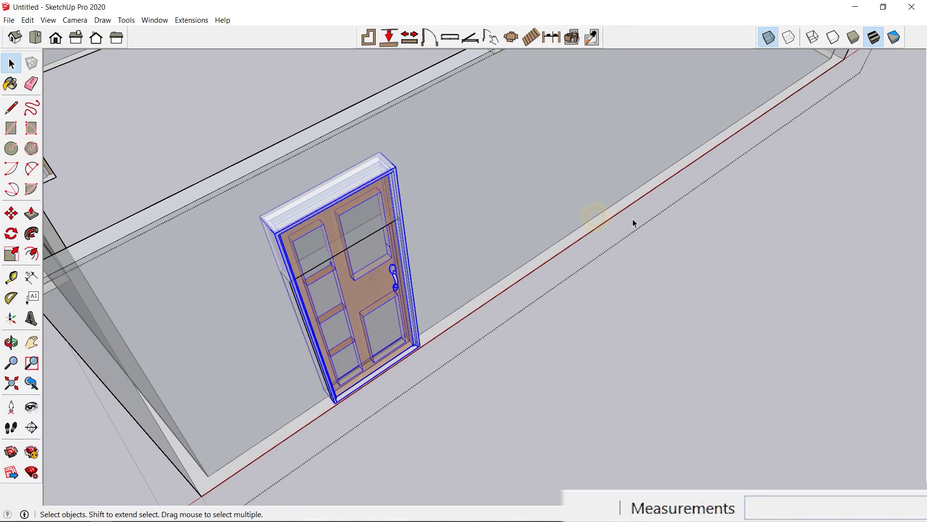
Turn off the X-ray display and check the scaled door against its opening in the outer wall.
left_click(769, 39)
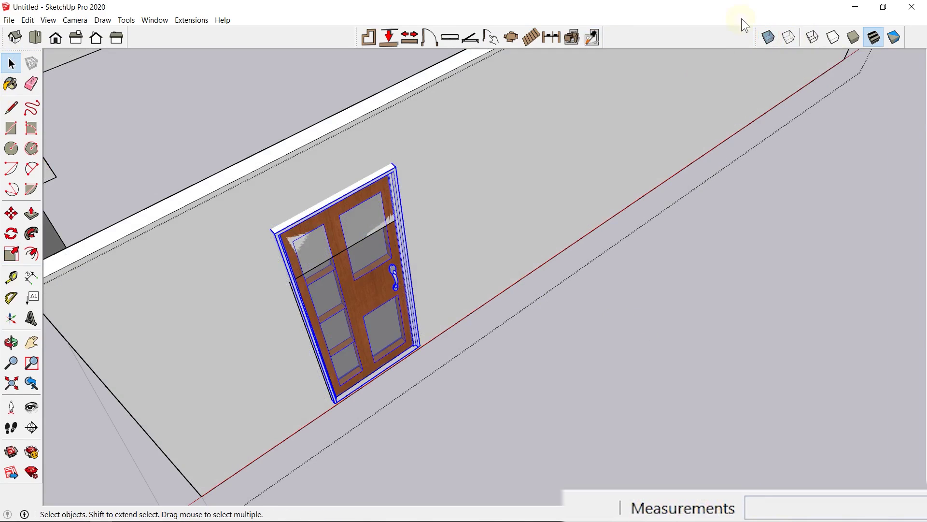
middle_click_drag(676, 193, 559, 186)
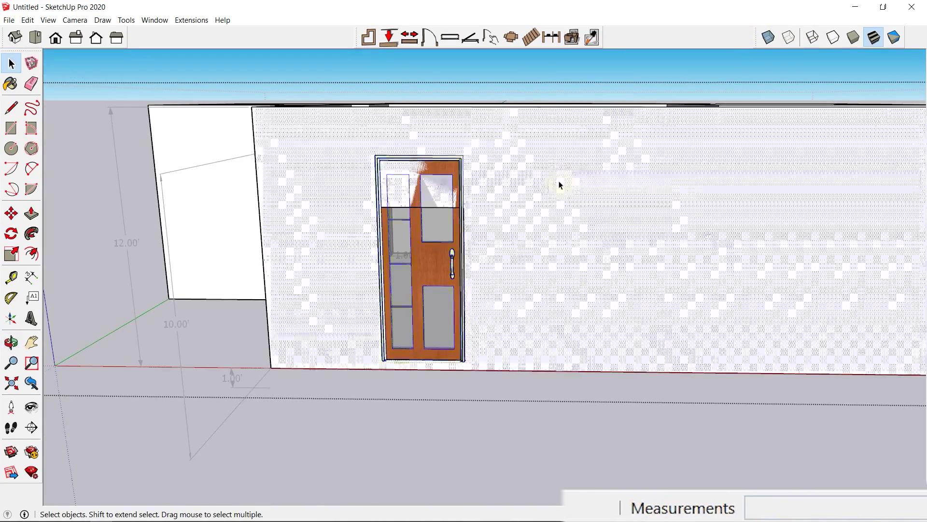
middle_click_drag(534, 79, 456, 415)
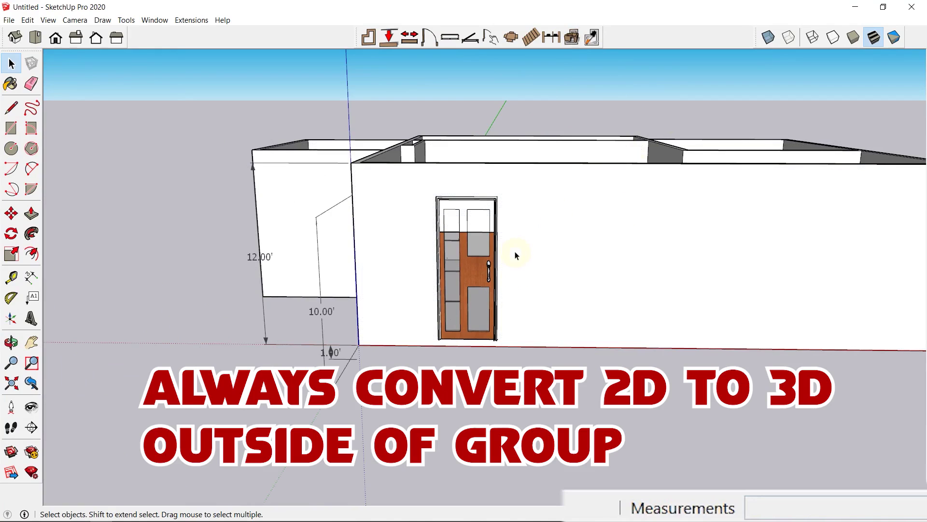
Close the wall group and convert the whole plan to 2D and back to 3D to rebuild the opening around the door.
left_click(499, 187)
left_click(466, 368)
left_click(545, 182)
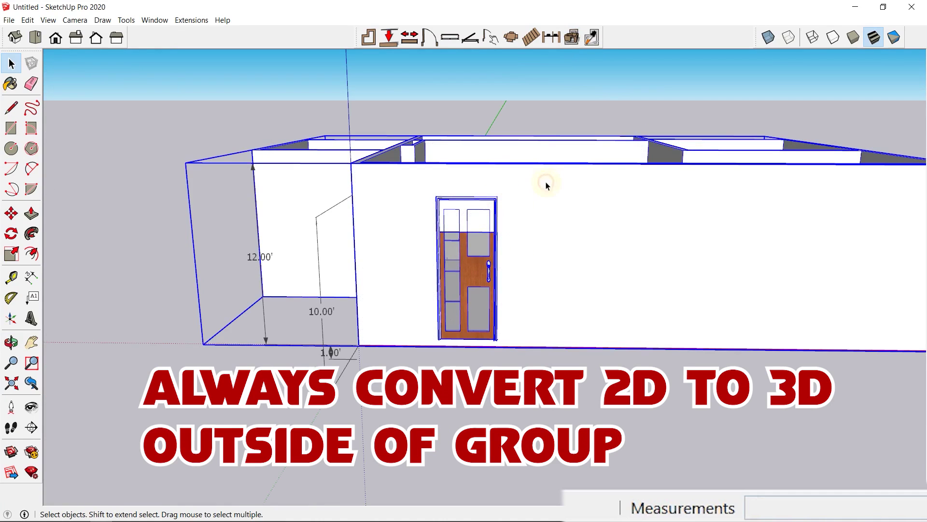
left_click(572, 39)
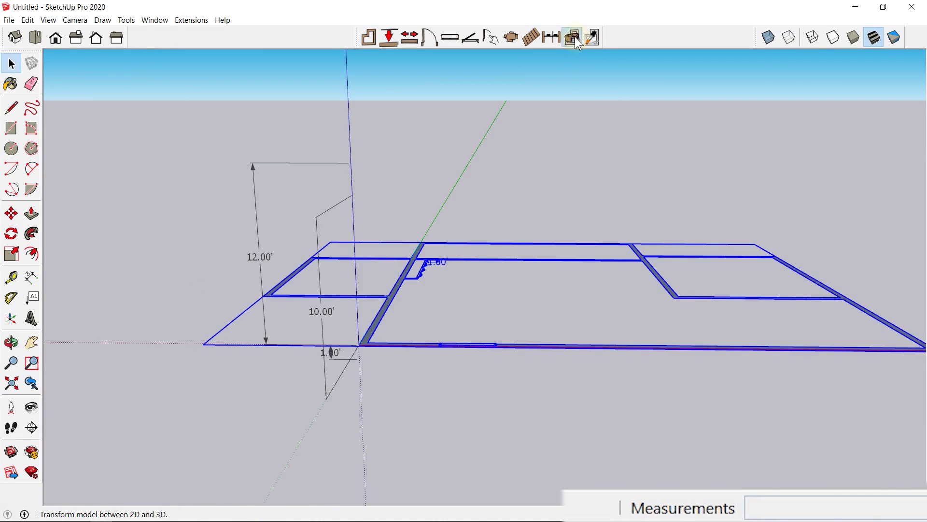
left_click(572, 40)
middle_click_drag(502, 198, 494, 269)
middle_click_drag(644, 311, 507, 256)
scroll(604, 240, "down", 4)
middle_click_drag(728, 381, 333, 206, "shift")
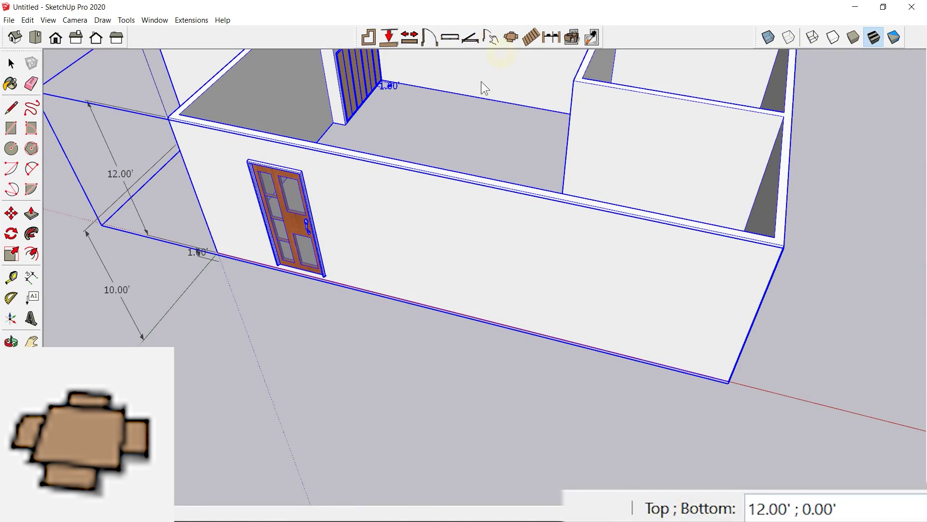
Convert the plan to 2D and open the wall group for editing.
left_click(570, 36)
middle_click_drag(447, 140, 447, 268, "shift")
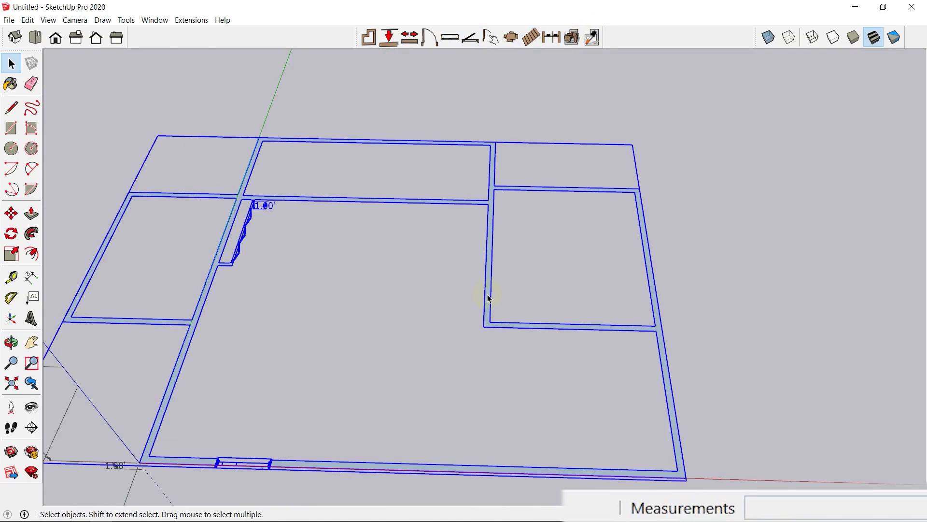
double_click(488, 294)
scroll(253, 256, "up", 3)
scroll(377, 187, "up", 2)
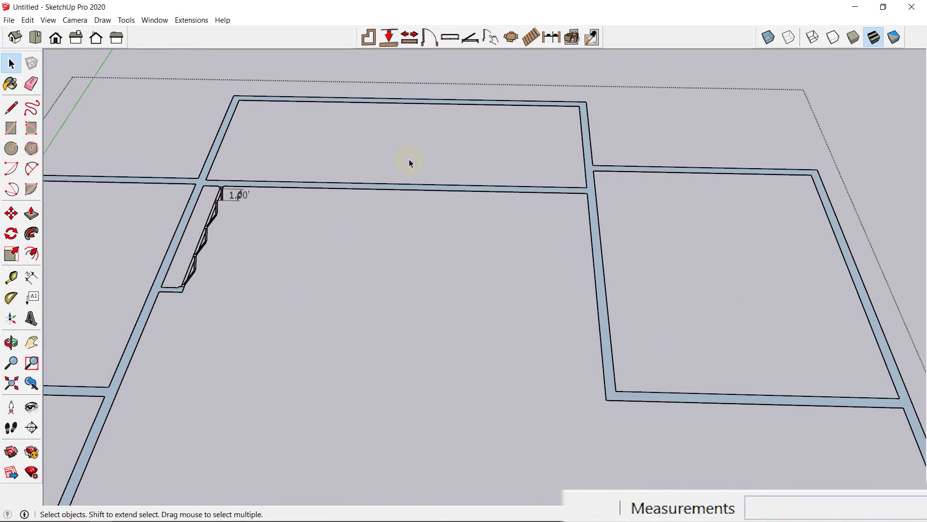
Preview the models in the _cupboard folder and load CUB2.skp as the Dibac component to insert.
left_click(509, 34)
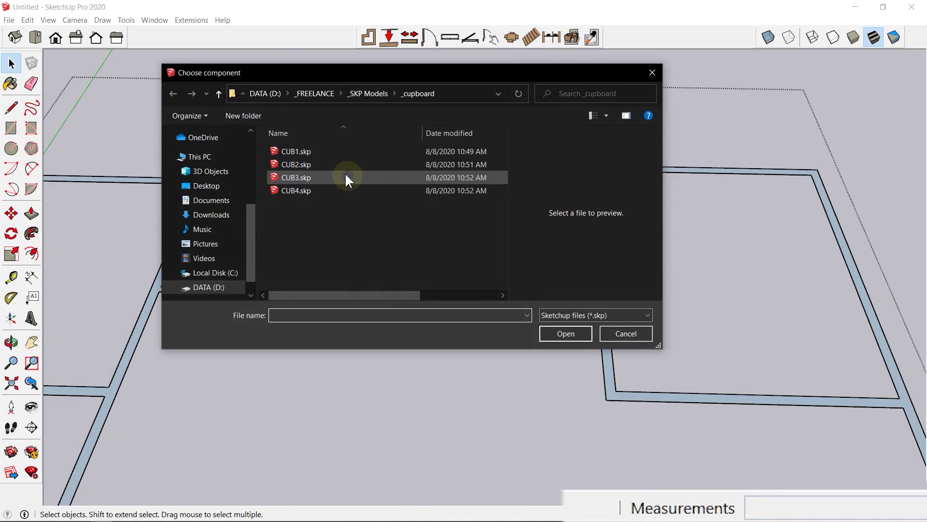
left_click(336, 151)
left_click(324, 164)
left_click(317, 176)
left_click(302, 166)
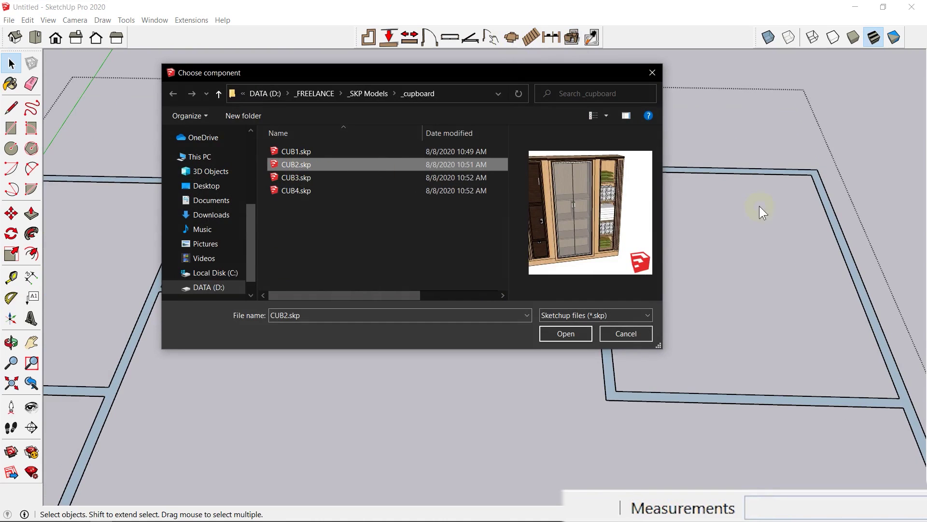
left_click(294, 176)
left_click(294, 190)
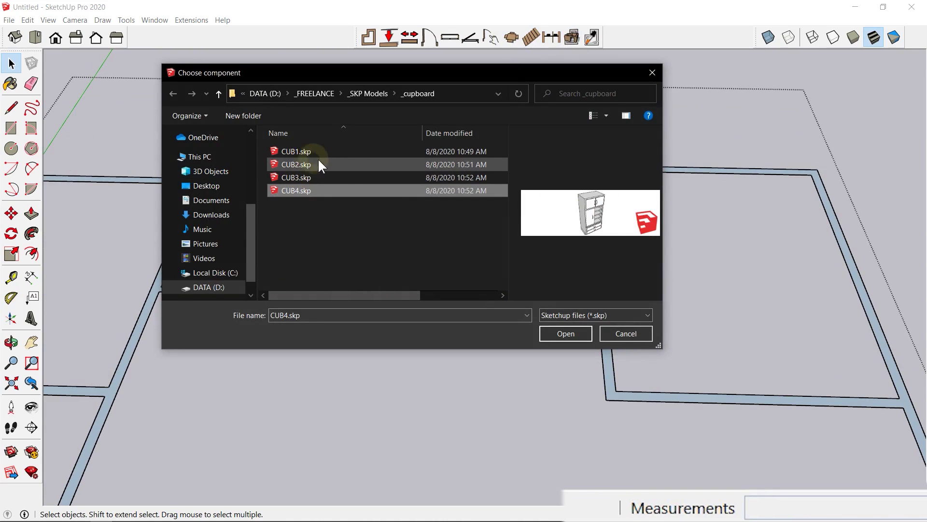
left_click(295, 163)
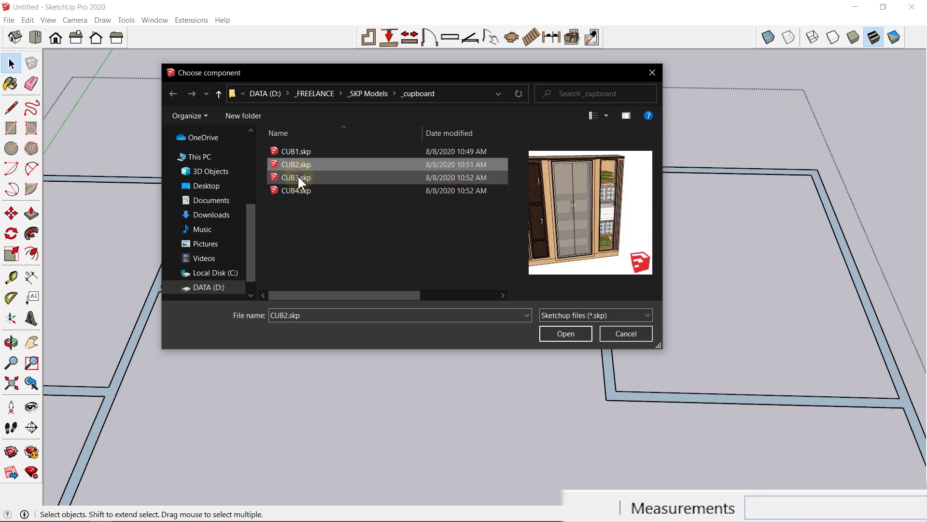
left_click(297, 175)
left_click(303, 156)
left_click(296, 166)
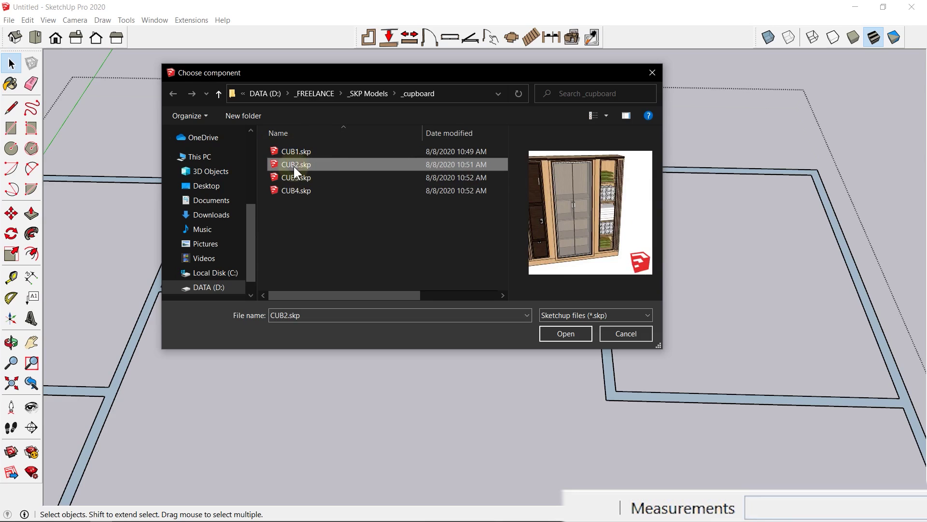
double_click(295, 165)
Place one CUB2 cupboard in the large room near the inner corner opposite the wardrobe and another in the adjoining room.
left_click(398, 234)
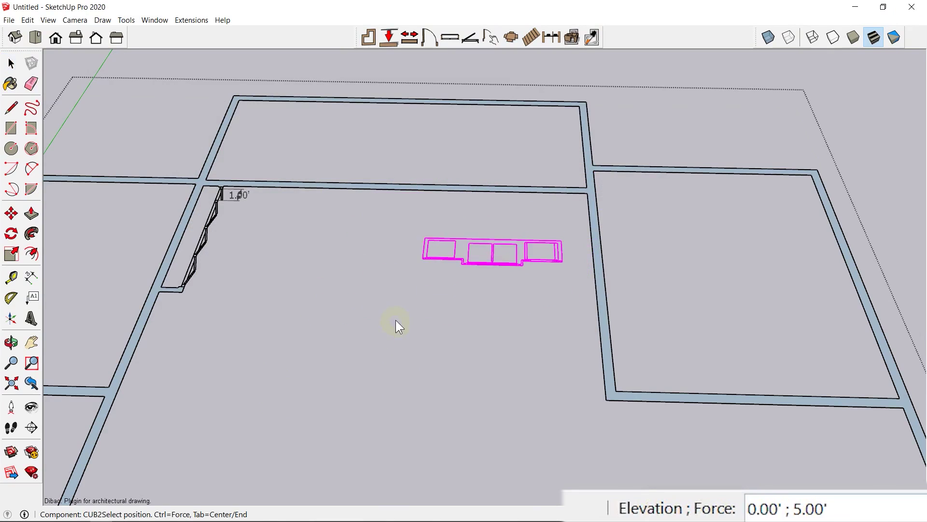
left_click(421, 279)
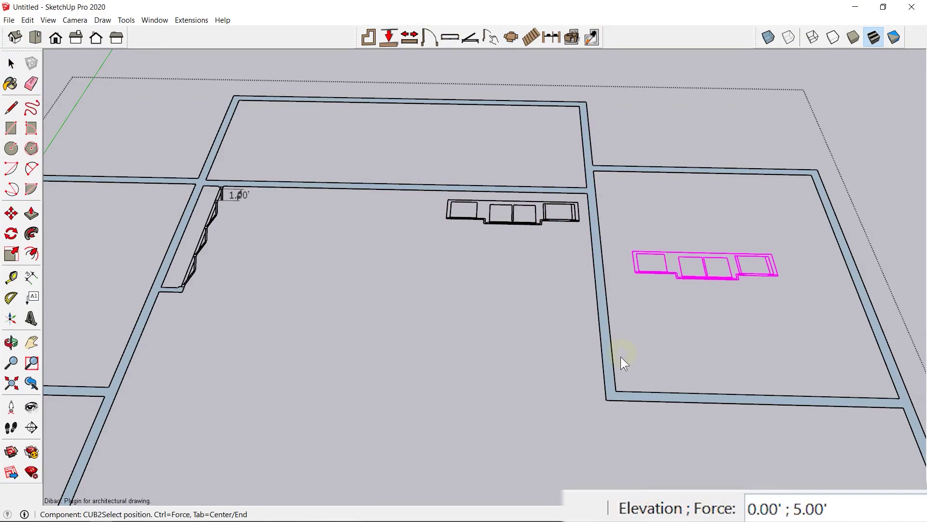
left_click(607, 456)
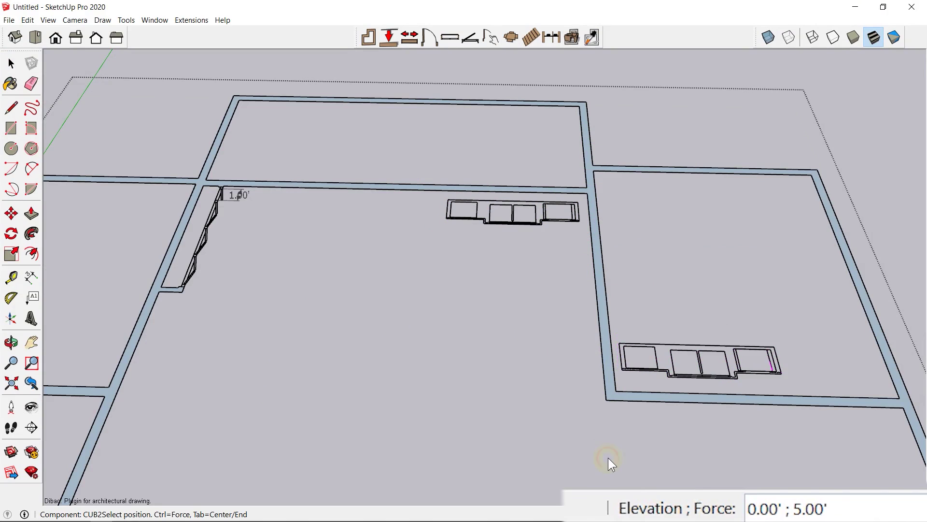
key("space")
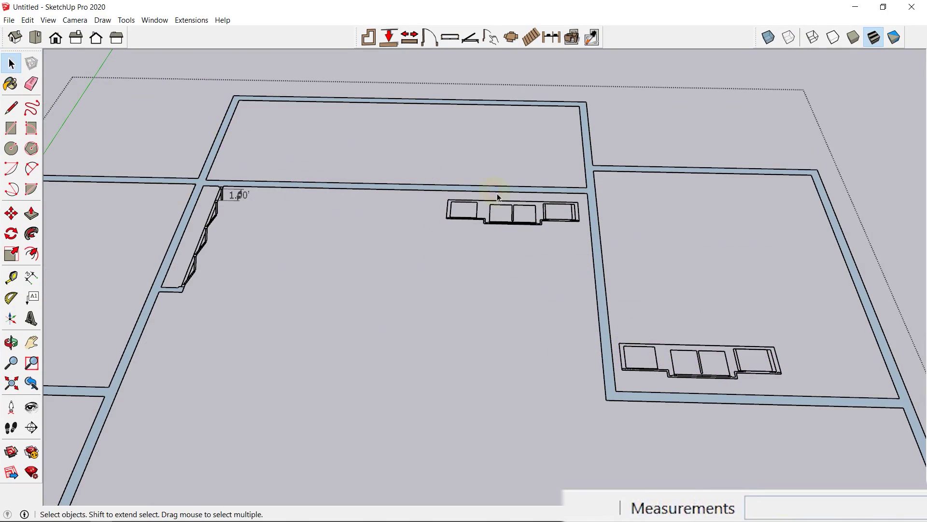
Rotate the large room's cupboard a quarter turn parallel to the dividing wall and move it onto the open floor.
left_click(547, 221)
scroll(545, 218, "up", 3)
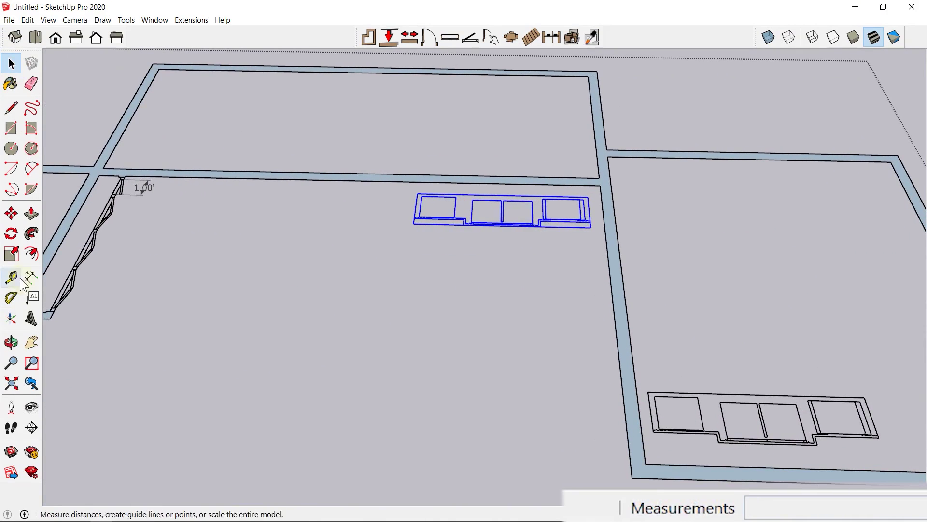
left_click(11, 213)
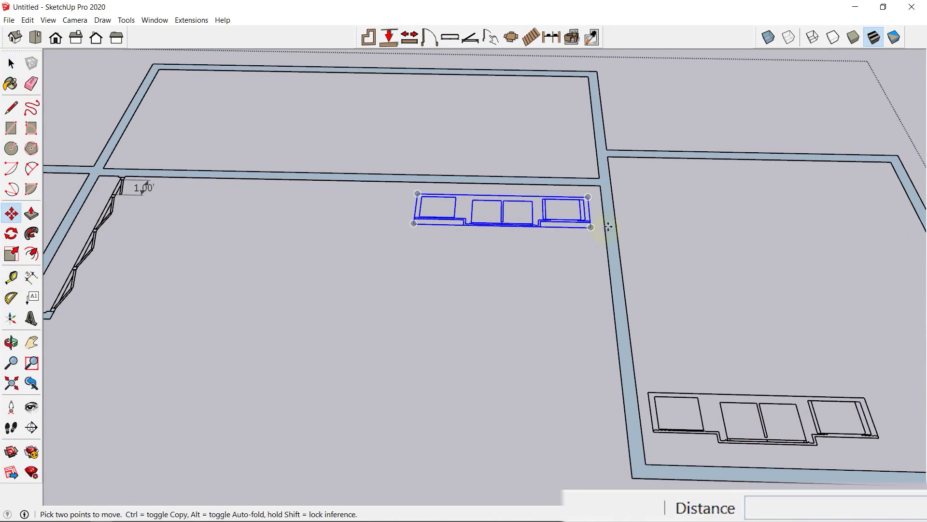
left_click(575, 212)
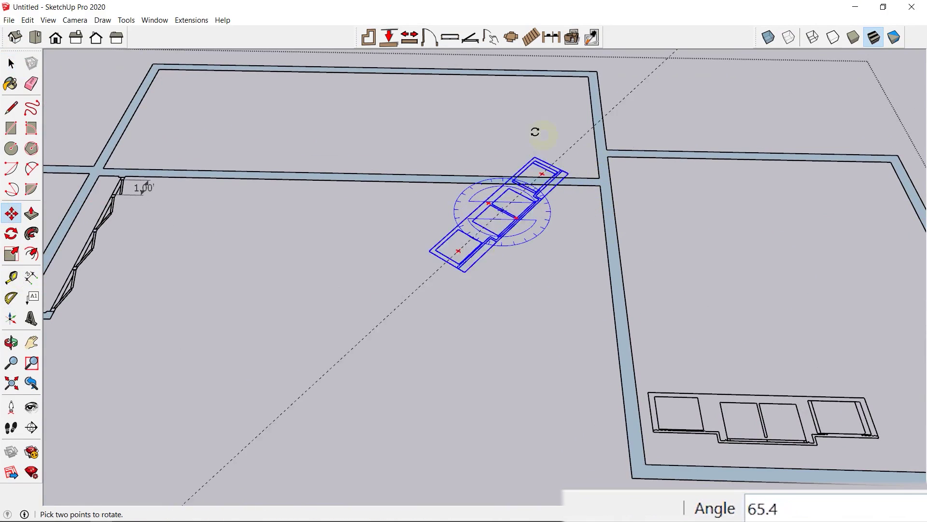
left_click(506, 116)
left_click(523, 153)
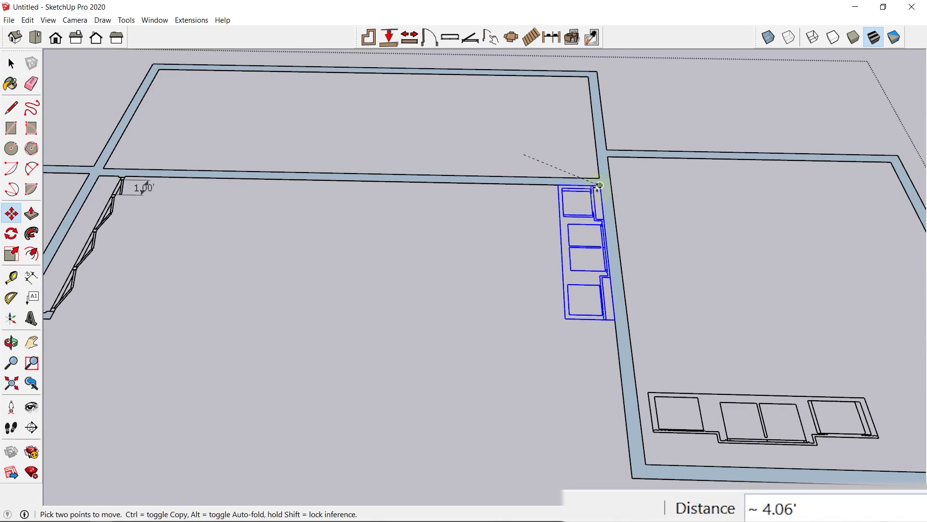
left_click(499, 220)
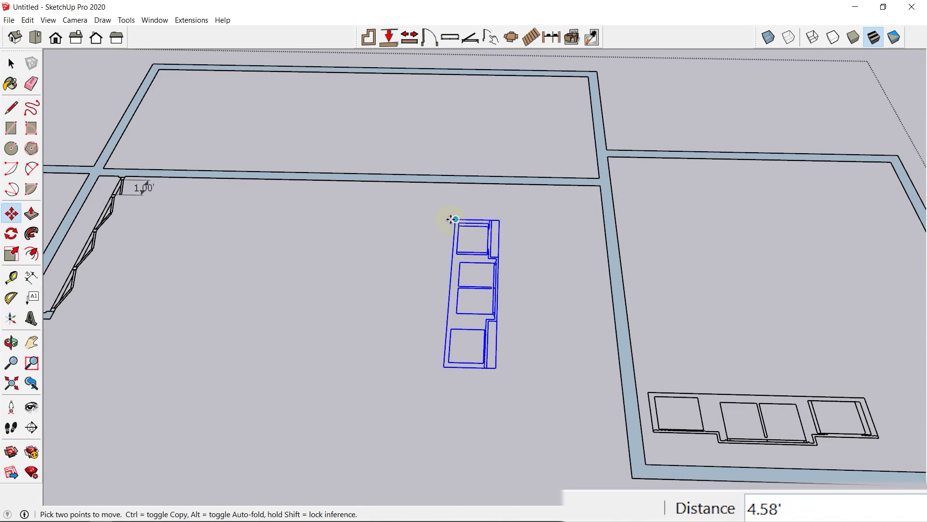
Rotate the cupboard so its back faces the dividing wall, and snap its back corner into the large room's inner corner.
left_click(477, 232)
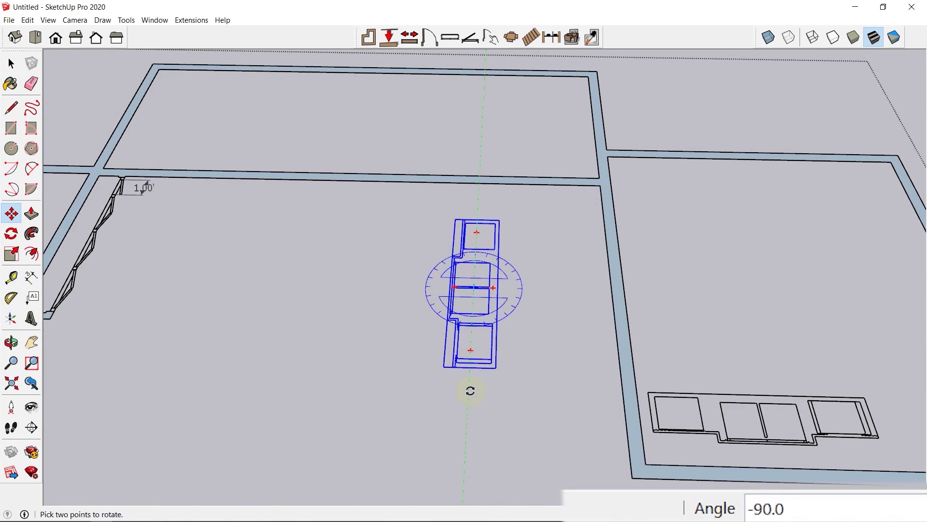
left_click(490, 384)
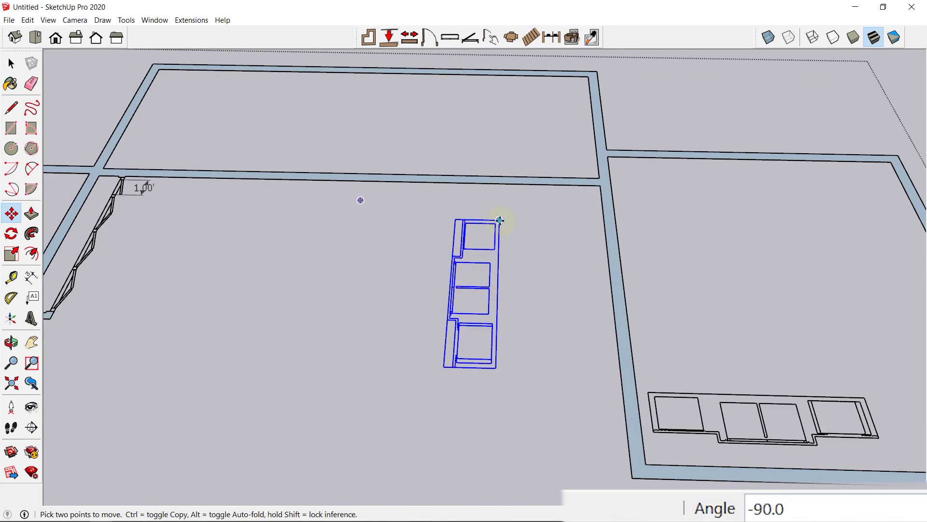
left_click(500, 220)
left_click(600, 185)
Scale up the large room's cupboard from the corner diagonally opposite its snapped wall corner.
key("s")
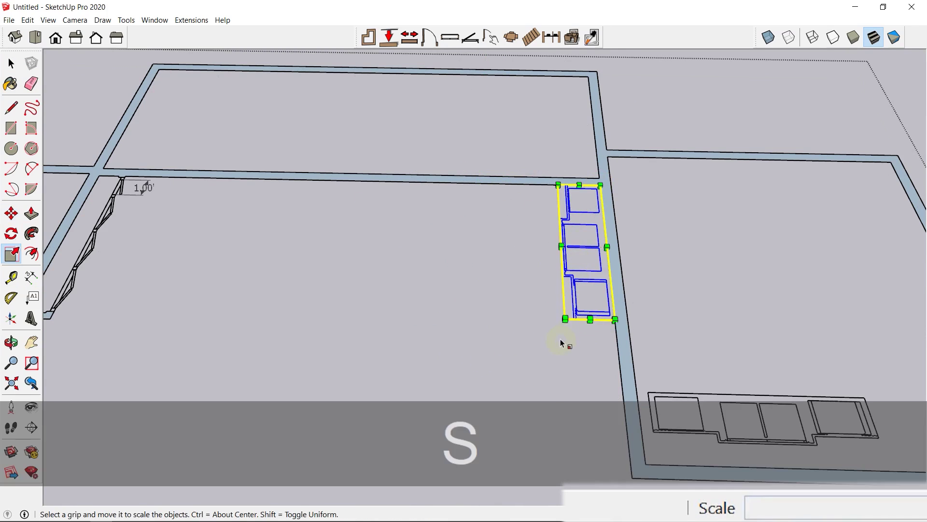
left_click_drag(565, 319, 548, 351)
key("space")
Rotate the adjoining room's cupboard half a turn and snap its back corner into the nearest corner of that room.
middle_click_drag(685, 285, 516, 239, "shift")
left_click(516, 239)
key("m")
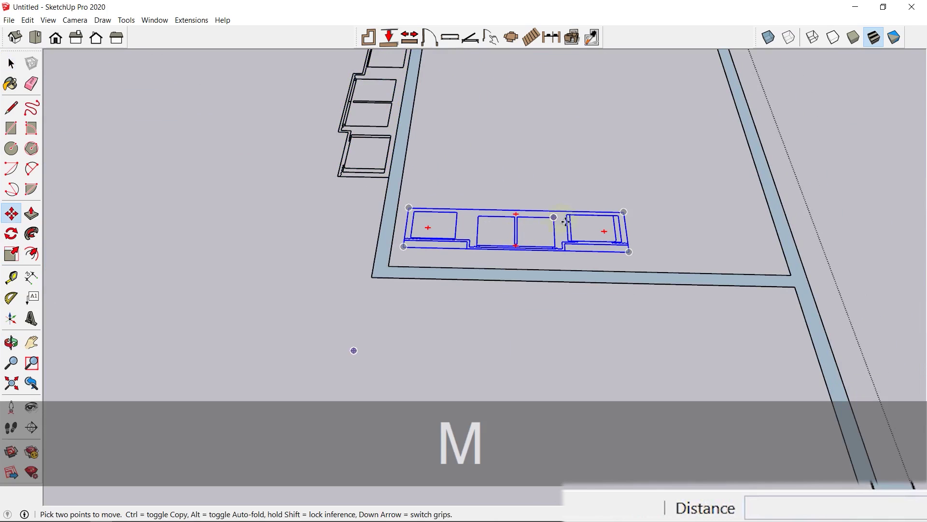
left_click(605, 232)
left_click(373, 227)
left_click(401, 246)
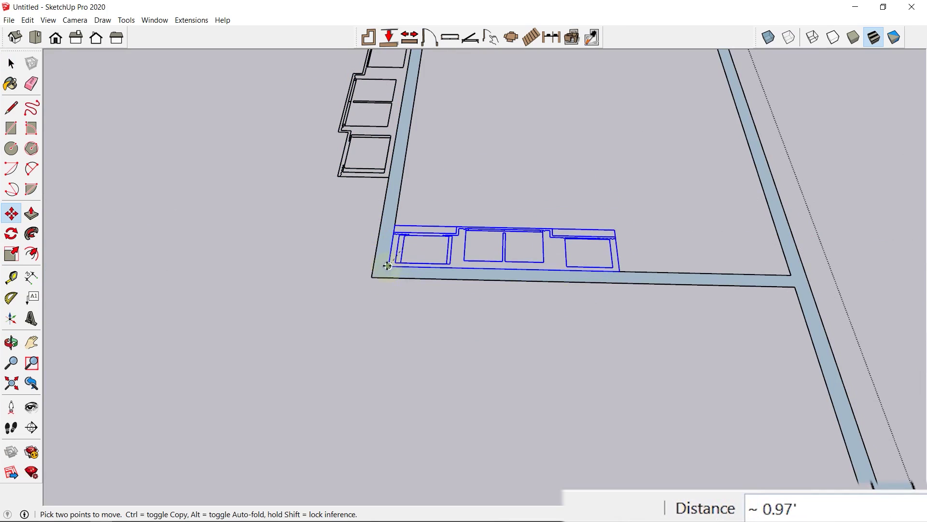
left_click(385, 265)
Load Dibac_IKEA+MANDAL+Bed+with+storage+boxes.skp from Downloads and place the bed in the adjoining room, headboard against the wall opposite the cupboard.
scroll(302, 234, "down", 3)
scroll(241, 223, "down", 1)
scroll(456, 163, "down", 1)
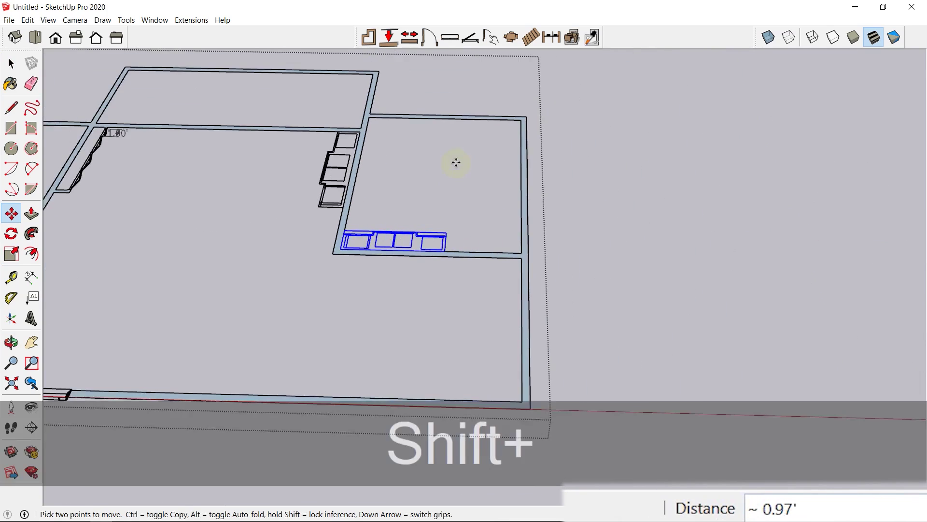
middle_click_drag(455, 163, 466, 259, "shift")
left_click(516, 40)
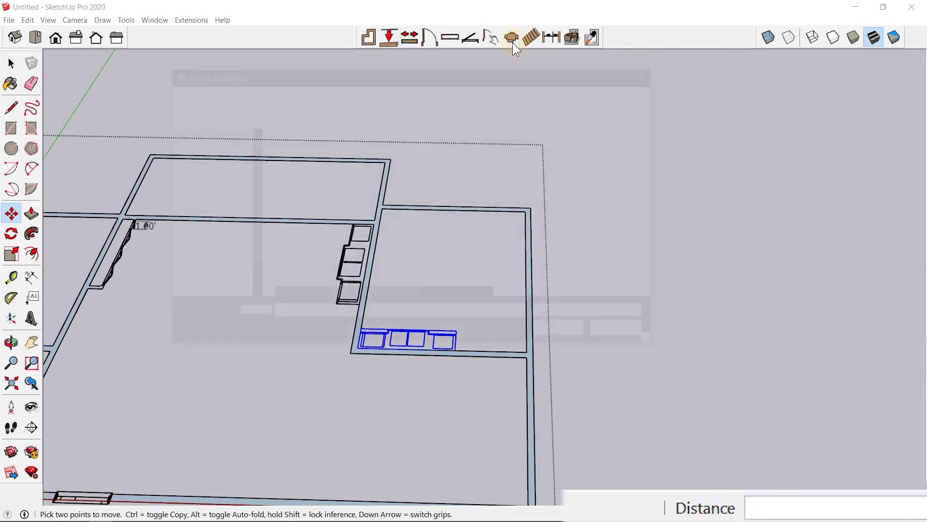
scroll(213, 215, "down", 1)
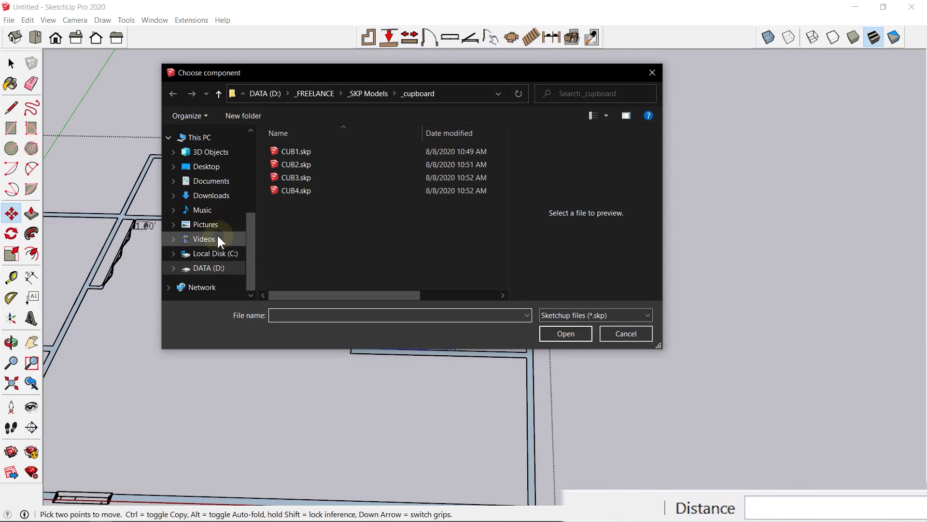
left_click(217, 195)
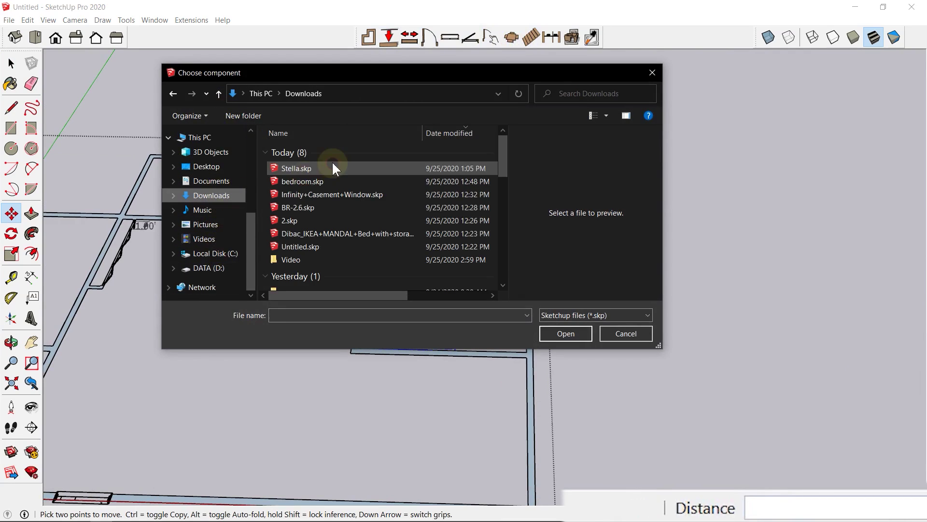
left_click(289, 194)
left_click(298, 209)
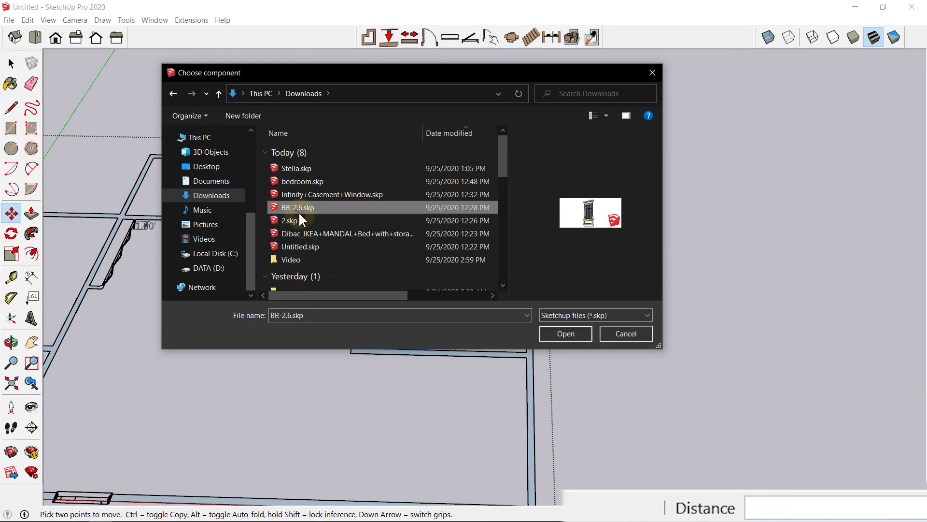
left_click(293, 220)
left_click(295, 232)
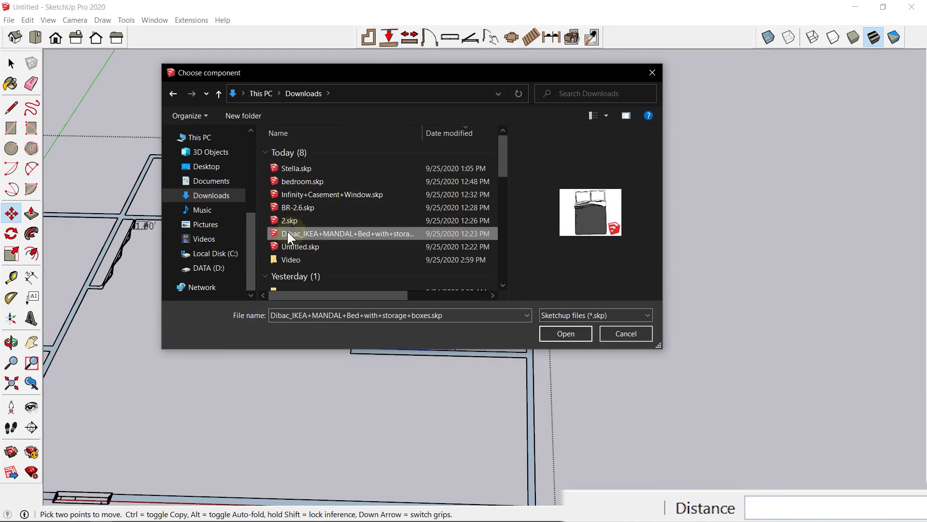
double_click(286, 232)
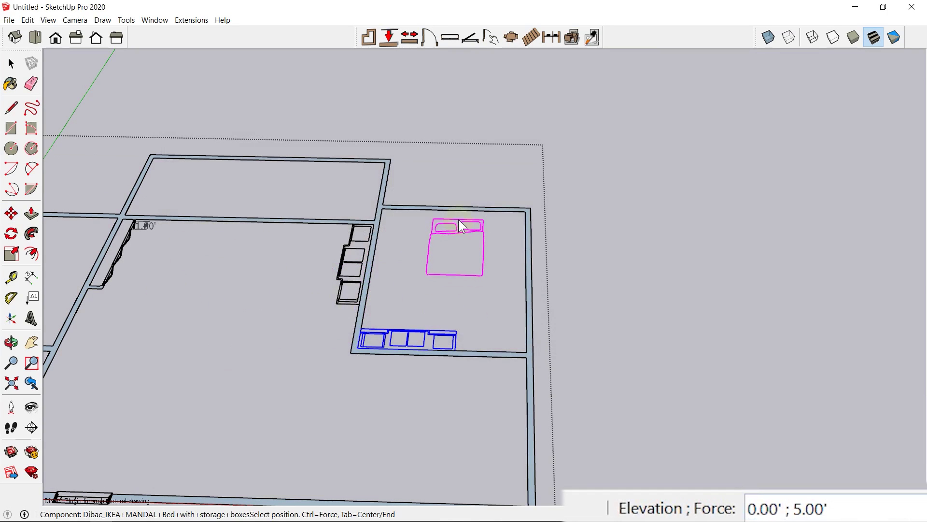
left_click(461, 213)
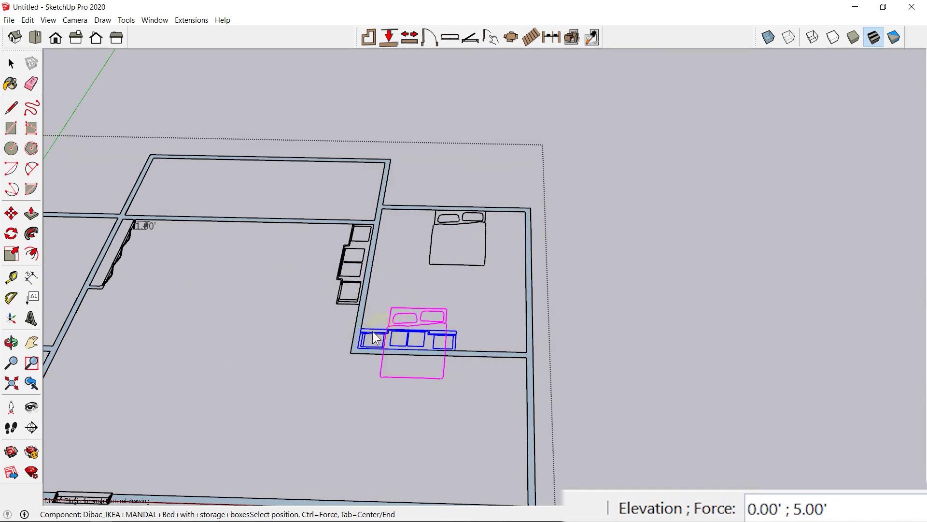
Place another bed in the large room, headboard against the far wall between the wardrobe and the cupboard.
left_click(243, 223)
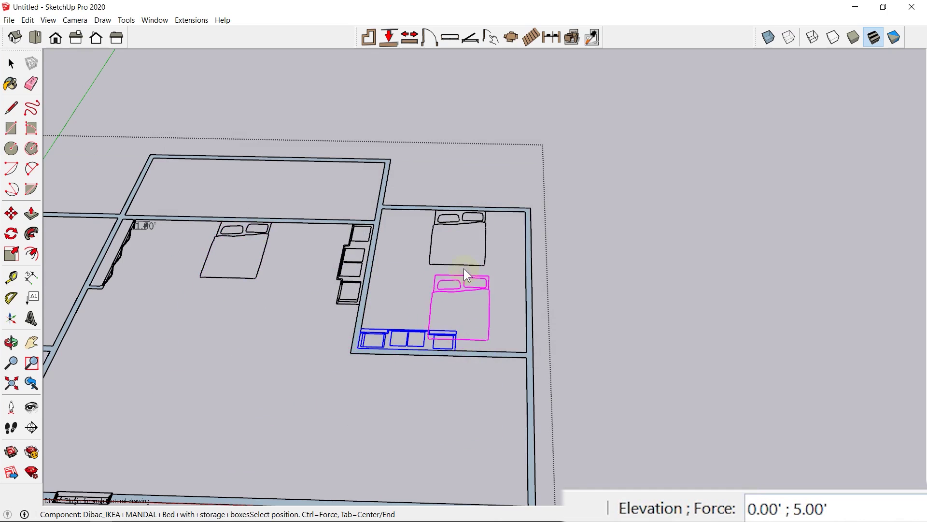
scroll(463, 232, "up", 1)
scroll(463, 232, "up", 1)
left_click(461, 229)
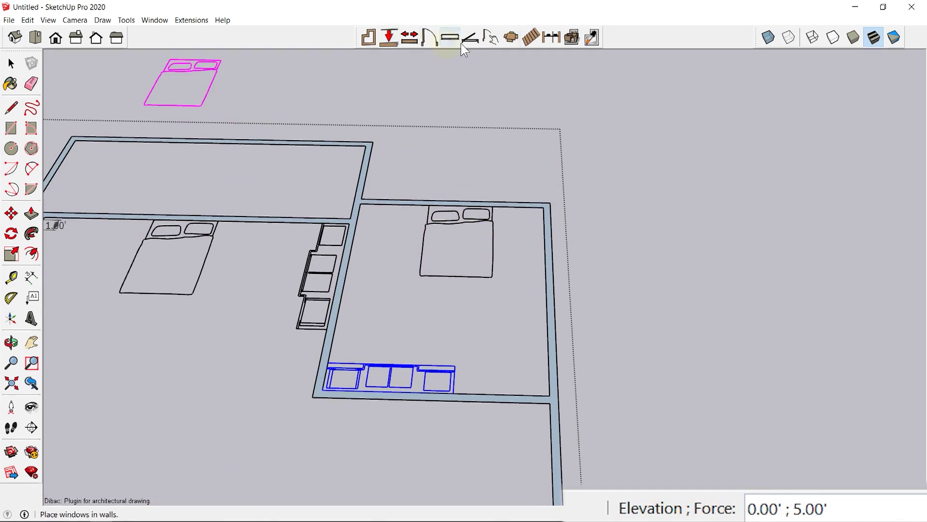
Load the component 2.skp from Downloads and place the three-seat sofa outside the plan, beyond the adjoining bedroom.
left_click(511, 39)
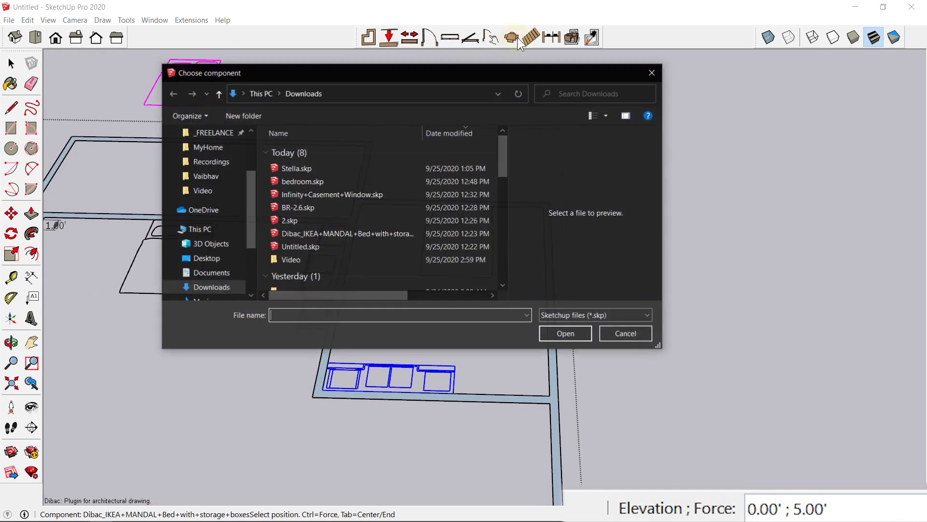
left_click(312, 221)
double_click(305, 221)
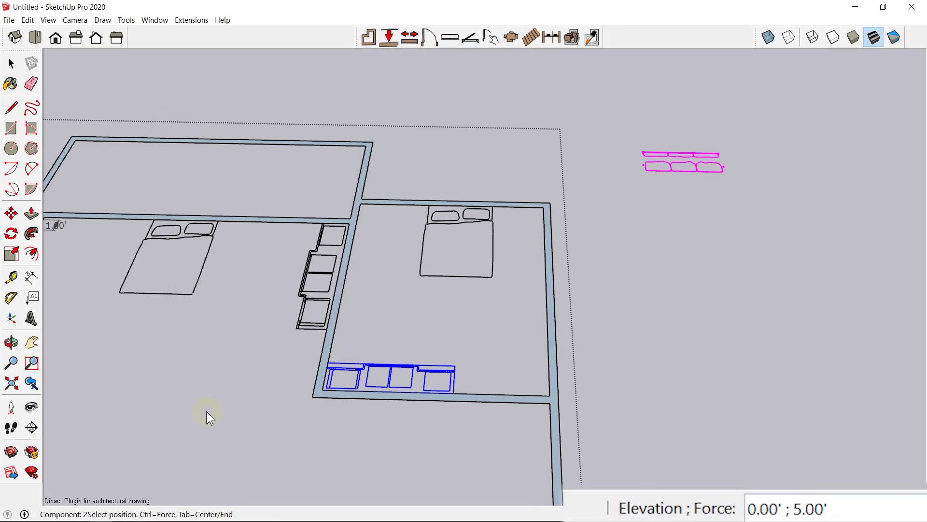
left_click(801, 156)
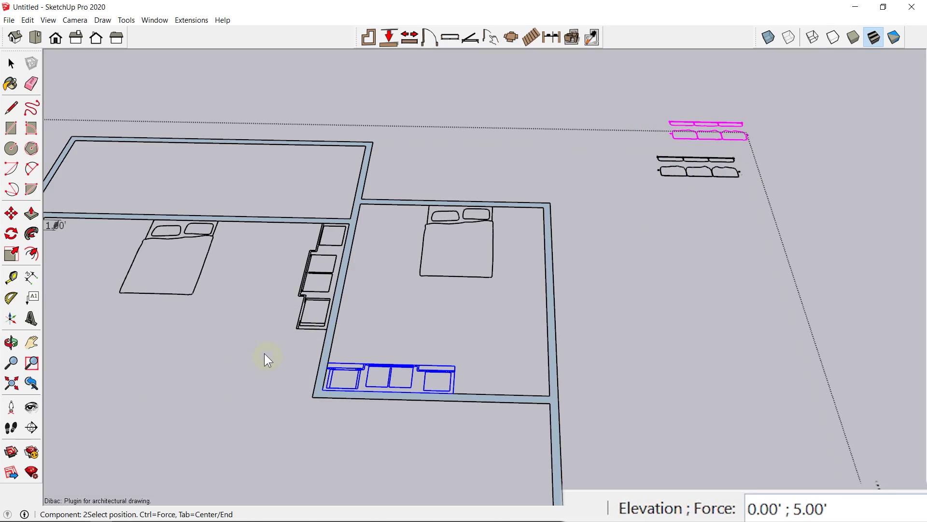
key("Escape")
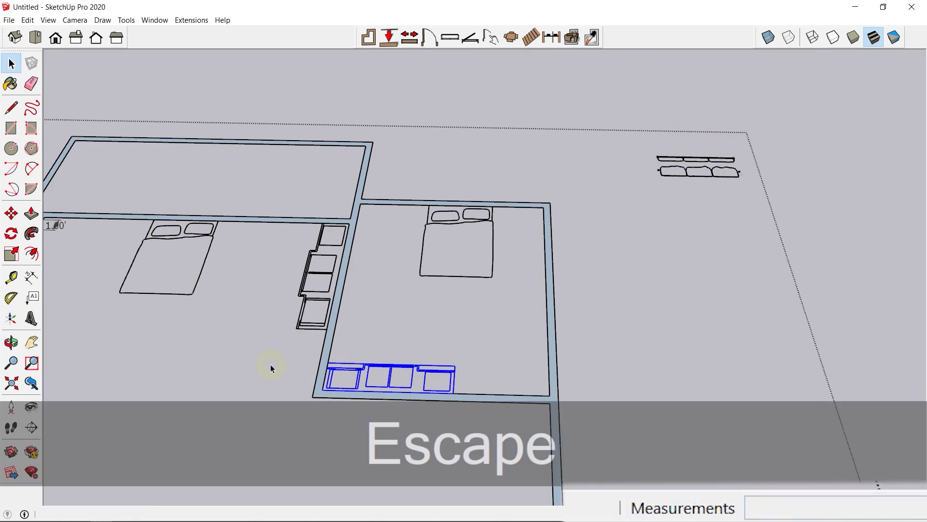
Move the sofa from outside the plan into the large room, on the open floor near the wardrobe.
left_click(715, 179)
key("m")
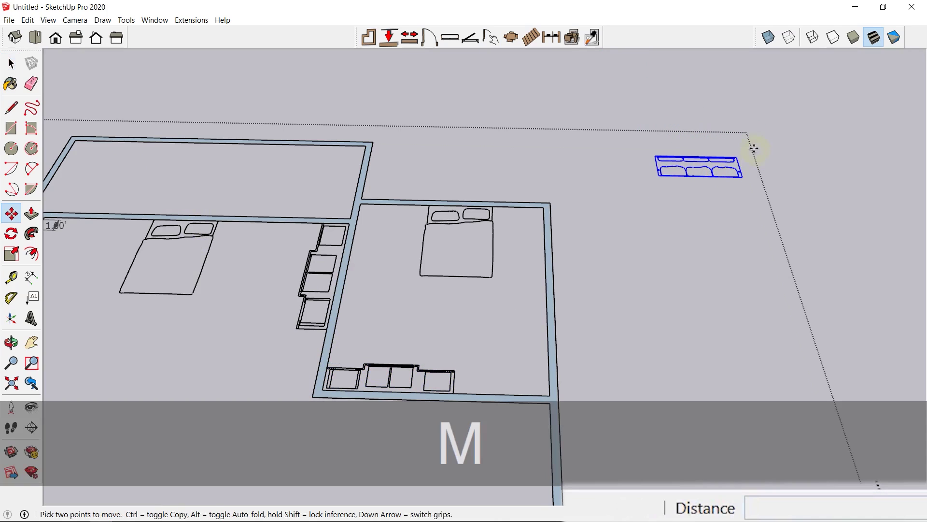
left_click(737, 155)
left_click(259, 375)
middle_click_drag(346, 345, 690, 274, "shift")
left_click(509, 330)
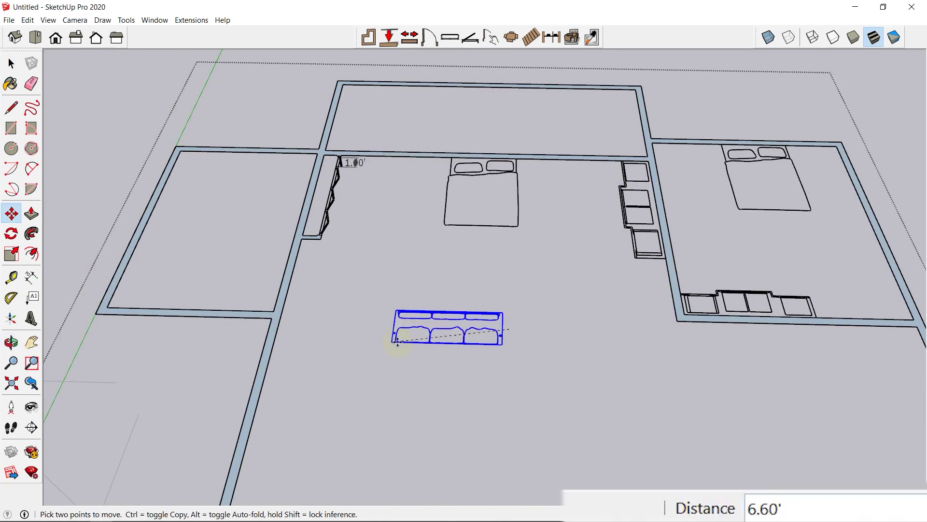
left_click(343, 276)
Rotate the sofa about 86° so its seats face the wardrobe side, and scale it up to about 1.90 from one corner.
left_click(443, 264)
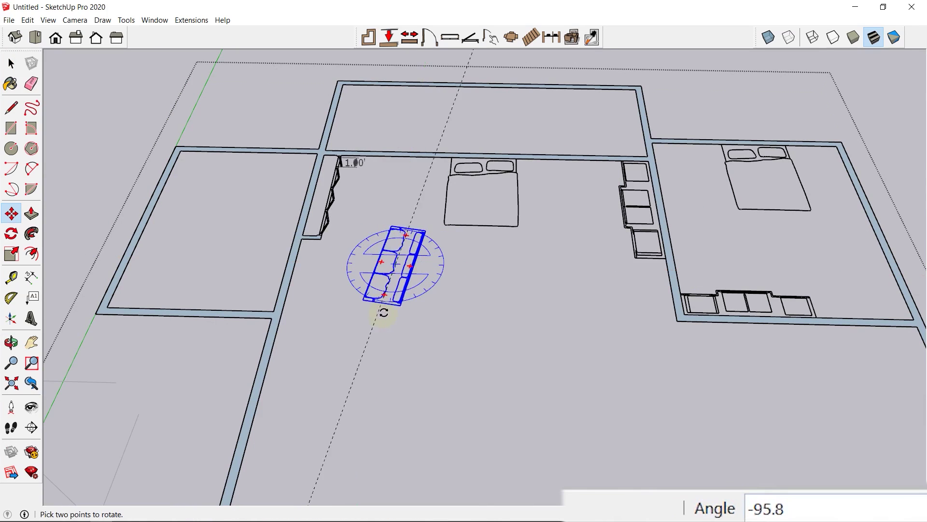
left_click(393, 312)
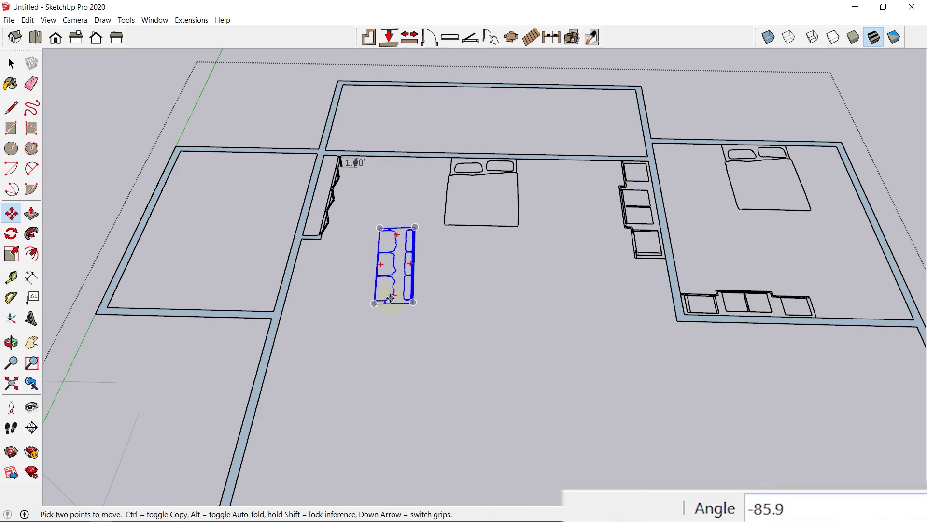
key("s")
left_click(412, 304)
left_click(448, 383)
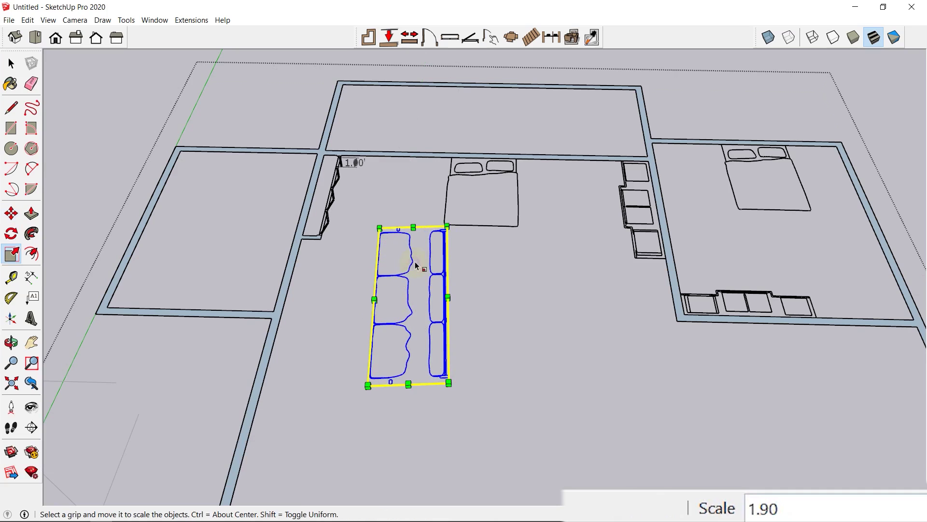
scroll(547, 229, "down", 5)
key("space")
scroll(560, 210, "down", 2)
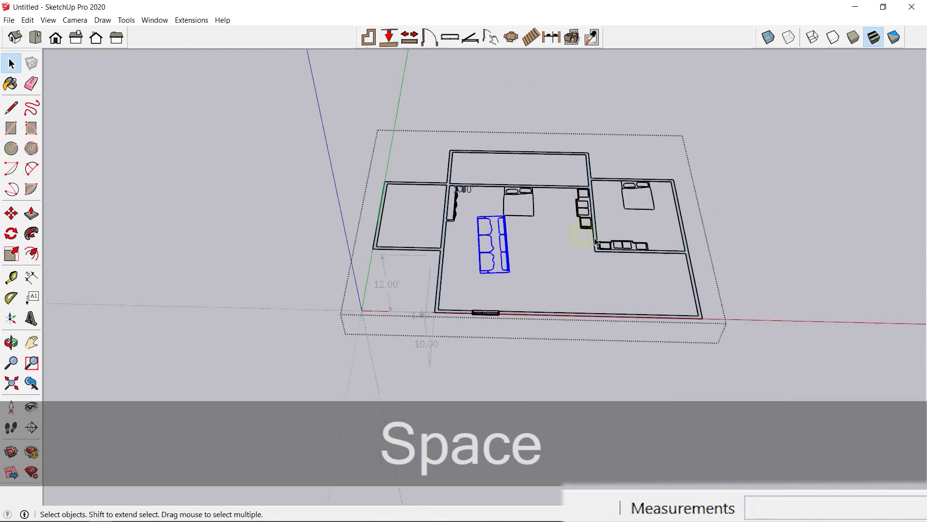
left_click(750, 205)
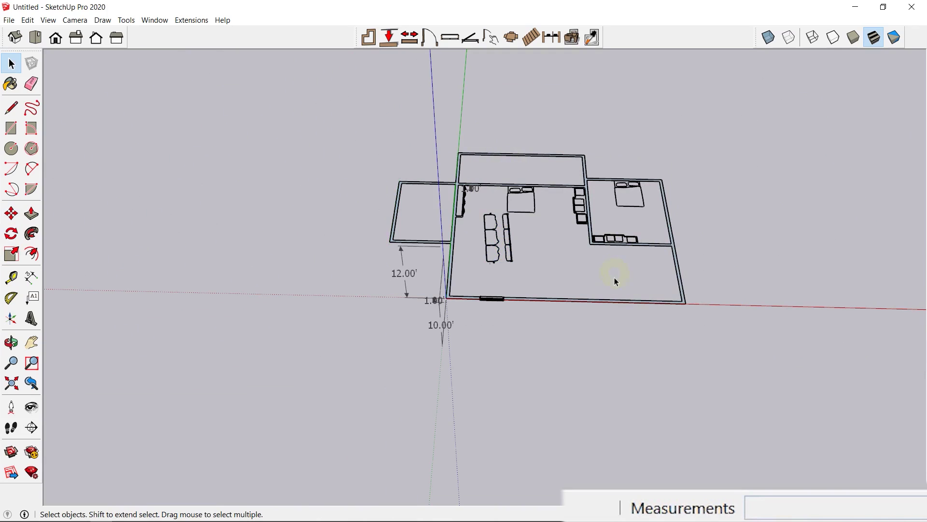
Select the whole furnished floor plan and convert it from 2D to 3D.
left_click(607, 302)
scroll(606, 302, "up", 3)
scroll(606, 302, "down", 4)
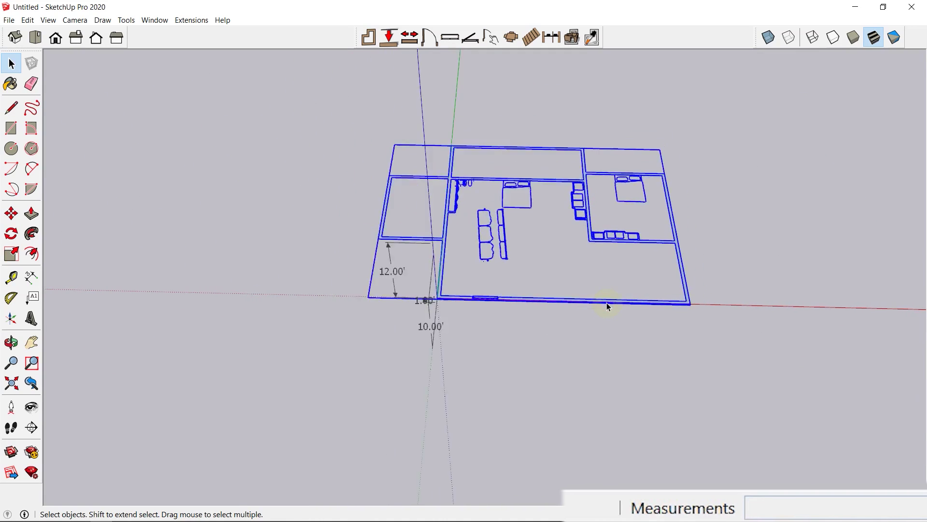
left_click(588, 324)
left_click(586, 301)
middle_click_drag(564, 306, 571, 248)
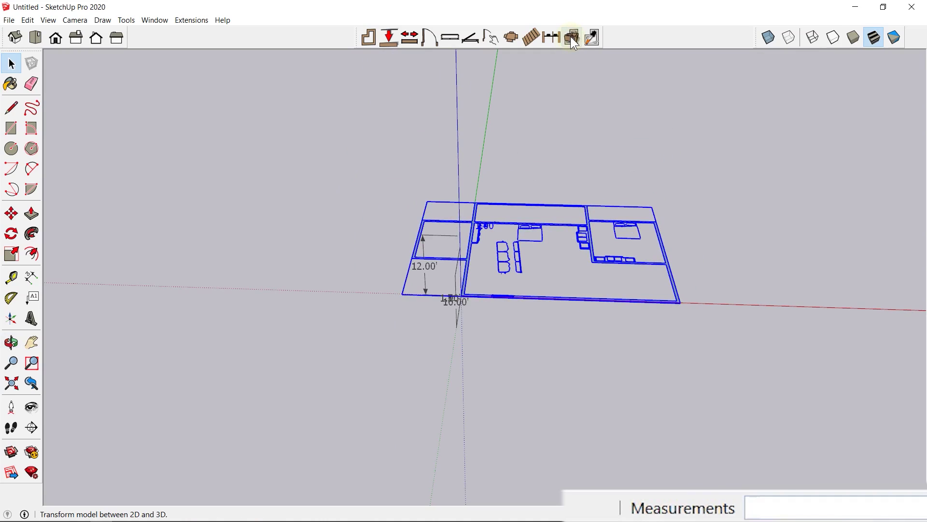
left_click(571, 36)
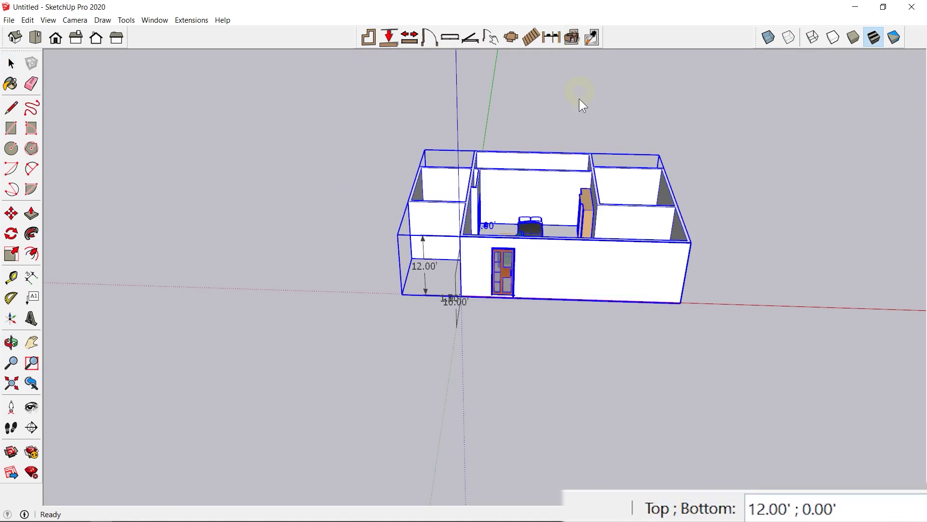
Examine the furnished 3D rooms and front door from several angles, and convert the model back to the 2D plan.
scroll(554, 202, "up", 10)
middle_click_drag(500, 293, 333, 324)
scroll(587, 306, "up", 2)
middle_click_drag(593, 301, 526, 258)
scroll(526, 258, "down", 5)
middle_click_drag(489, 329, 441, 300)
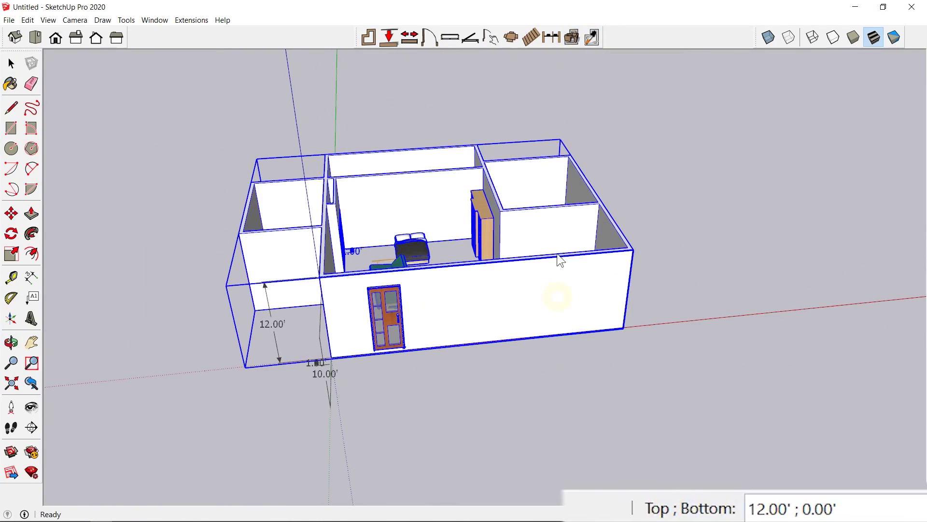
left_click(573, 35)
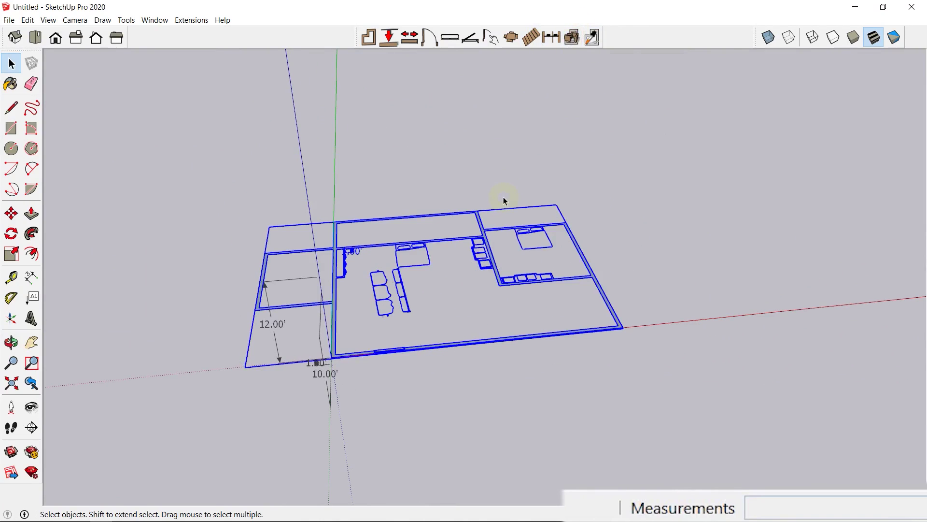
scroll(503, 199, "up", 3)
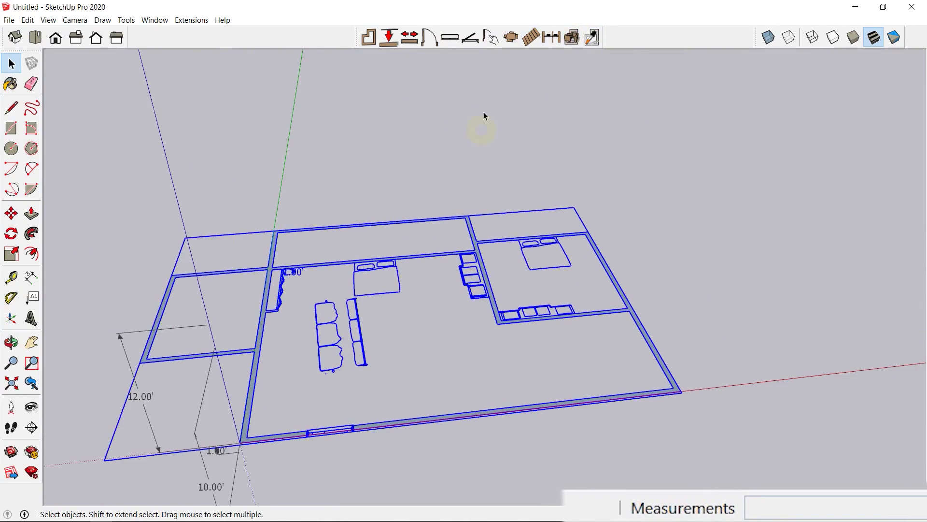
Set up a stair with width 3.00', height 10.00', going 1.00' and rise 1.00', accepting the offered slope.
left_click(530, 38)
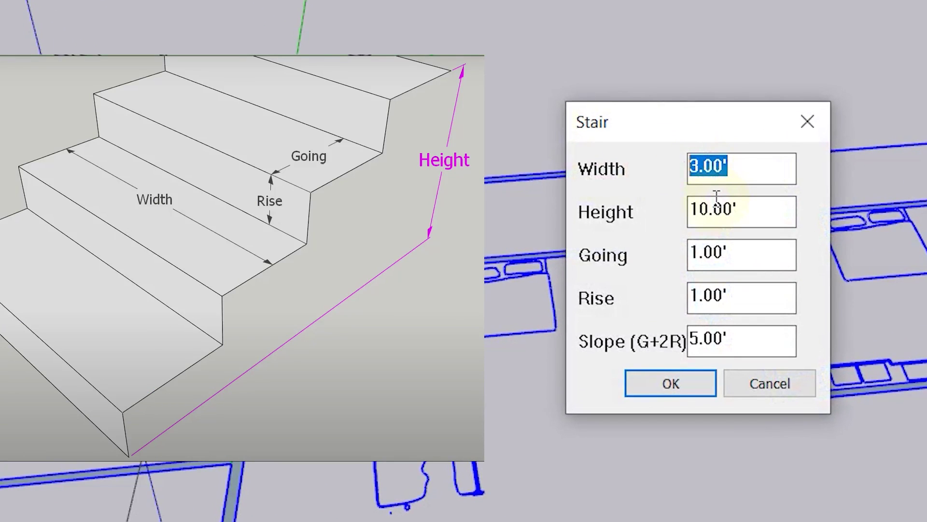
left_click(748, 213)
double_click(743, 213)
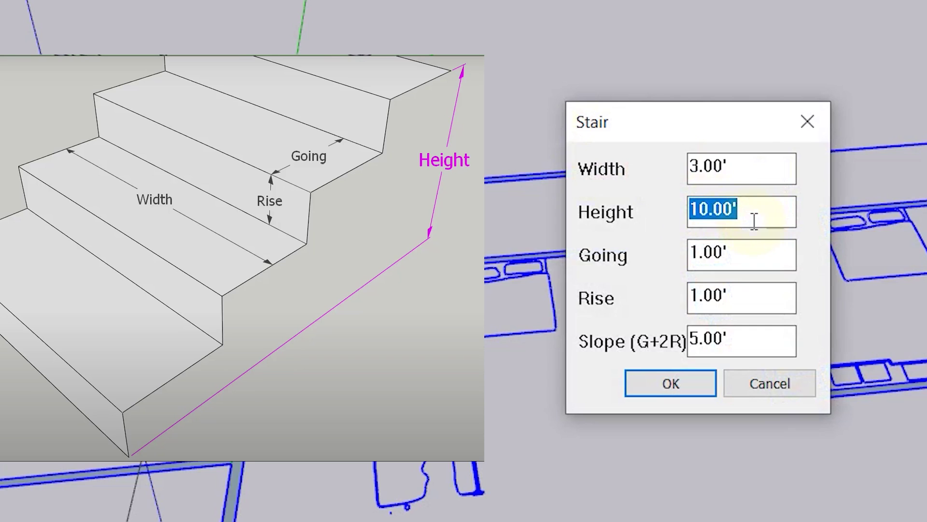
double_click(695, 252)
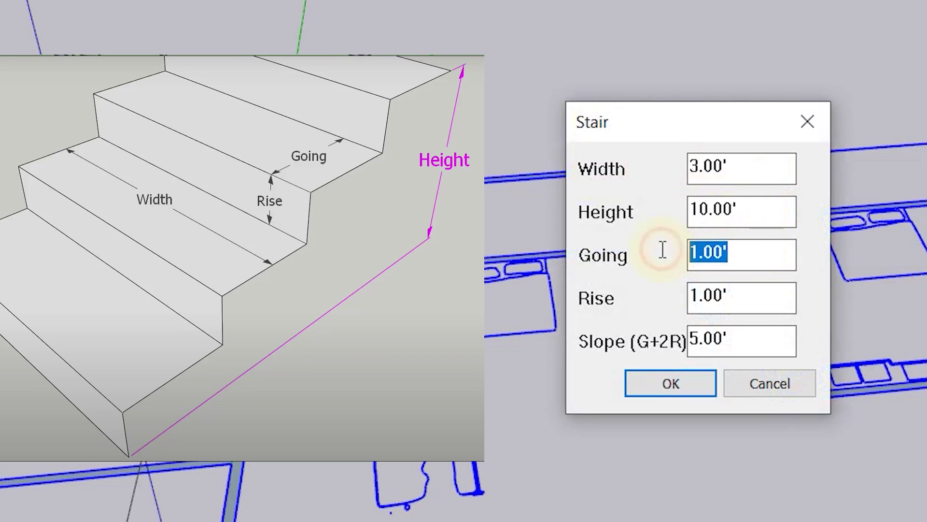
double_click(692, 293)
double_click(747, 343)
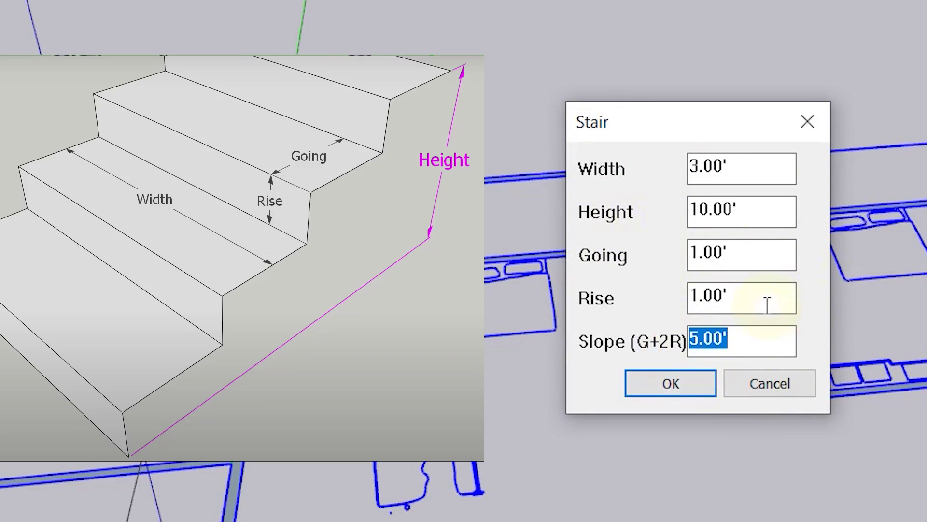
double_click(773, 166)
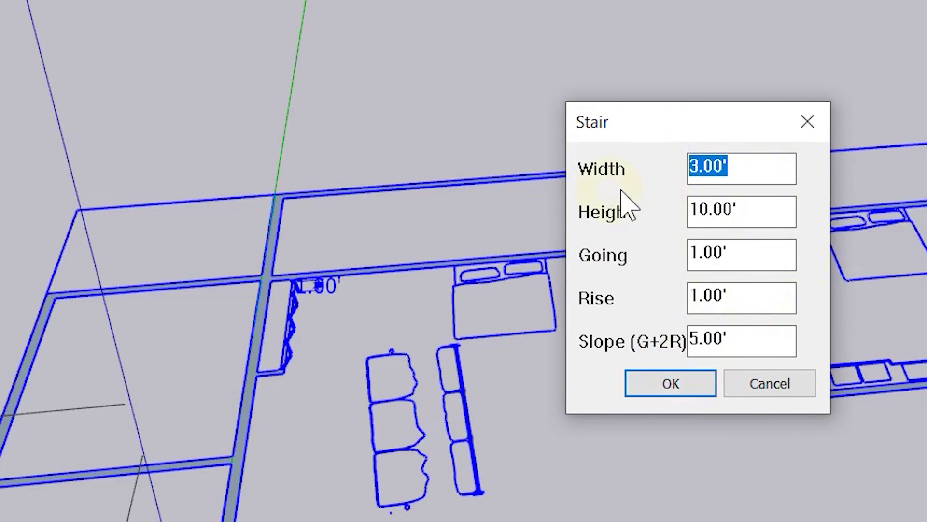
left_click(664, 388)
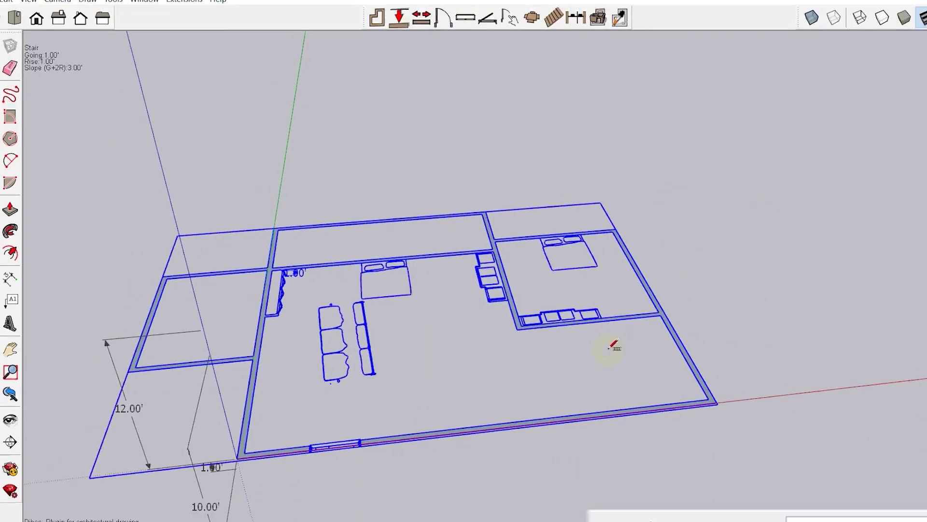
Draw the first straight stair flight, about 16 steps long, along the red axis on the empty ground in front of the plan.
middle_click_drag(675, 376, 511, 155, "shift")
left_click(377, 287)
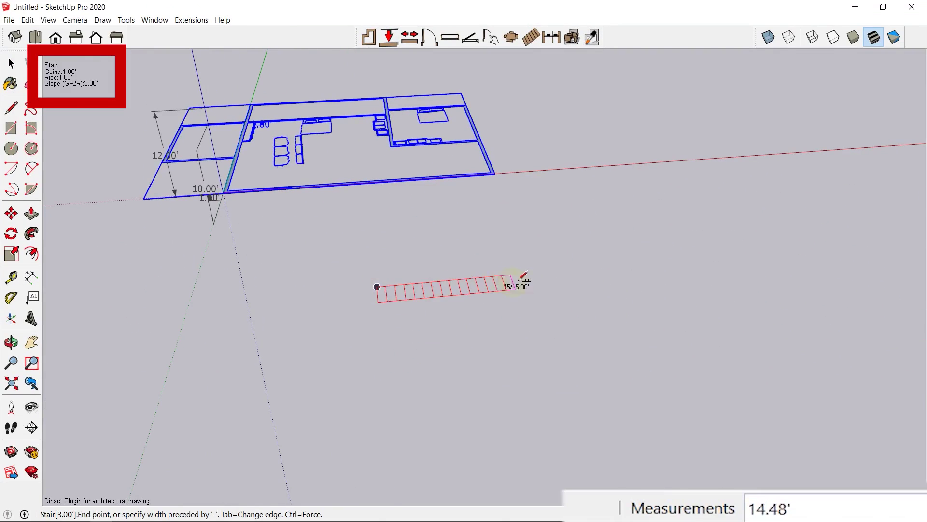
scroll(438, 284, "up", 6)
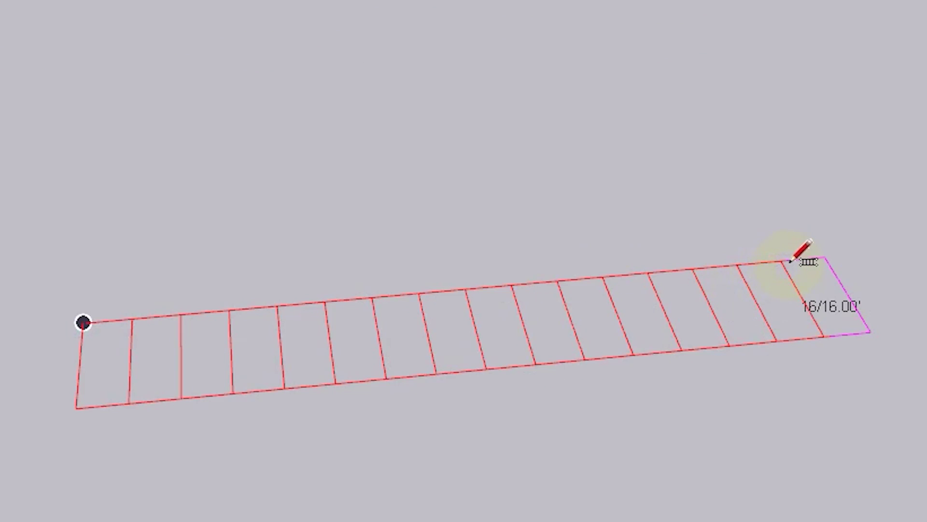
left_click(793, 260)
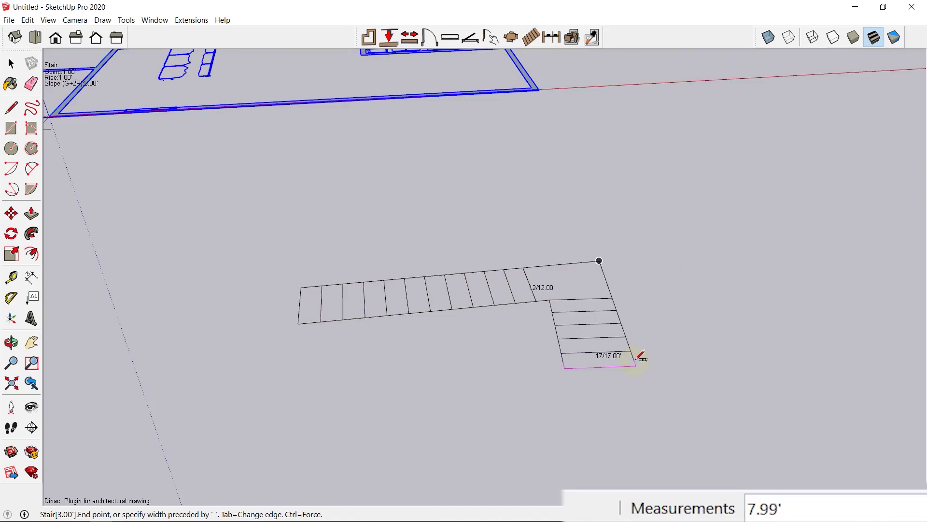
Switch the stair's reference to its inner edge and finish a U shape with about 4 connecting steps and a parallel return flight of about 12.
key("Tab")
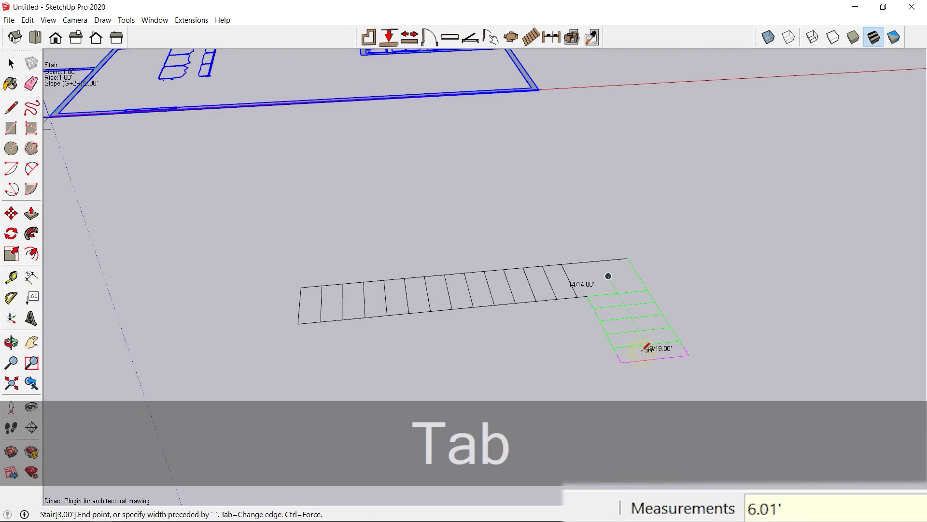
key("Tab")
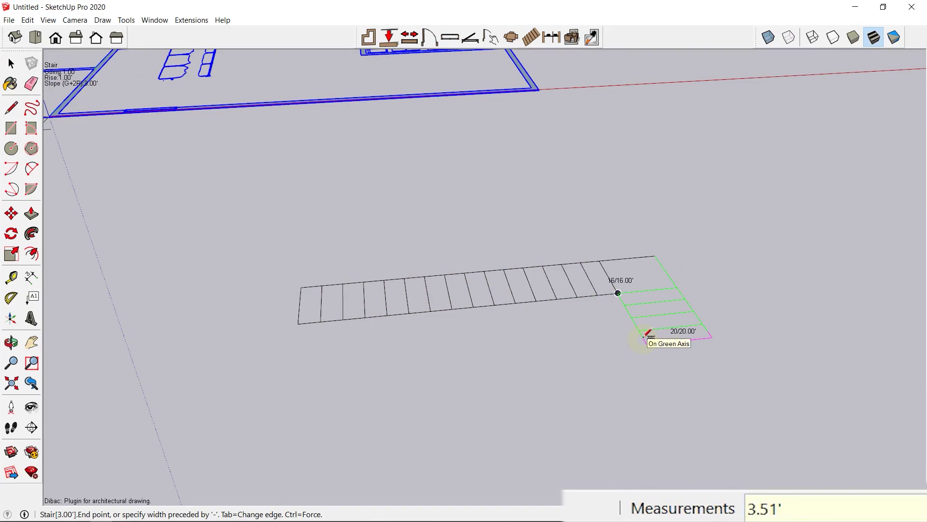
left_click(640, 331)
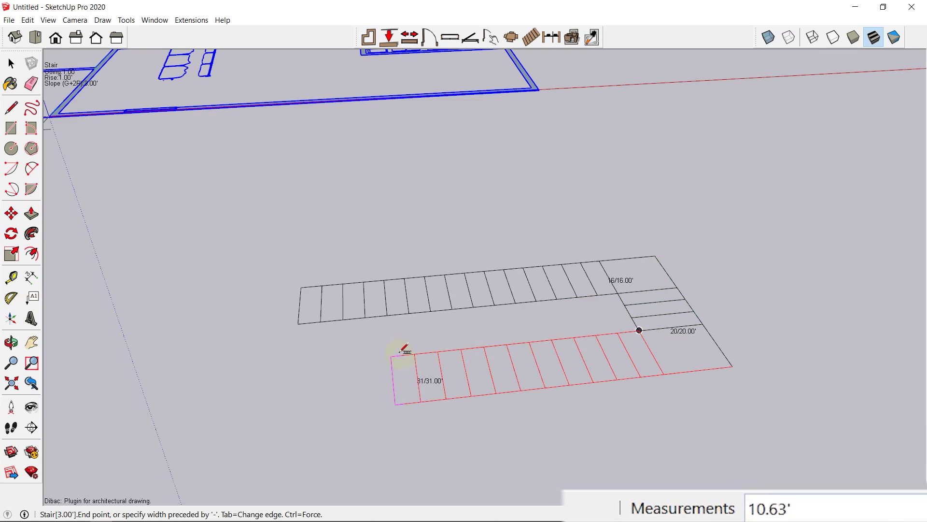
left_click(414, 353)
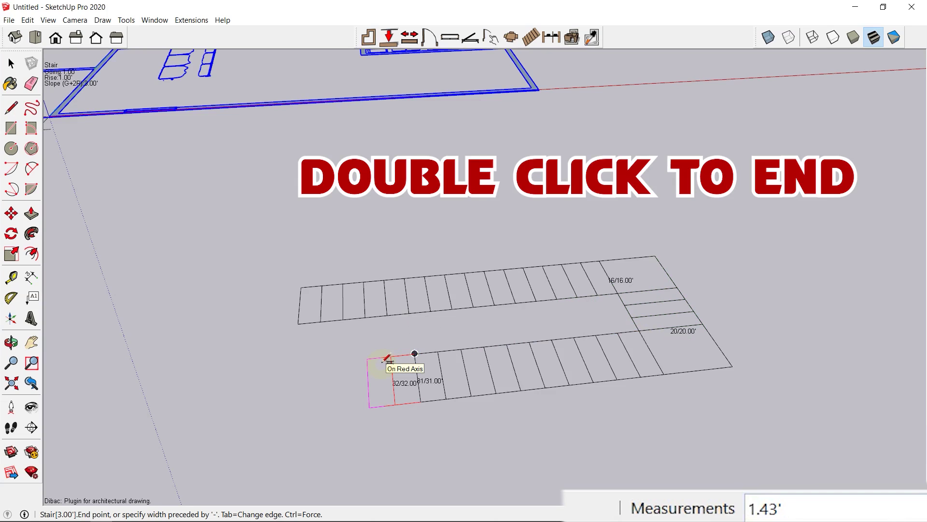
double_click(383, 368)
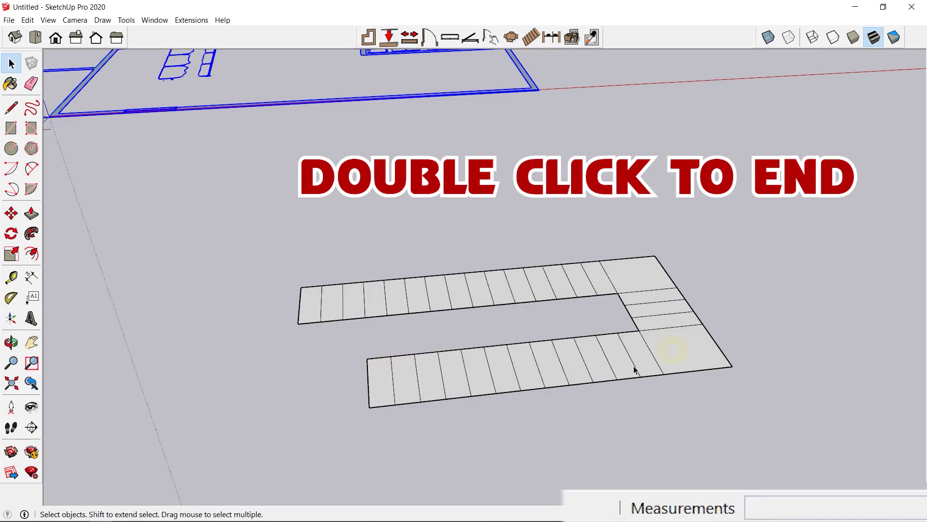
Select the U-shaped stair alone and convert it from 2D to 3D.
scroll(667, 265, "down", 3)
key("space")
left_click(659, 298)
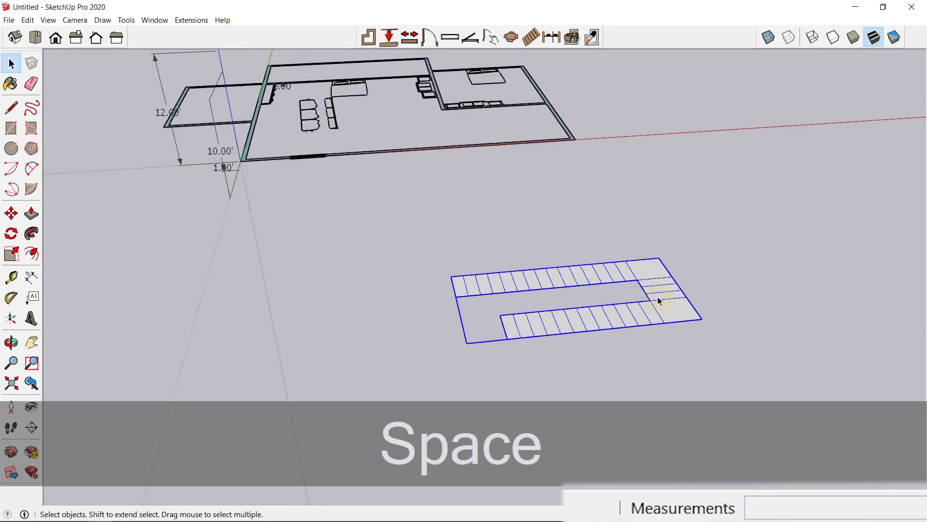
left_click(572, 38)
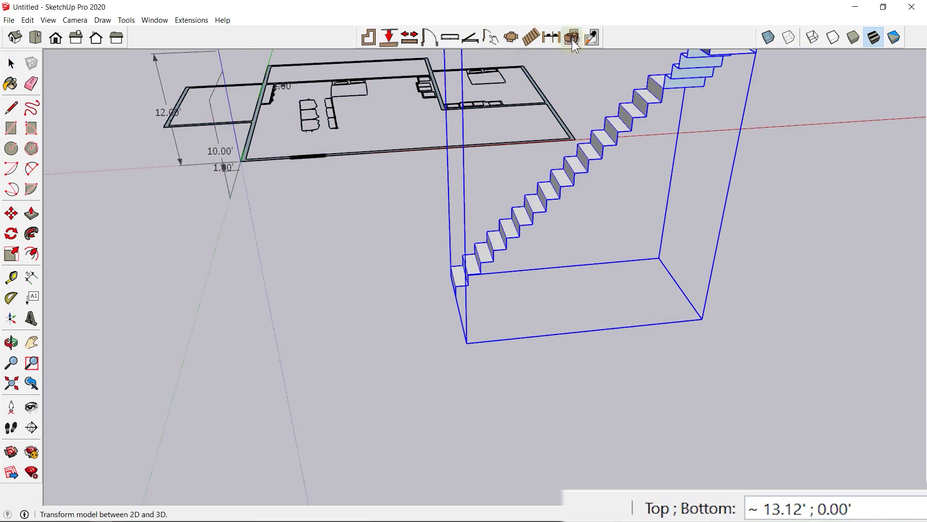
Measure the 3D stair's total height from its lowest step to its highest step without placing the dimension.
middle_click_drag(612, 157, 574, 249)
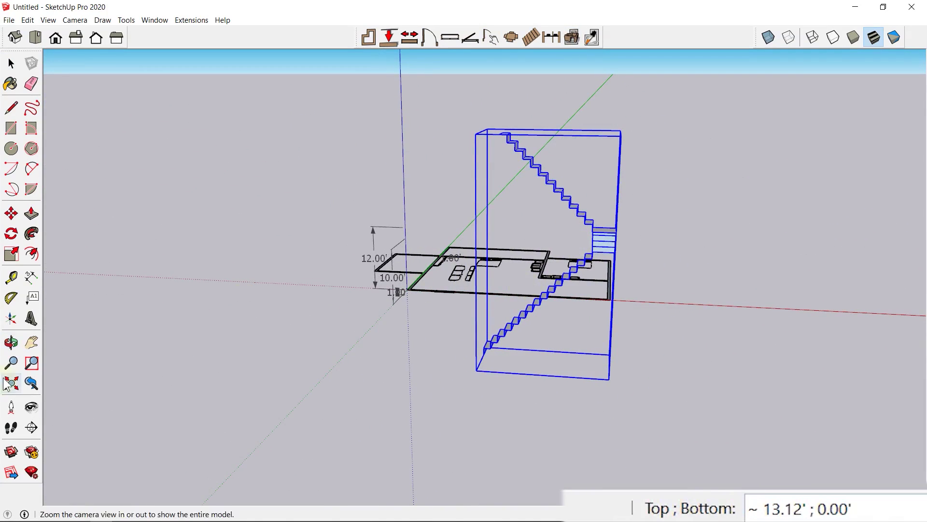
left_click(31, 279)
left_click(453, 348)
left_click(483, 354)
left_click(500, 134)
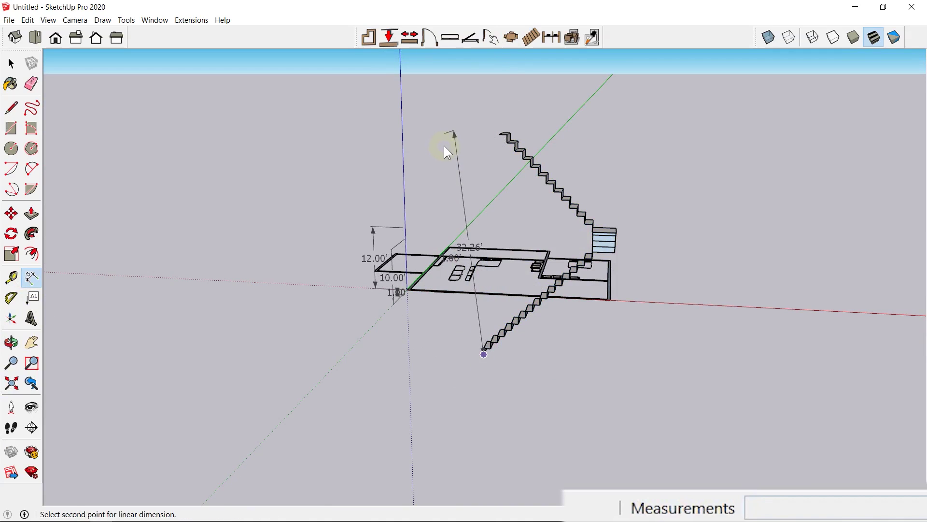
key("Escape")
Delete the converted U-shaped stair beside the floor plan.
middle_click_drag(535, 304, 637, 218)
key("space")
left_click(676, 207)
scroll(701, 250, "down", 2)
key("Delete")
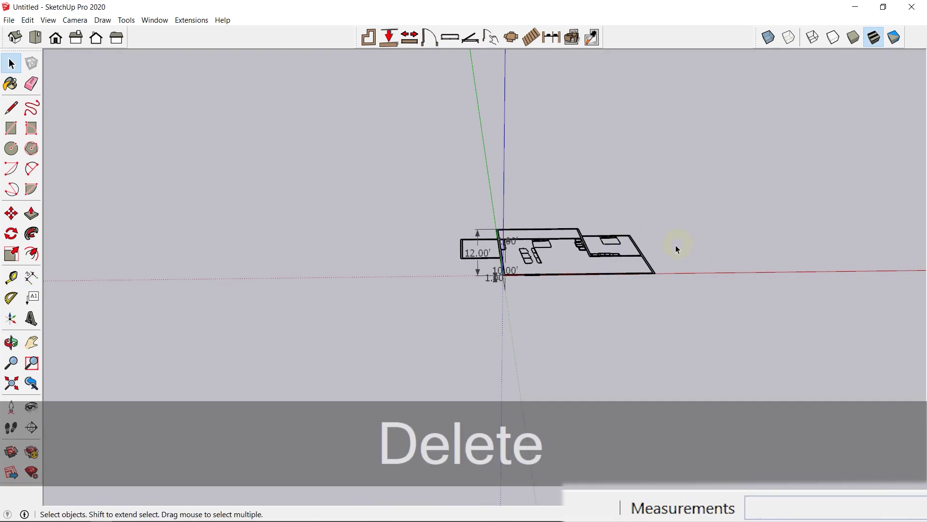
Draw a narrow rectangle of about 1.00' by 9.24' on the empty ground in front of the plan.
scroll(674, 248, "up", 2)
middle_click_drag(658, 266, 592, 43, "shift")
middle_click_drag(522, 220, 553, 280)
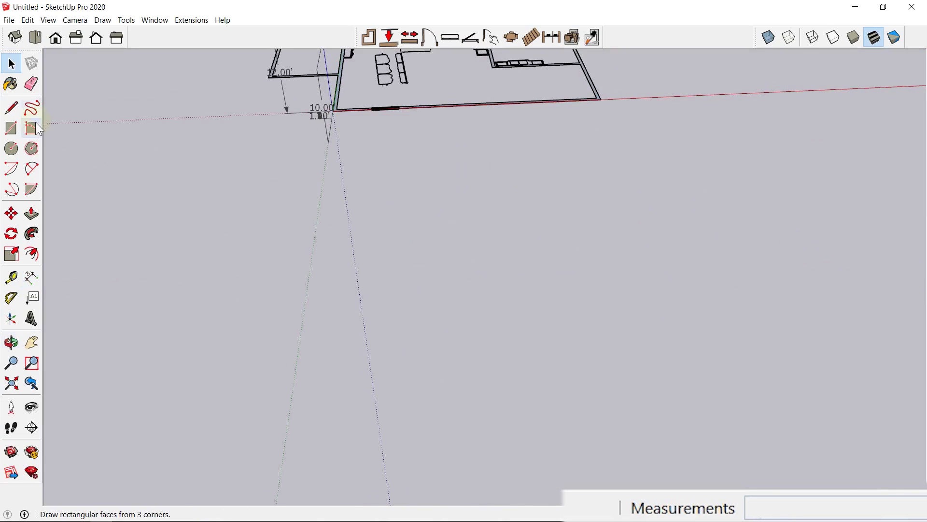
left_click(12, 128)
left_click(435, 238)
left_click(449, 281)
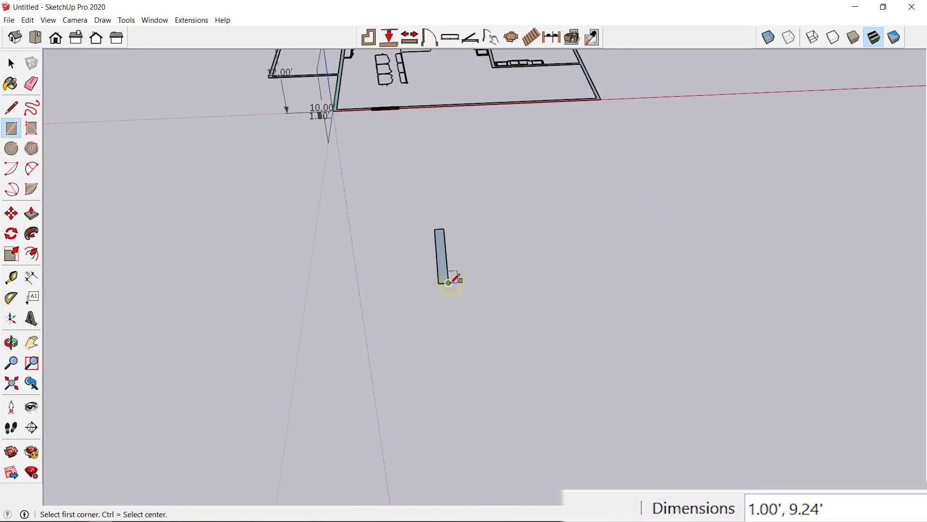
Copy the rectangle 1.00' sideways so the two share an edge, and multiply the copy 9x into a row of treads.
scroll(453, 279, "up", 3)
key("m")
key("space")
left_click_drag(383, 147, 483, 309)
key("m")
left_click(432, 286)
key("ctrl")
left_click(447, 286)
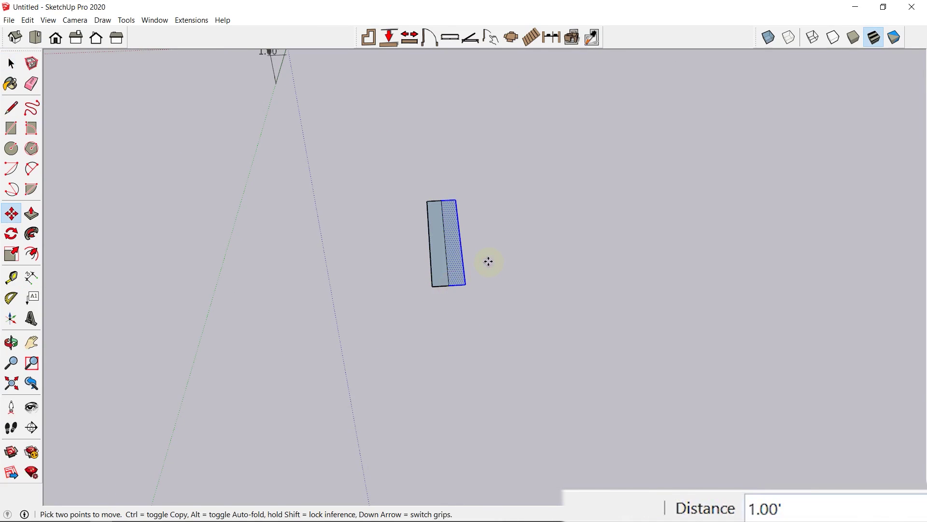
key("ctrl")
type("9x")
key("Return")
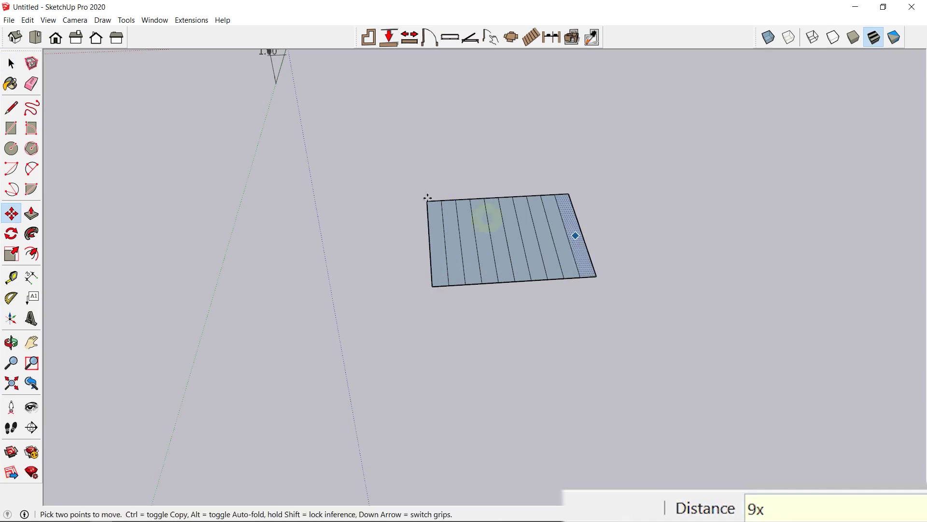
Split the treads along their middle with a line and add a full-depth landing rectangle at the end of the row.
key("l")
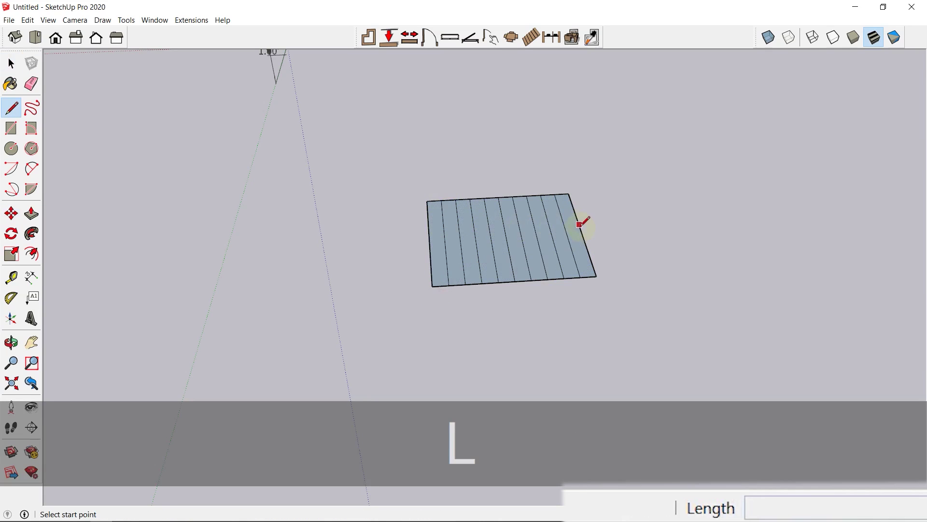
left_click(582, 231)
middle_click_drag(590, 208, 621, 245)
key("r")
left_click(577, 190)
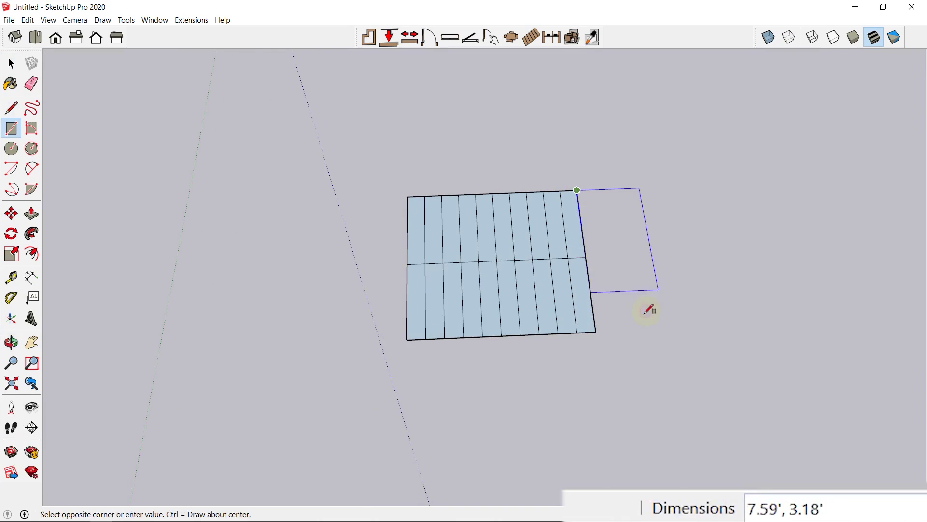
left_click(639, 330)
scroll(684, 208, "down", 3)
key("r")
Copy the complete stair outline about 31.74' along the red axis.
middle_click_drag(699, 239, 492, 178, "shift")
scroll(330, 181, "up", 3)
scroll(441, 207, "down", 3)
middle_click_drag(440, 207, 349, 208, "shift")
key("space")
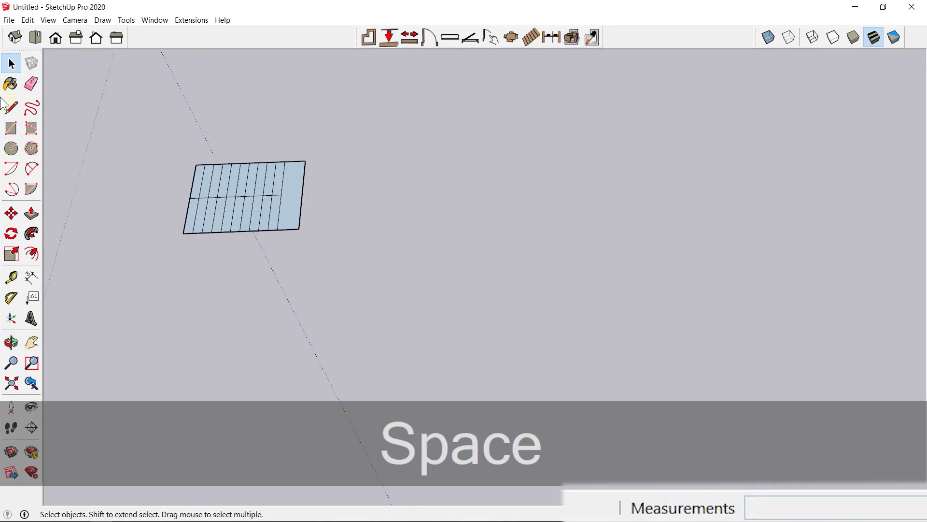
left_click_drag(159, 124, 328, 285)
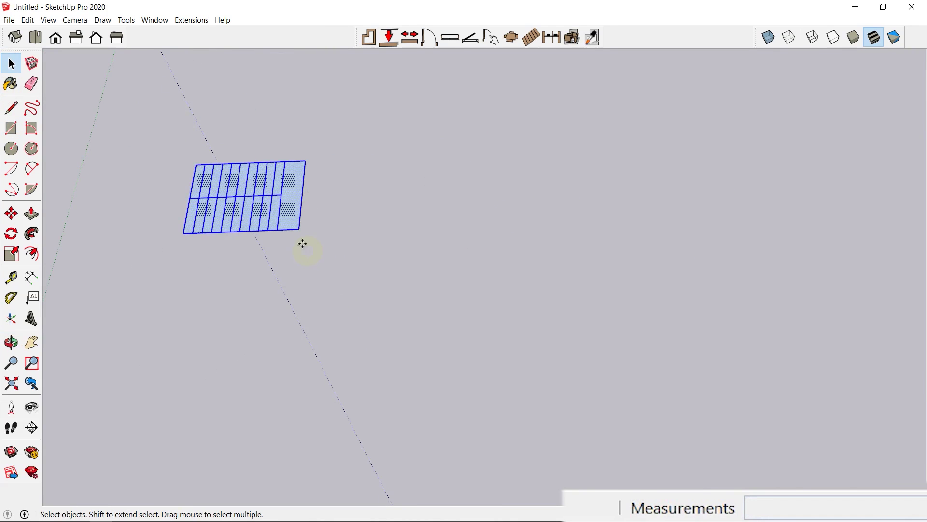
key("m")
key("ctrl")
left_click(298, 228)
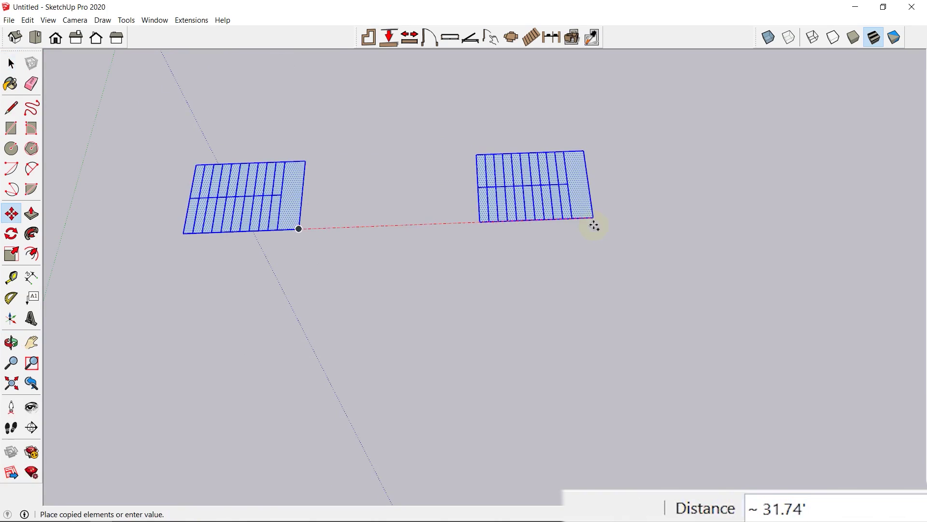
left_click(594, 226)
scroll(574, 208, "up", 5)
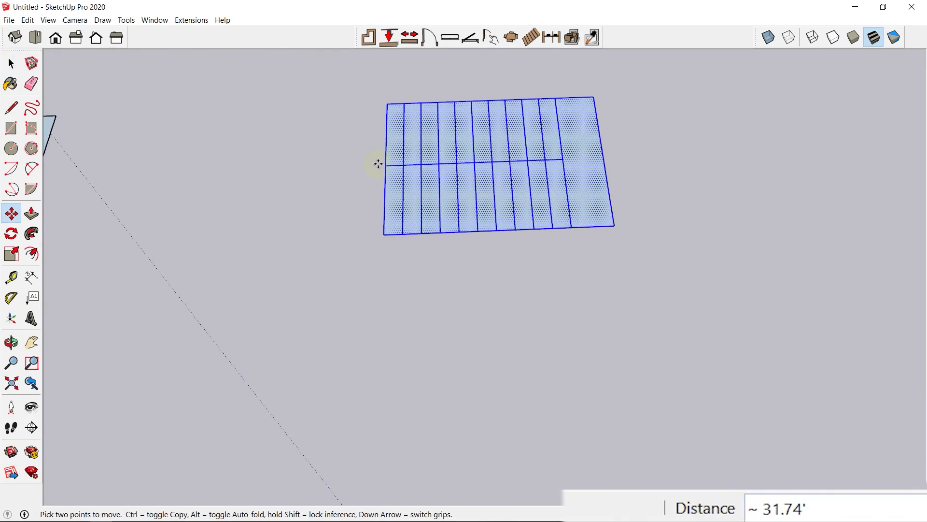
Select the near flight of the copied outline and copy it forward far enough to leave a narrow gap between flights.
key("space")
left_click(356, 255)
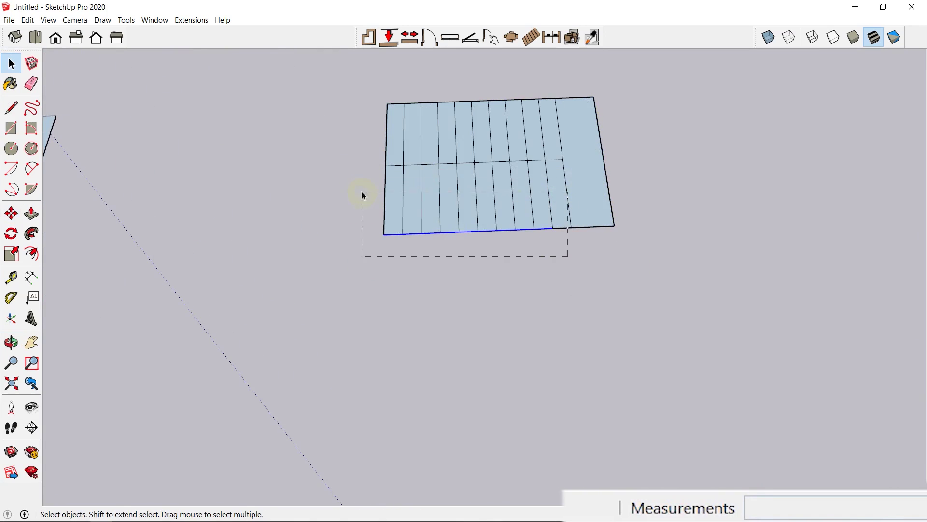
left_click_drag(363, 196, 363, 193)
key("m")
left_click(614, 225)
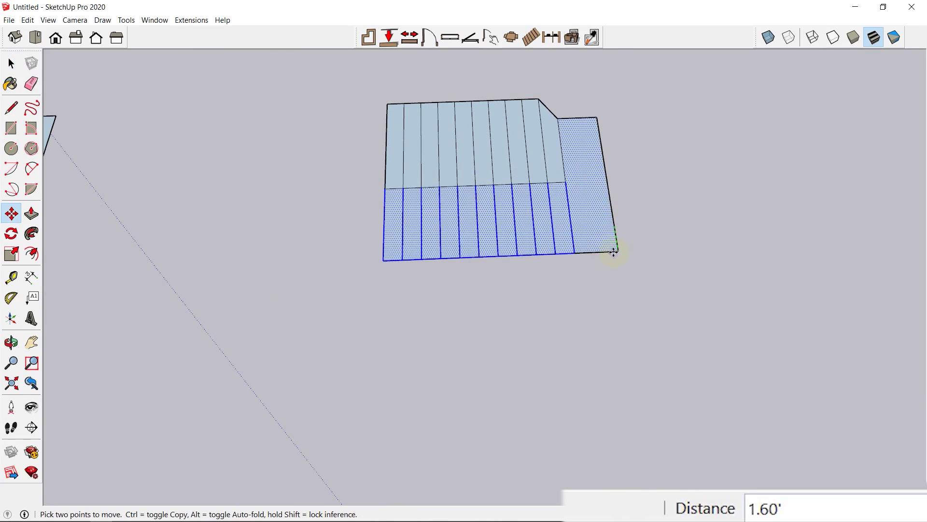
key("ctrl+z")
left_click(611, 224)
key("ctrl")
left_click(629, 312)
Delete the surplus far flight and the leftover landing edges, leaving two separated flights joined by a landing.
key("space")
left_click(349, 77)
left_click_drag(640, 100, 376, 109)
key("Delete")
left_click_drag(602, 117, 542, 87)
key("Delete")
middle_click_drag(473, 247, 580, 212)
scroll(381, 206, "down", 4)
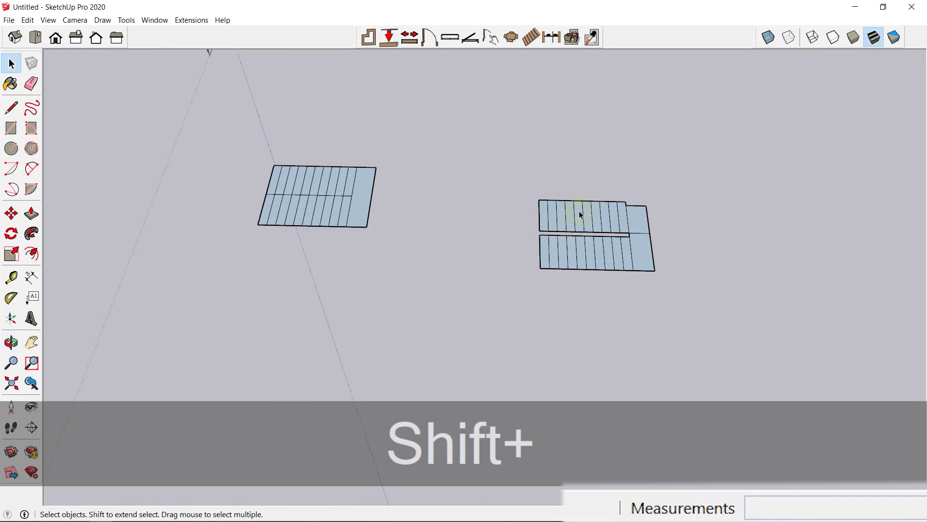
Draw a Dibac stair by path with the default 3.00' width and 10.00' height, running U-shaped through the first outline's flights and landing.
left_click(532, 38)
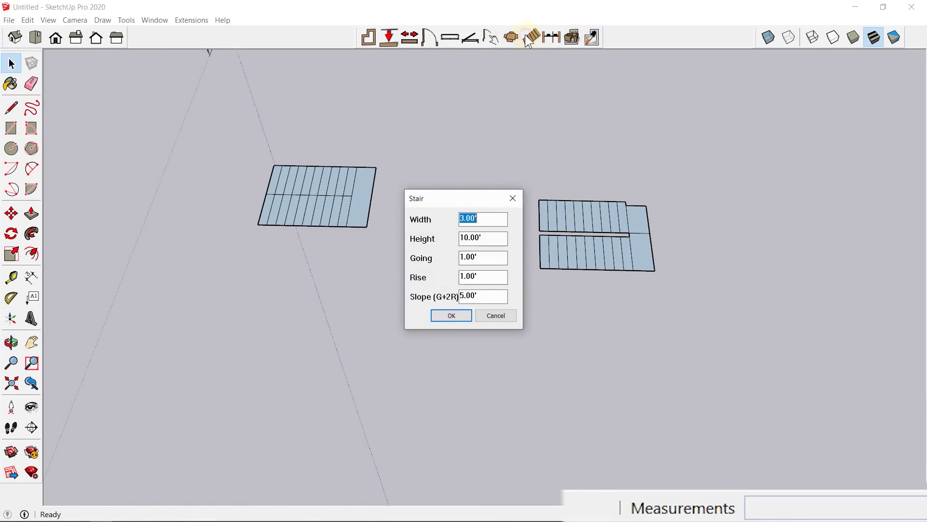
left_click(452, 317)
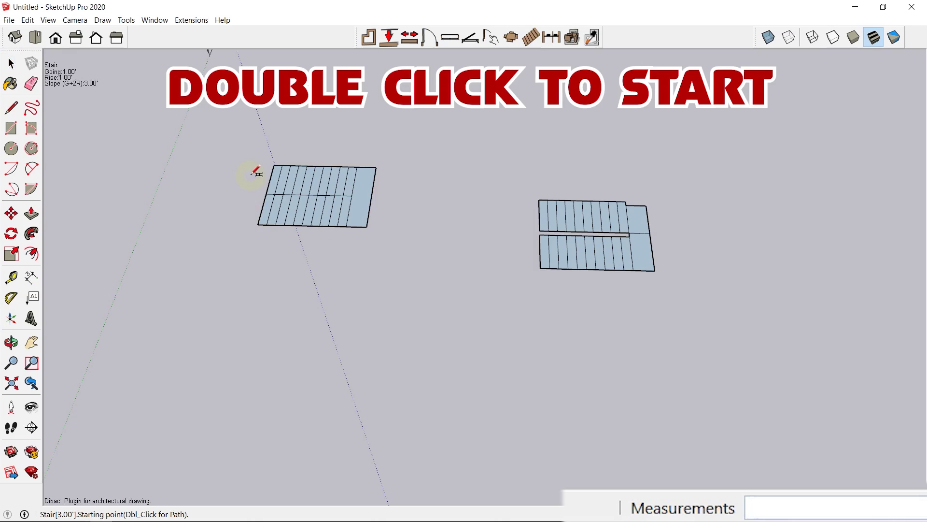
left_click(251, 177)
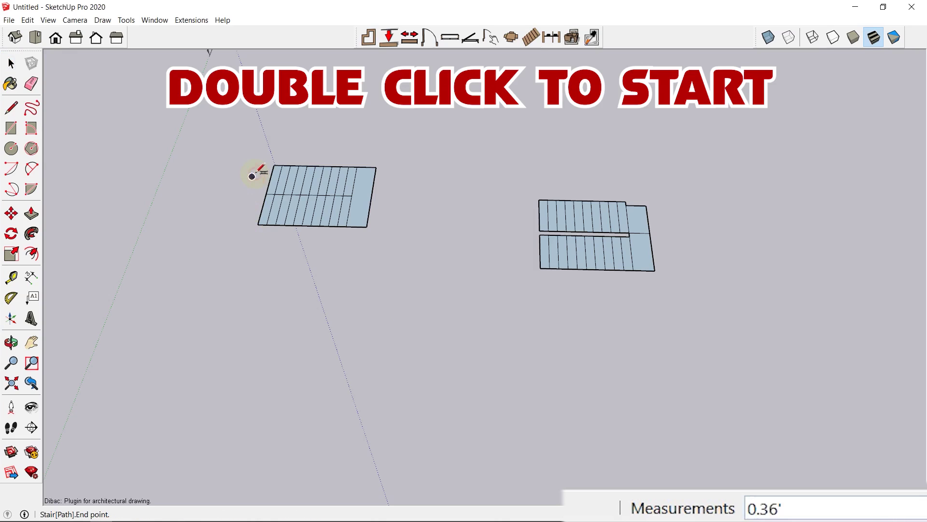
scroll(330, 177, "up", 5)
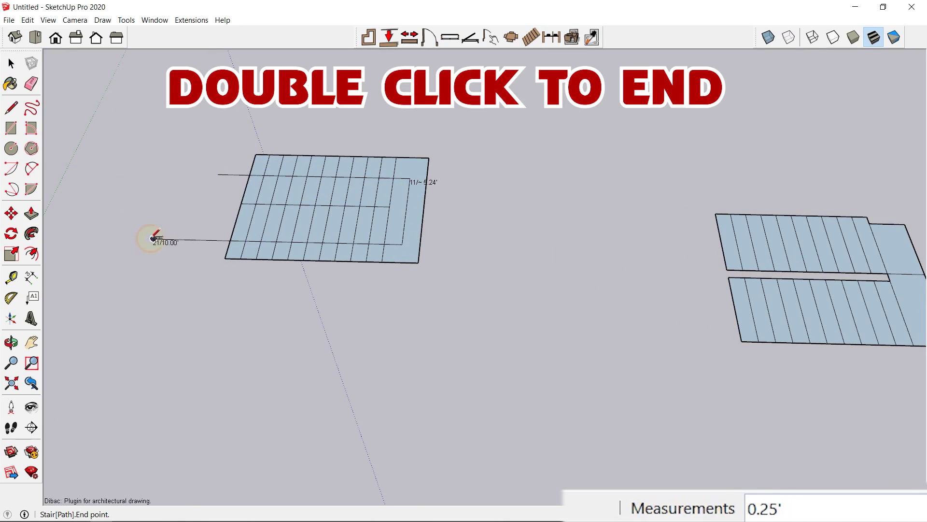
double_click(153, 237)
scroll(309, 173, "down", 3)
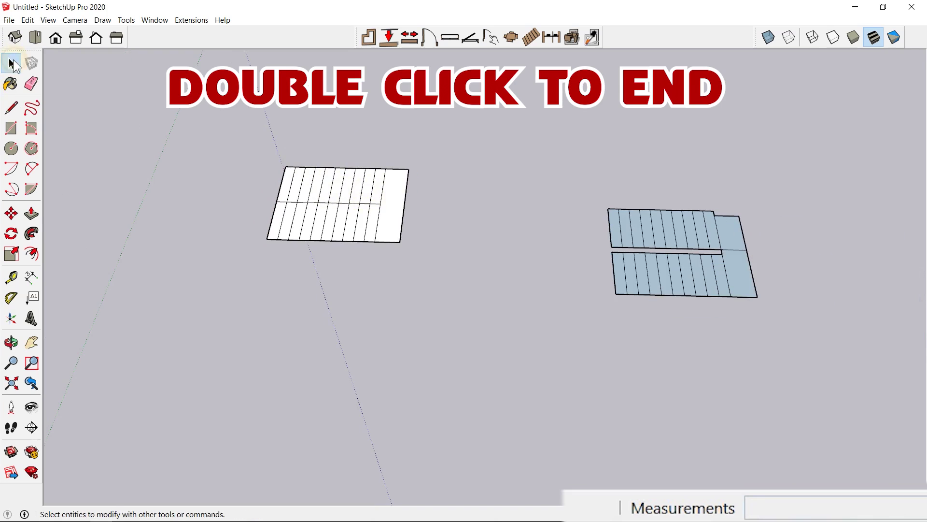
Convert the first path-drawn stair from 2D to 3D and inspect it from another angle.
left_click(579, 39)
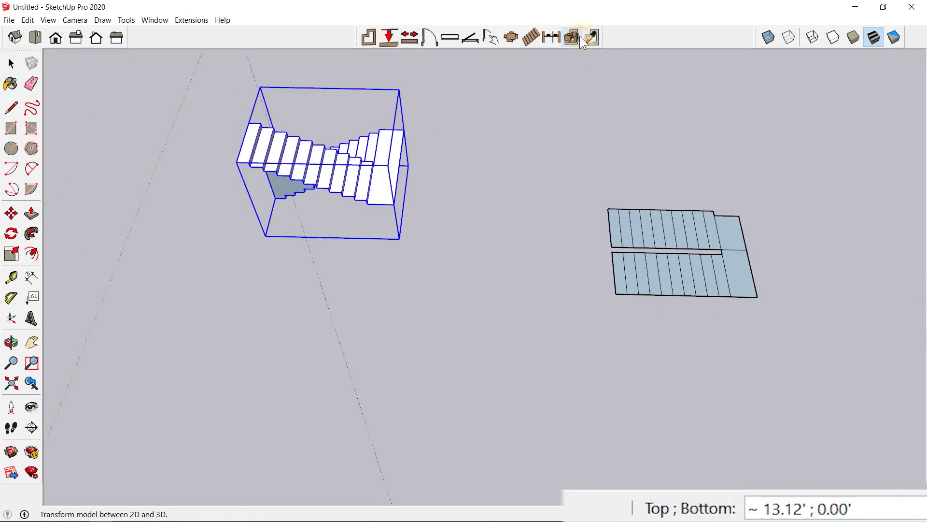
scroll(187, 187, "up", 2)
mouse_move(187, 187)
middle_mouse_down()
mouse_move(629, 94)
mouse_move(482, 275)
mouse_move(612, 303)
mouse_move(331, 396)
mouse_move(71, 380)
mouse_move(271, 457)
mouse_move(468, 323)
mouse_move(308, 422)
mouse_move(567, 235)
mouse_move(513, 267)
mouse_move(548, 227)
middle_mouse_up()
scroll(542, 172, "up", 4)
scroll(364, 167, "down", 5)
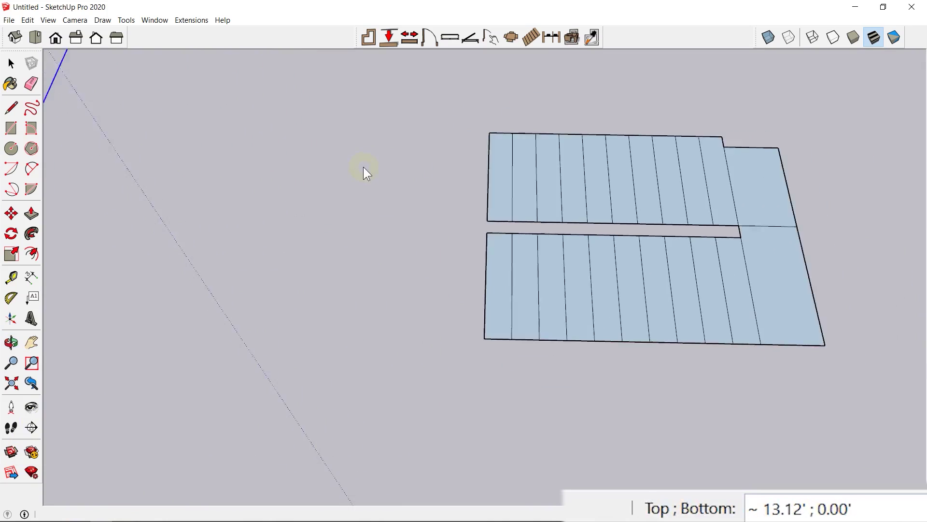
Dimension the far flight's width and the depth of its first tread on the second stair outline.
middle_click_drag(263, 124, 256, 202, "shift")
scroll(478, 234, "up", 3)
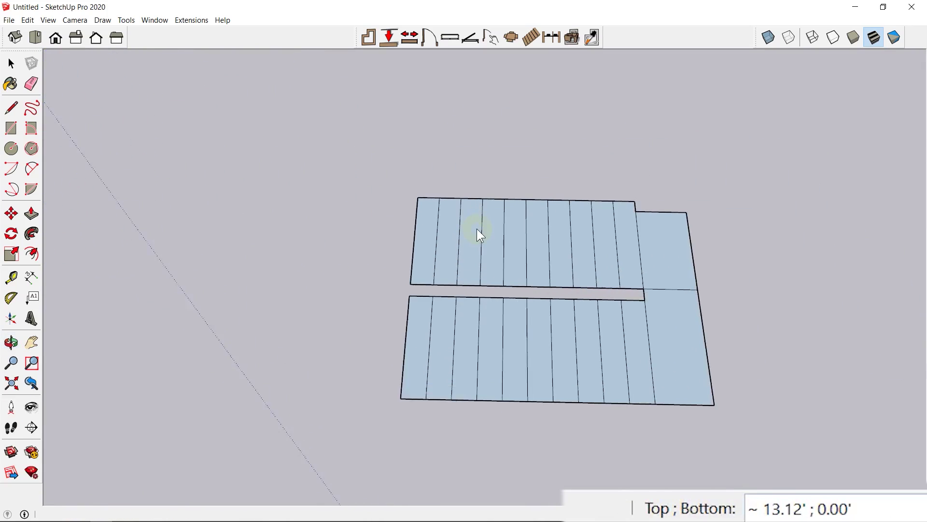
scroll(474, 238, "down", 2)
left_click(31, 279)
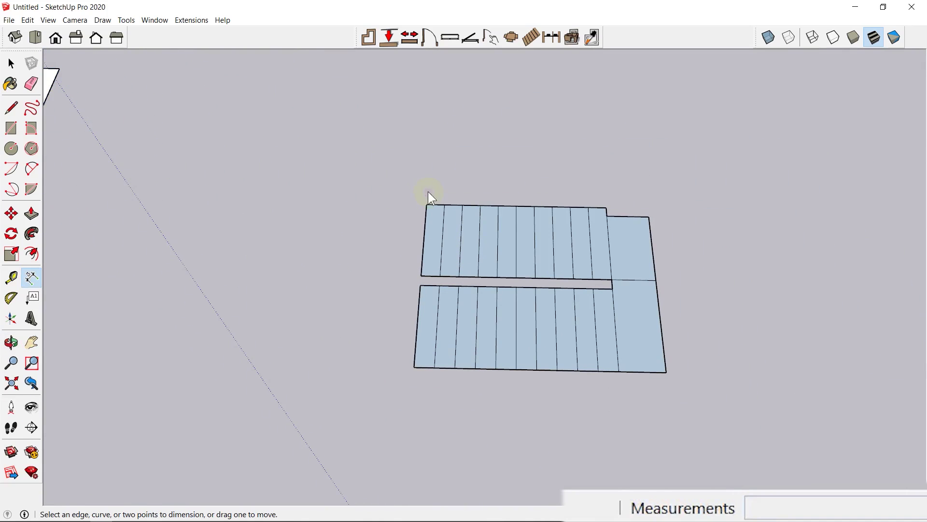
left_click(427, 204)
left_click(422, 276)
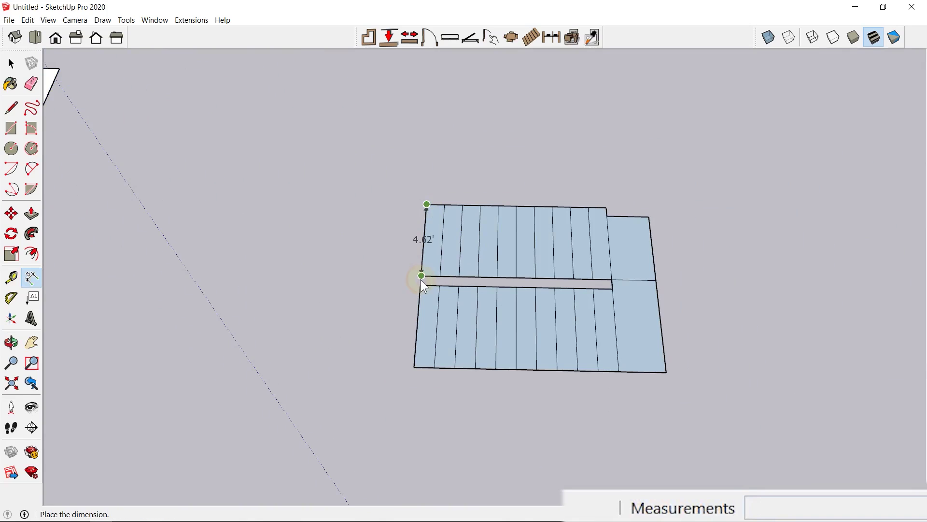
left_click(378, 275)
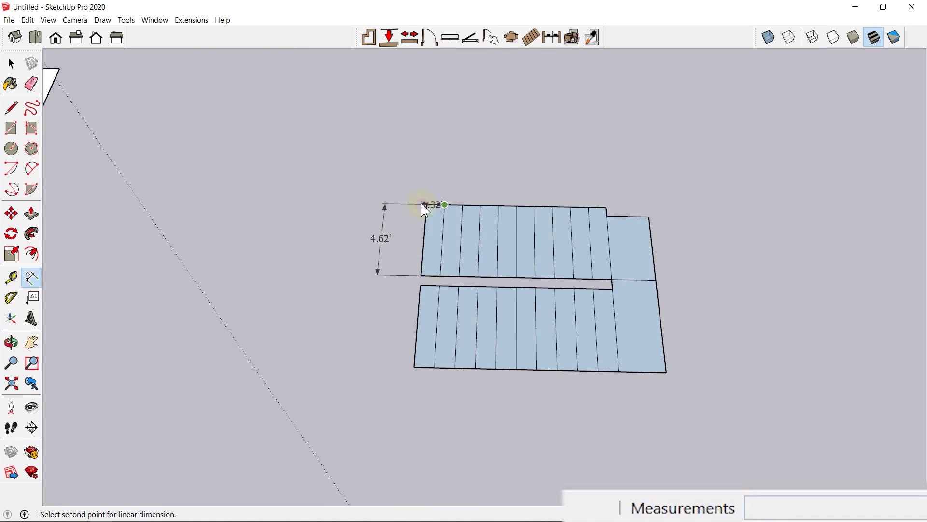
left_click(432, 183)
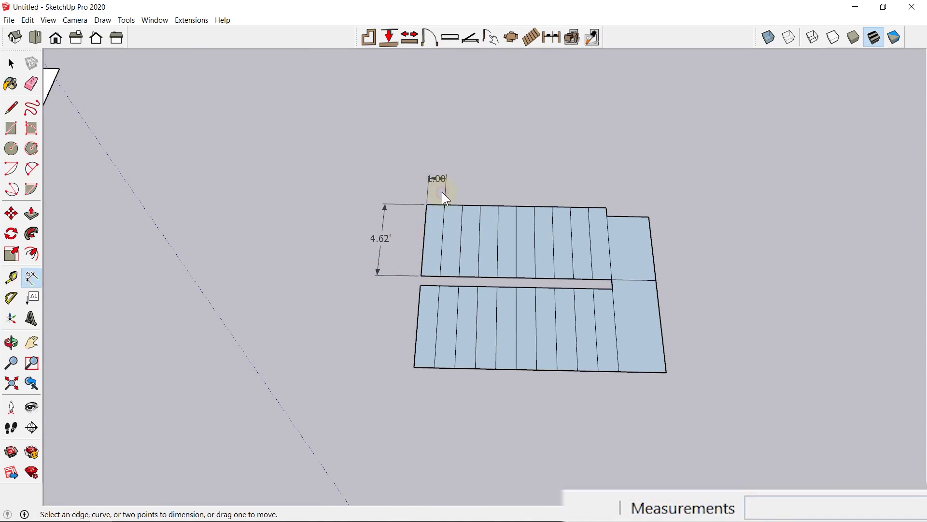
Draw a stair by path with unchanged settings through the second outline, along the far flight, across the landing and back.
scroll(442, 192, "up", 2)
middle_click_drag(442, 192, 355, 223)
scroll(155, 219, "down", 5)
middle_click_drag(137, 213, 235, 205, "shift")
scroll(498, 72, "up", 2)
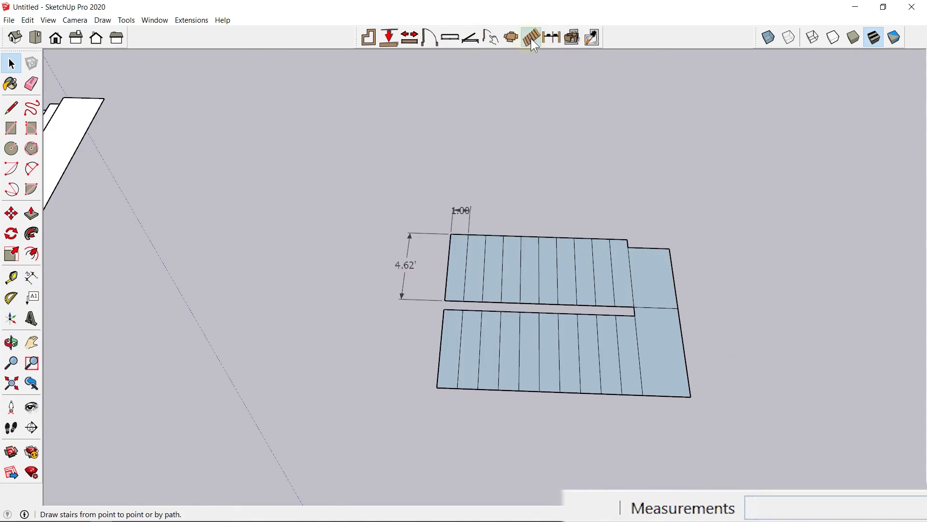
left_click(532, 42)
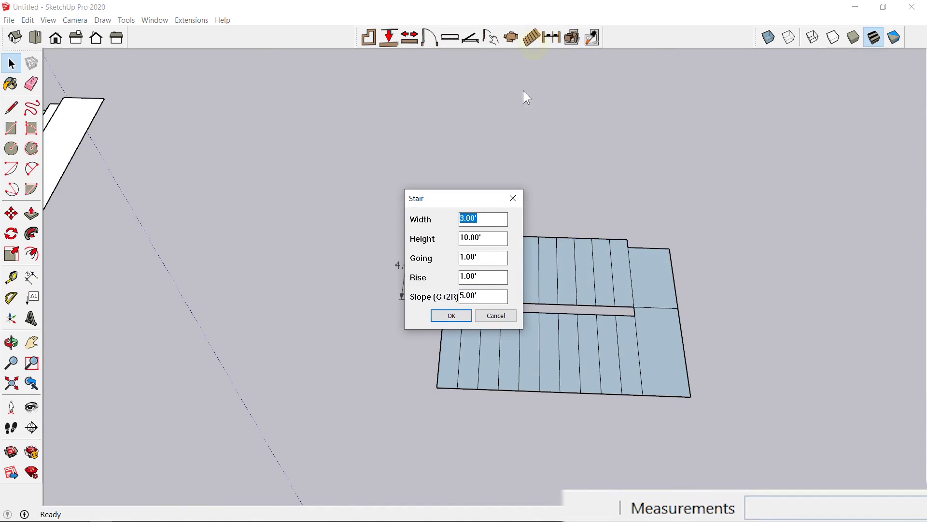
left_click(443, 318)
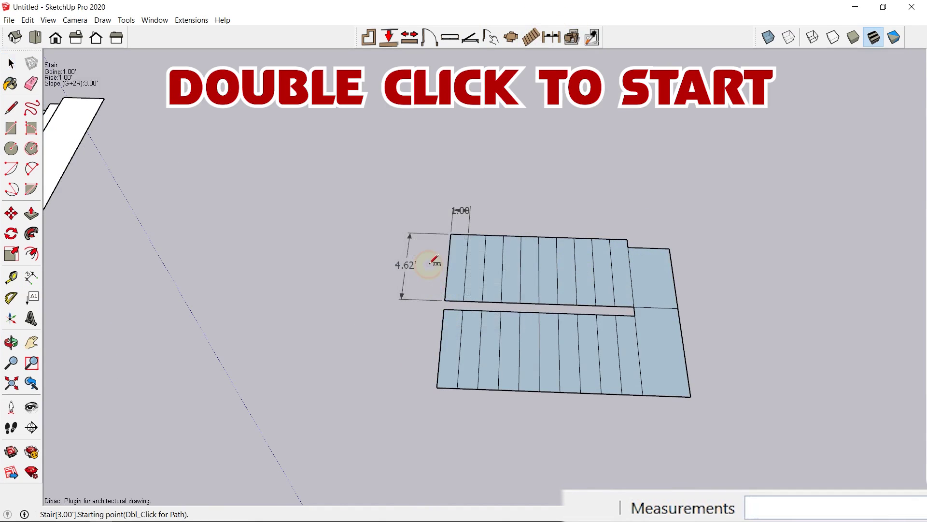
double_click(428, 264)
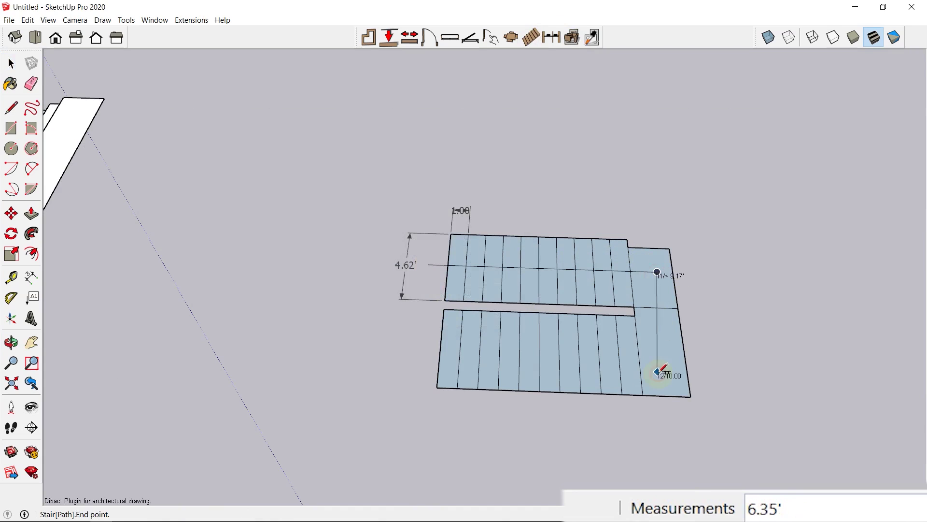
double_click(359, 339)
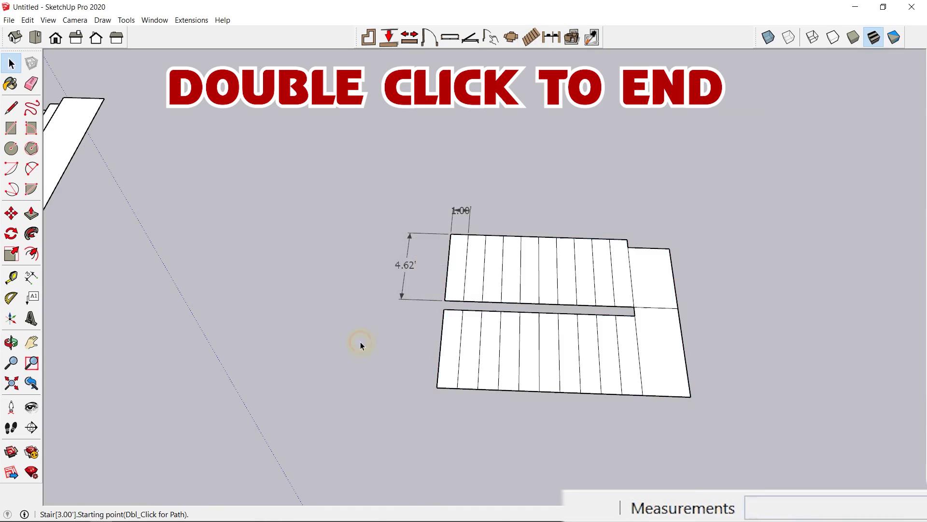
Convert the second, gapped stair from 2D to 3D and view it from the side.
scroll(514, 350, "down", 3)
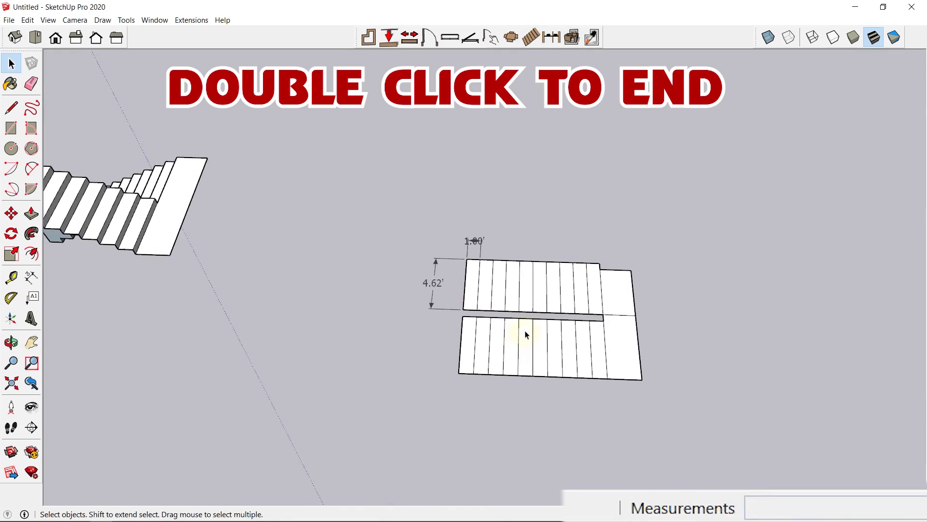
left_click(570, 37)
scroll(591, 237, "down", 2)
middle_click_drag(572, 273, 568, 172)
middle_click_drag(473, 249, 586, 226)
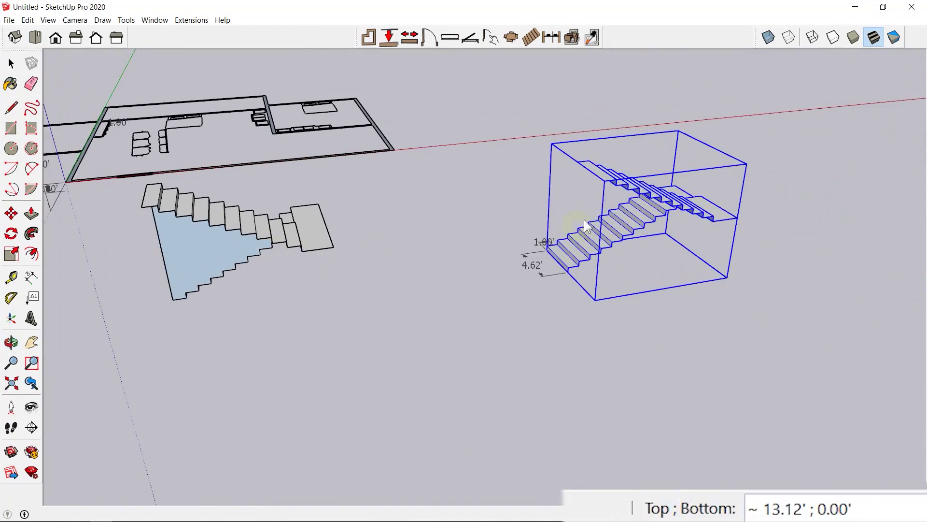
Measure the overall height of the second stair from its lowest corner to its top corner.
left_click(31, 277)
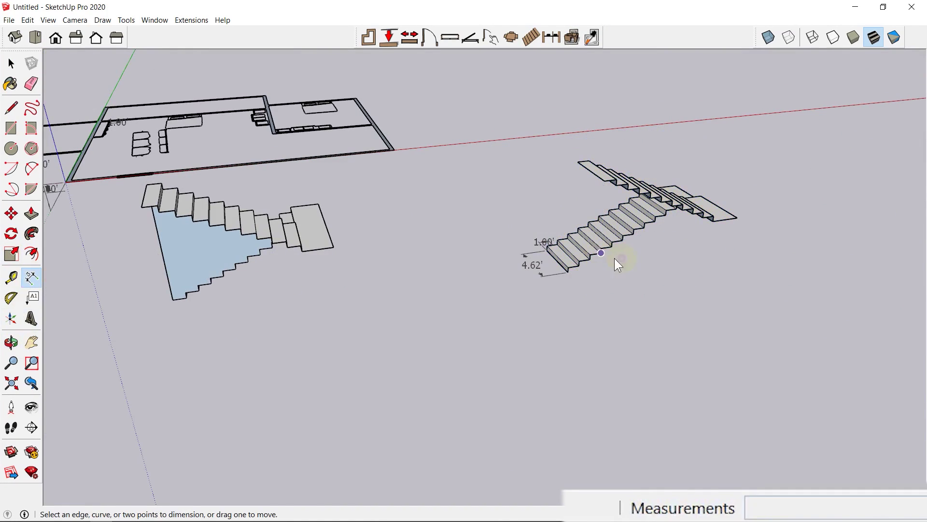
left_click(567, 274)
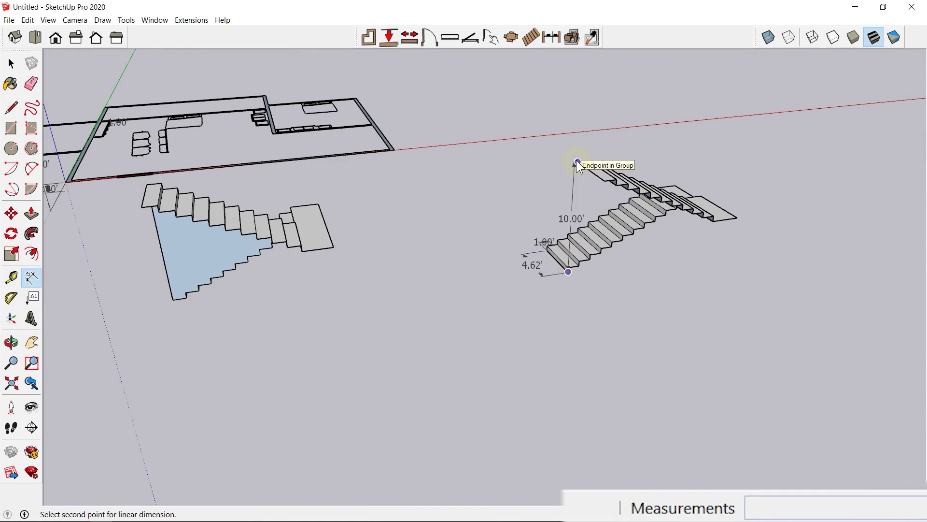
middle_click_drag(575, 160, 395, 210)
scroll(395, 210, "down", 3)
key("space")
Scale the second stair vertically to try different heights, ending with a taller version.
left_click(395, 210)
scroll(387, 226, "up", 3)
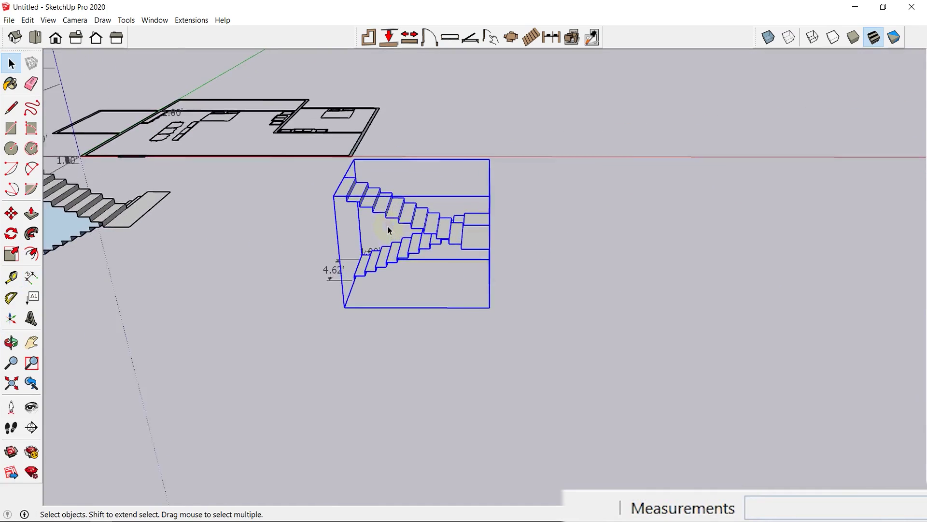
scroll(389, 230, "up", 2)
key("s")
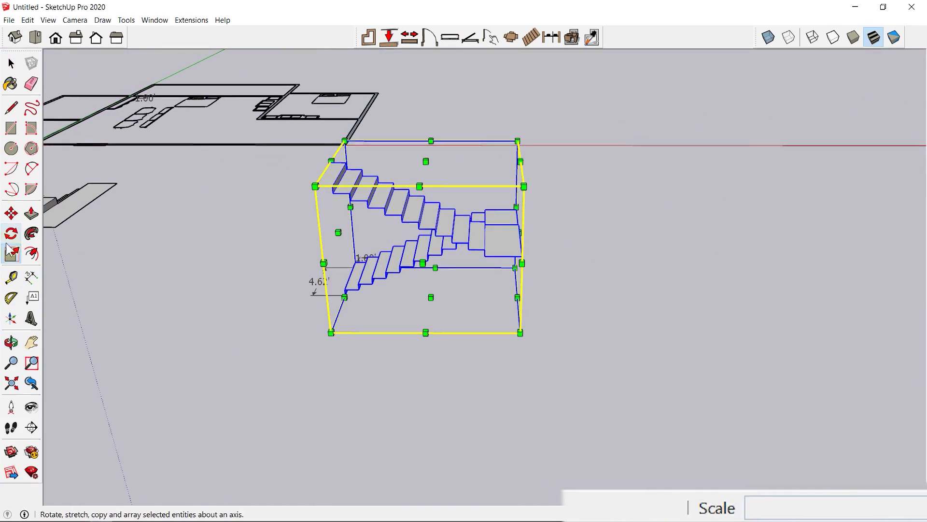
left_click_drag(426, 162, 425, 114)
middle_click_drag(424, 114, 397, 123)
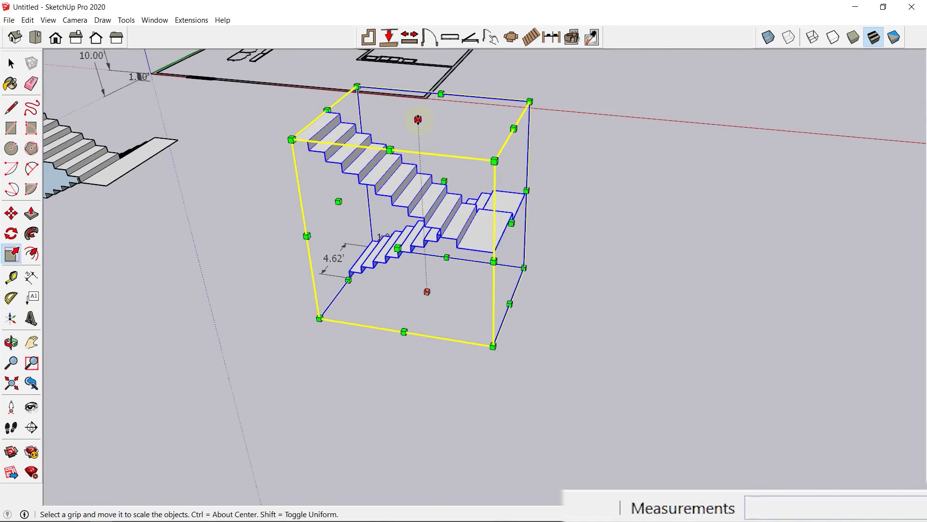
left_click_drag(417, 119, 423, 209)
middle_click_drag(423, 209, 459, 151)
left_click_drag(450, 174, 449, 91)
middle_click_drag(452, 121, 559, 212)
key("space")
left_click(564, 240)
middle_click_drag(538, 145, 517, 135, "shift")
scroll(517, 134, "down", 4)
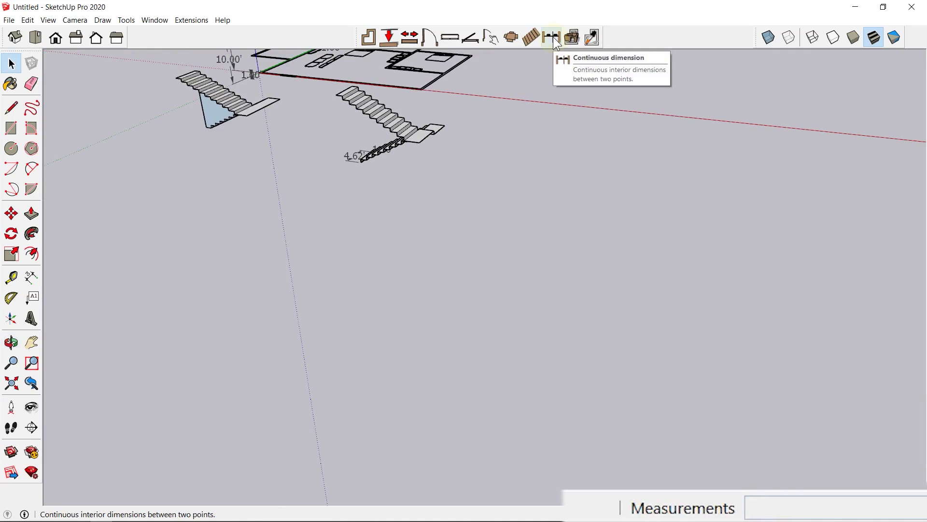
Open the floor plan group for editing.
middle_click_drag(361, 241, 397, 449, "shift")
scroll(402, 318, "up", 2)
middle_click_drag(447, 273, 345, 287)
scroll(346, 287, "up", 3)
left_click(419, 245)
scroll(418, 245, "down", 4)
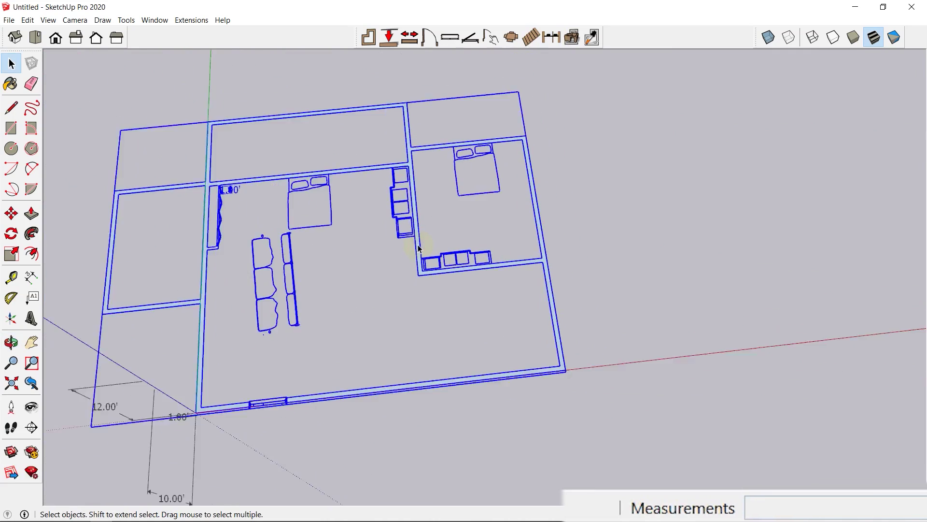
double_click(417, 245)
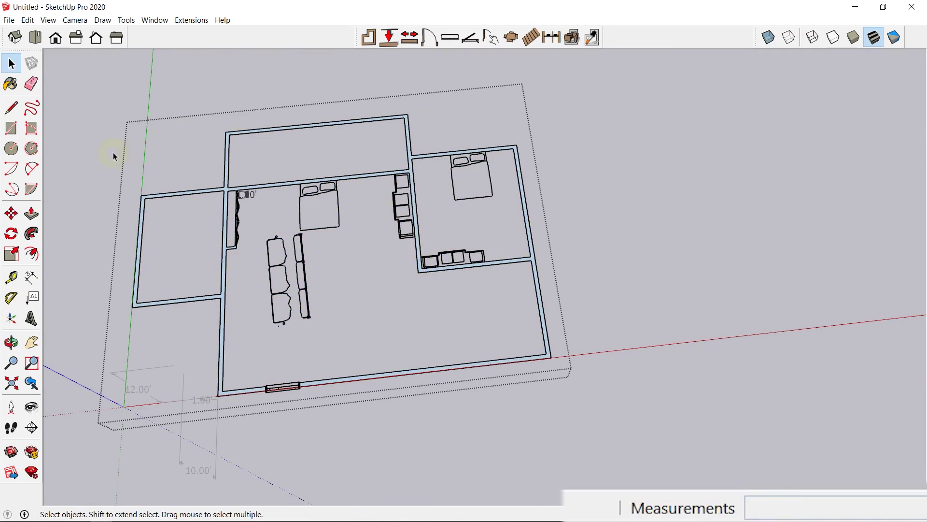
Add a continuous interior dimension across the plan's full width, placing its line through the lower part of the living area.
left_click(554, 43)
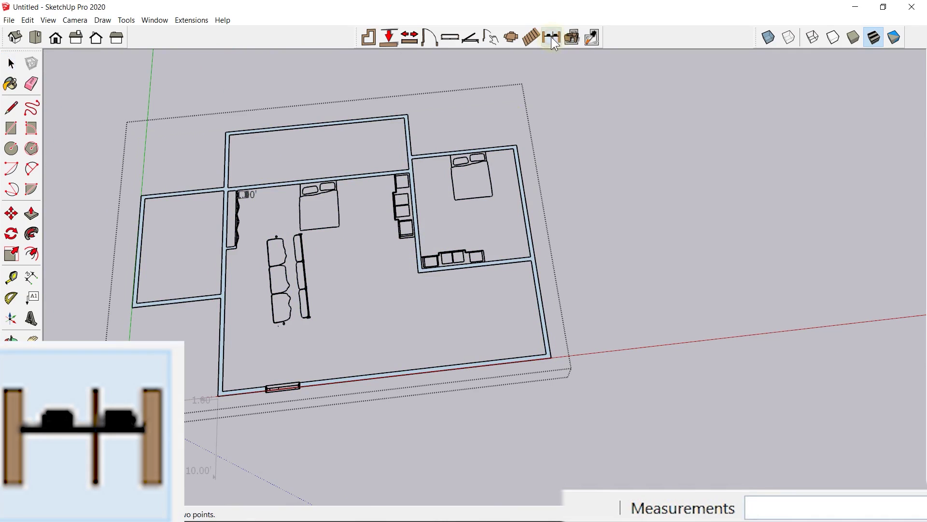
left_click(91, 270)
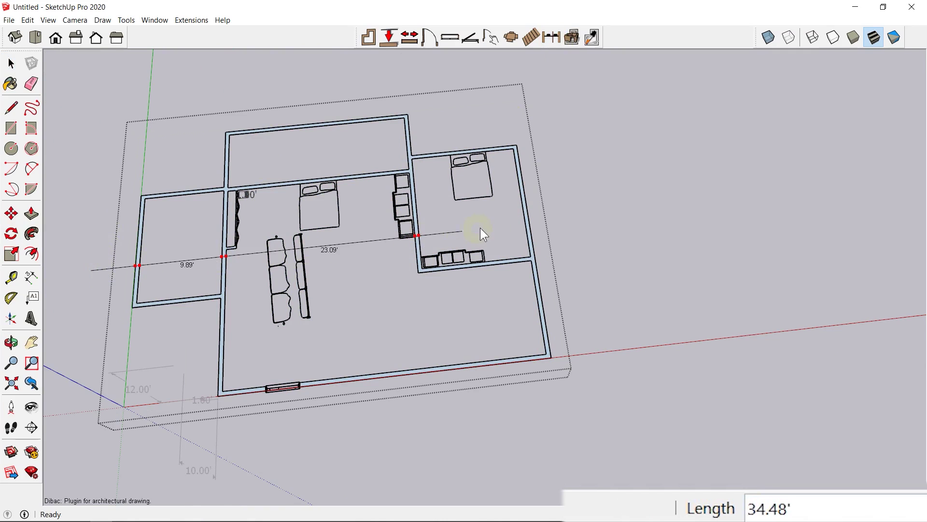
left_click(626, 216)
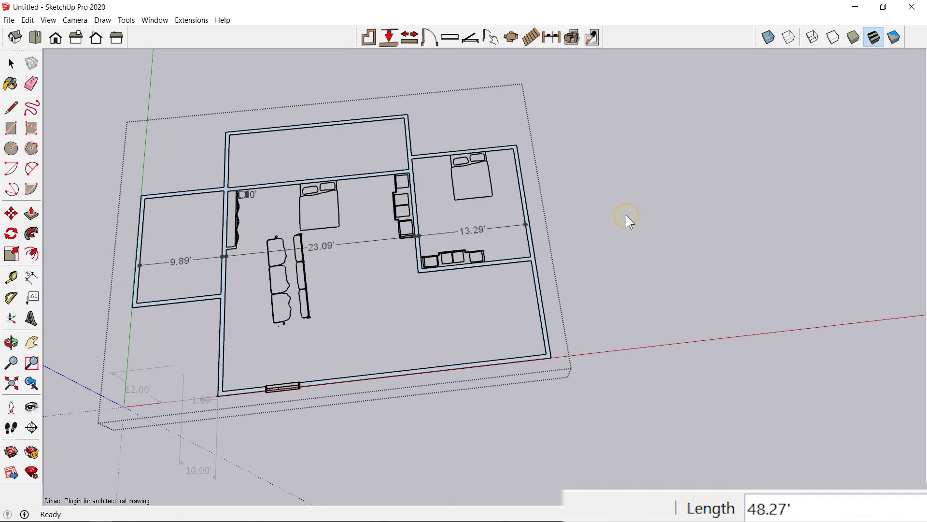
left_click(547, 309)
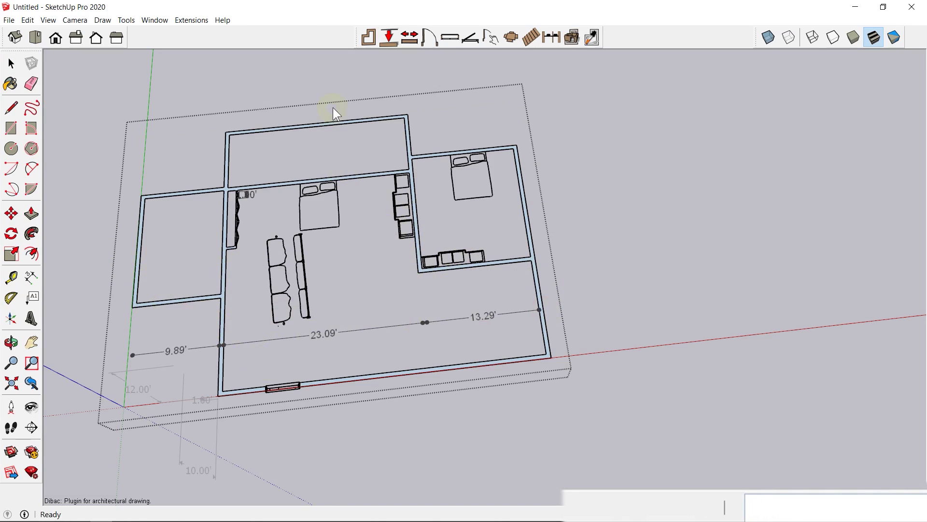
Add a continuous interior dimension front to back, through the upper room and the living area.
scroll(354, 106, "up", 2)
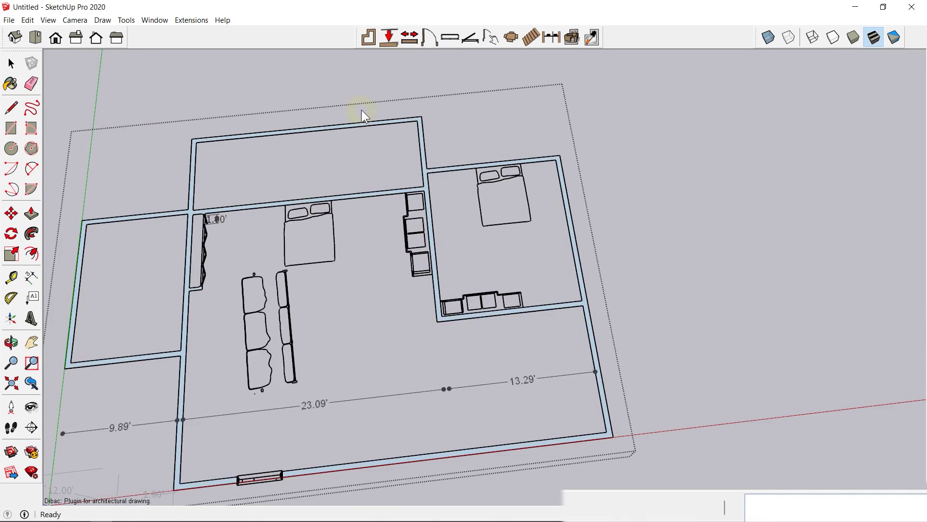
left_click(548, 39)
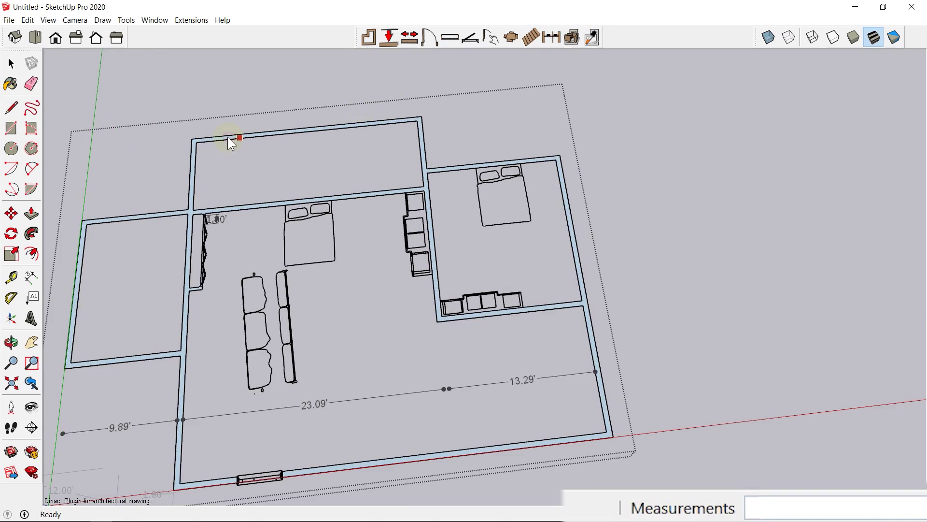
left_click(341, 99)
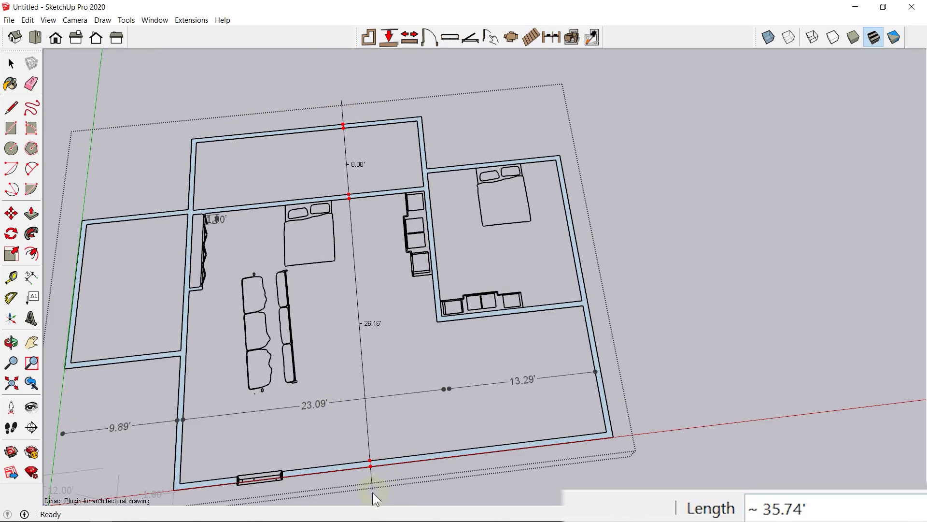
mouse_move(383, 497)
middle_mouse_down("shift")
mouse_move(404, 317)
mouse_move(415, 372)
mouse_move(407, 378)
middle_mouse_up("shift")
scroll(407, 399, "down", 1)
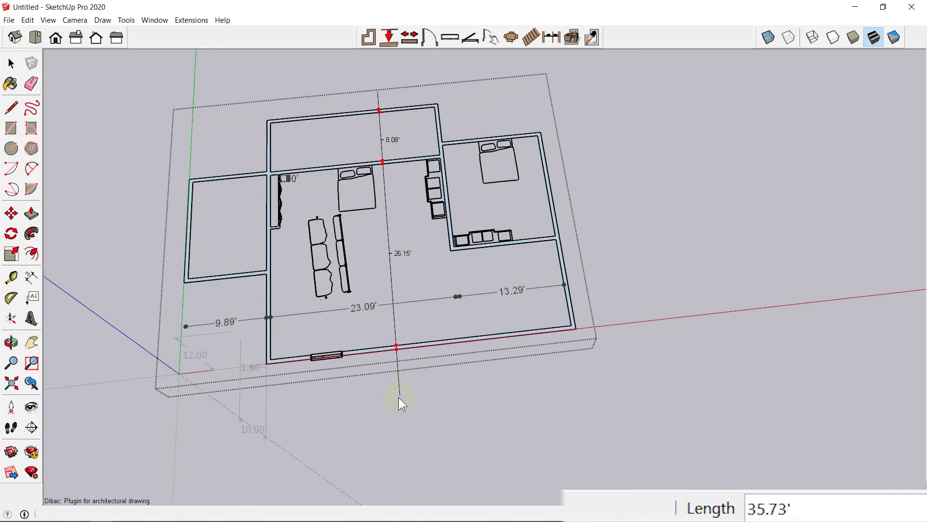
left_click(398, 401)
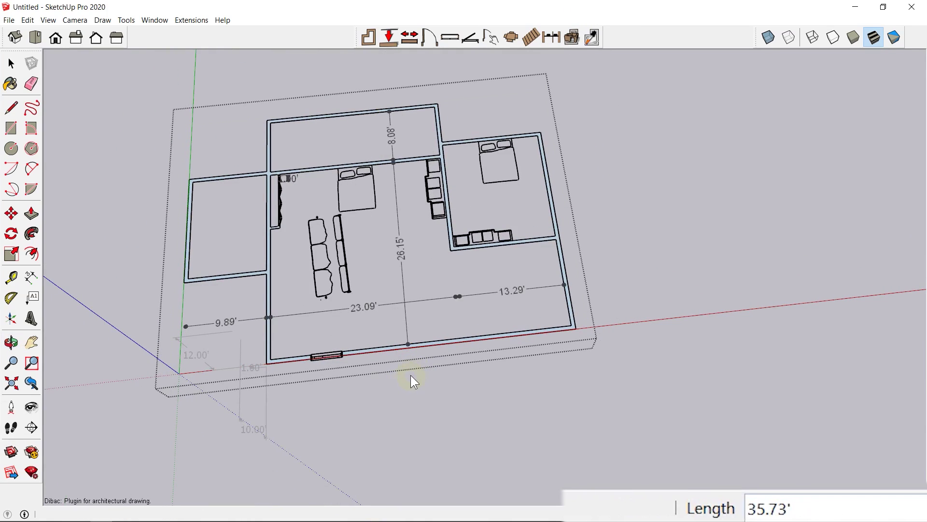
left_click(410, 375)
scroll(383, 155, "up", 4)
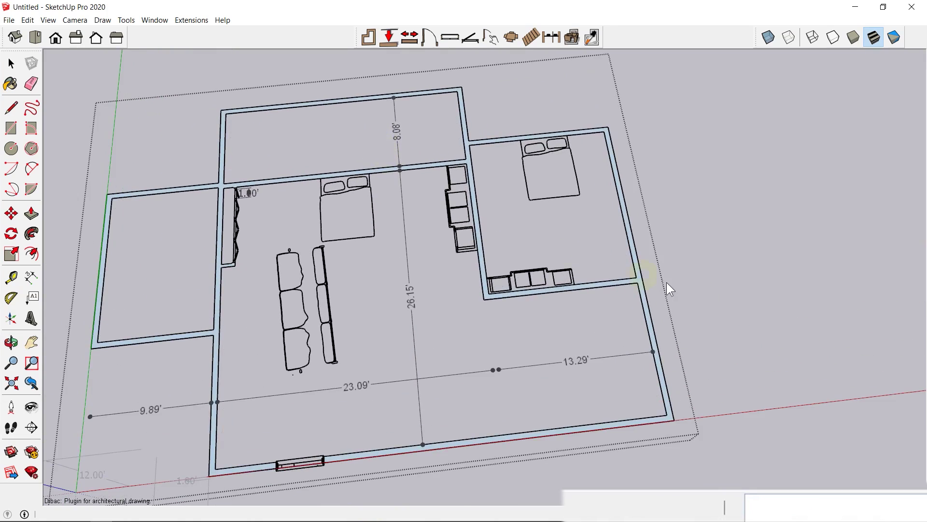
scroll(468, 172, "up", 2)
scroll(470, 164, "down", 3)
scroll(444, 145, "down", 1)
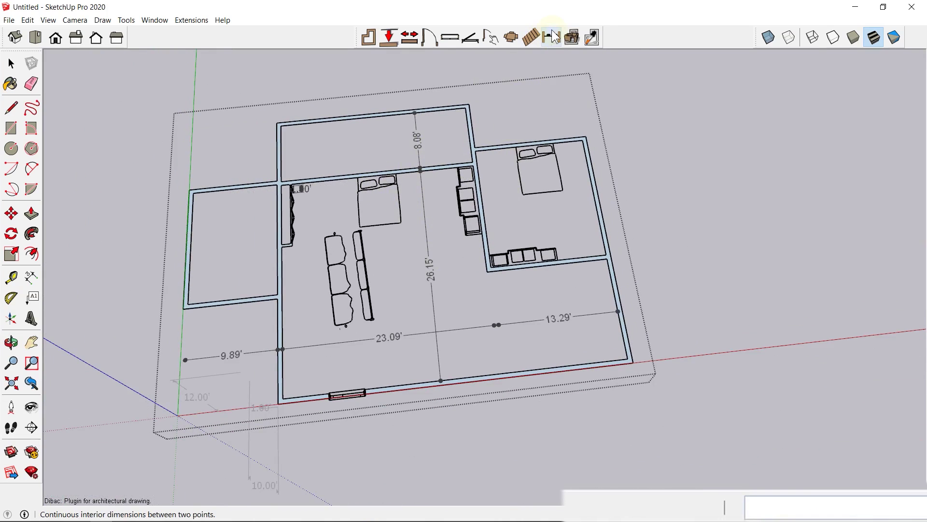
Capture the bed in the far right room with Capture Dibac and place a copy in the middle of the living area.
left_click(593, 38)
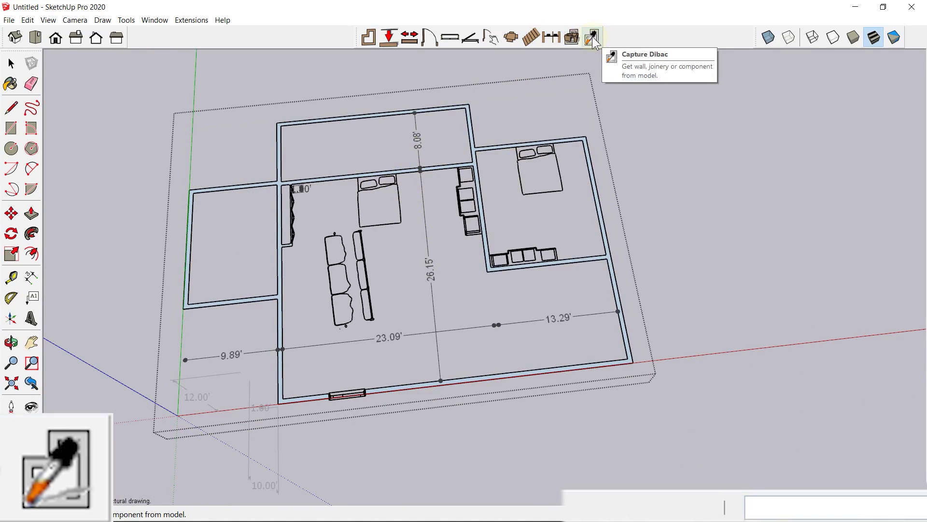
left_click(594, 40)
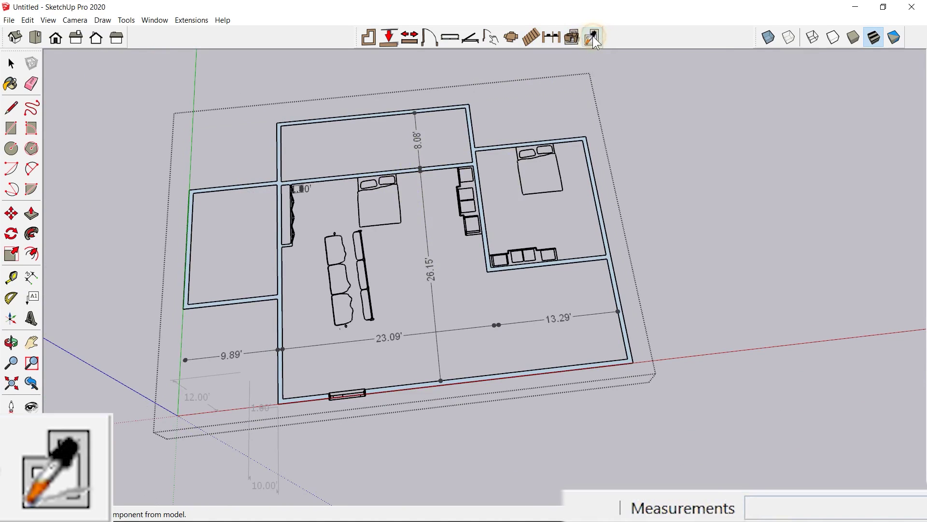
scroll(459, 198, "up", 4)
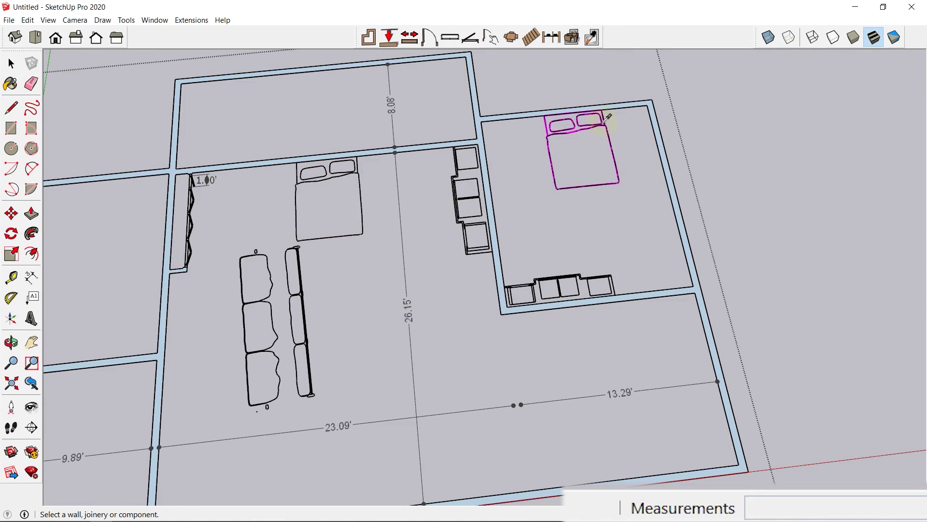
left_click(606, 117)
left_click(393, 292)
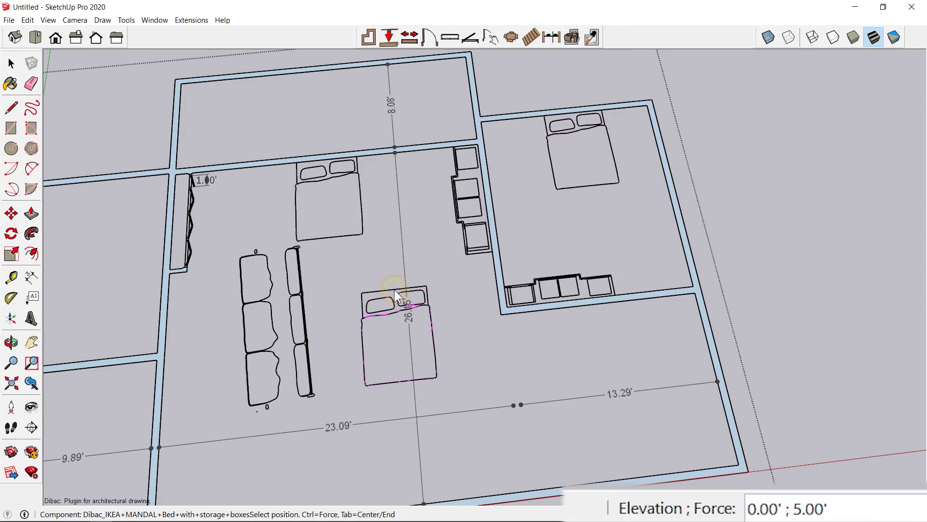
Capture the zigzag wardrobe front on the living area's left wall and place a copy along the right bedroom's lower wall.
left_click(594, 38)
left_click(193, 221)
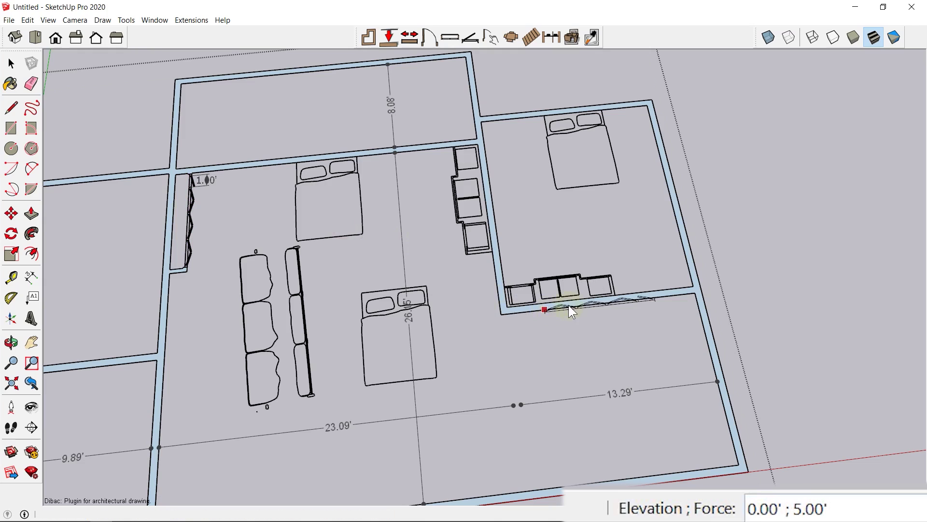
left_click(676, 295)
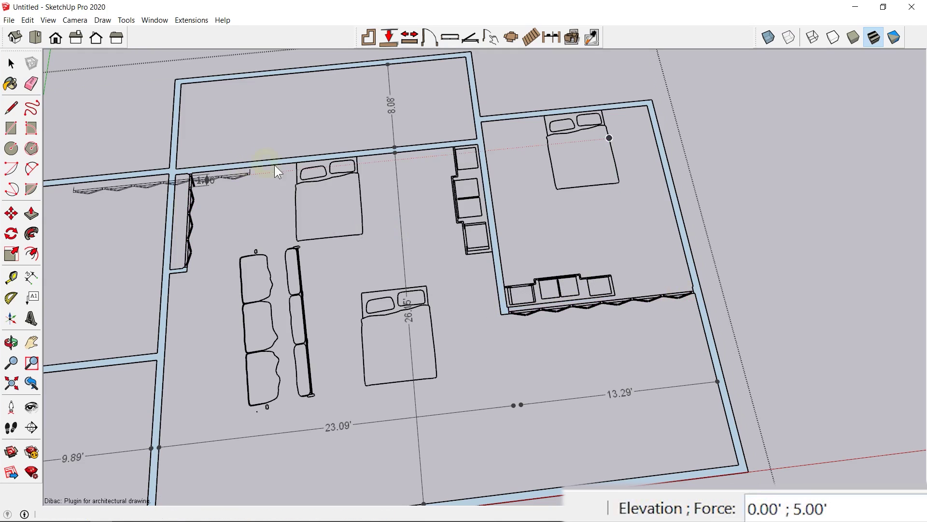
Insert a door in the front exterior wall, towards the plan's right corner, with elevation 1.00' and force 5.00'.
left_click(593, 38)
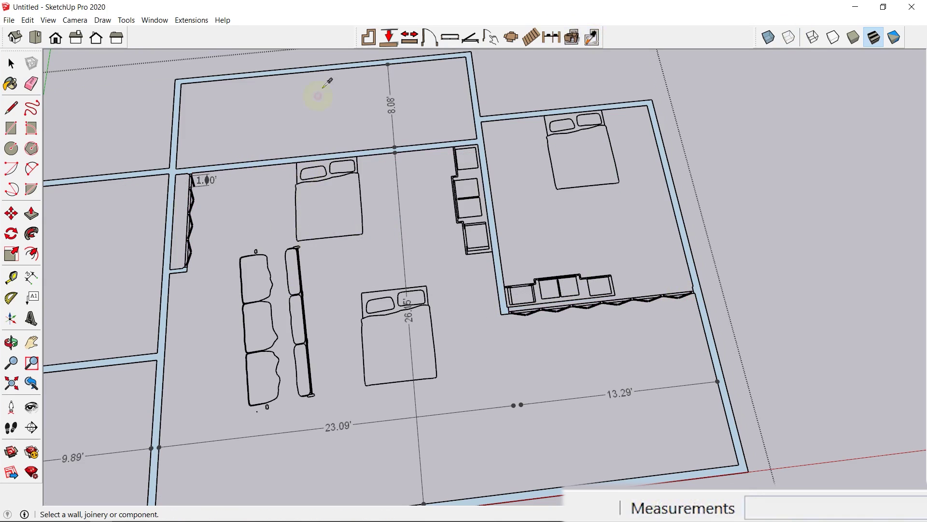
left_click(389, 37)
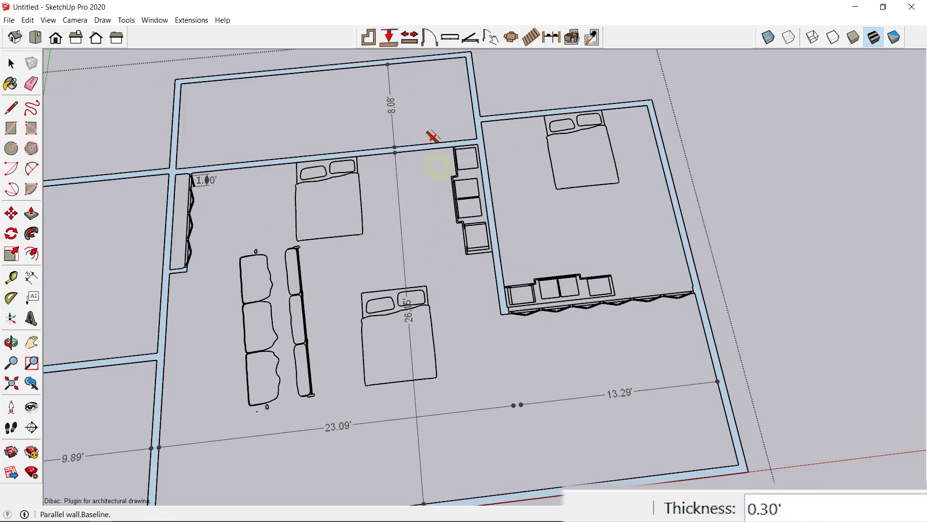
left_click(429, 39)
left_click(448, 306)
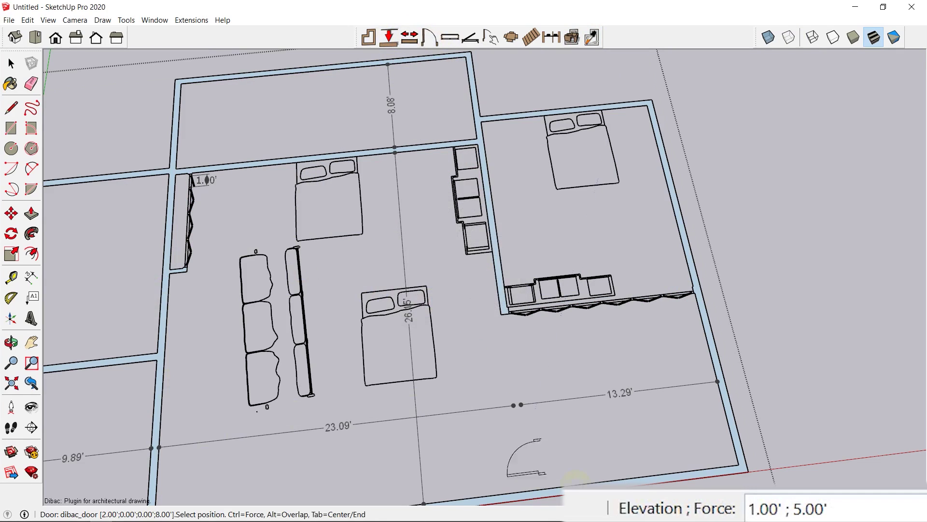
left_click(565, 491)
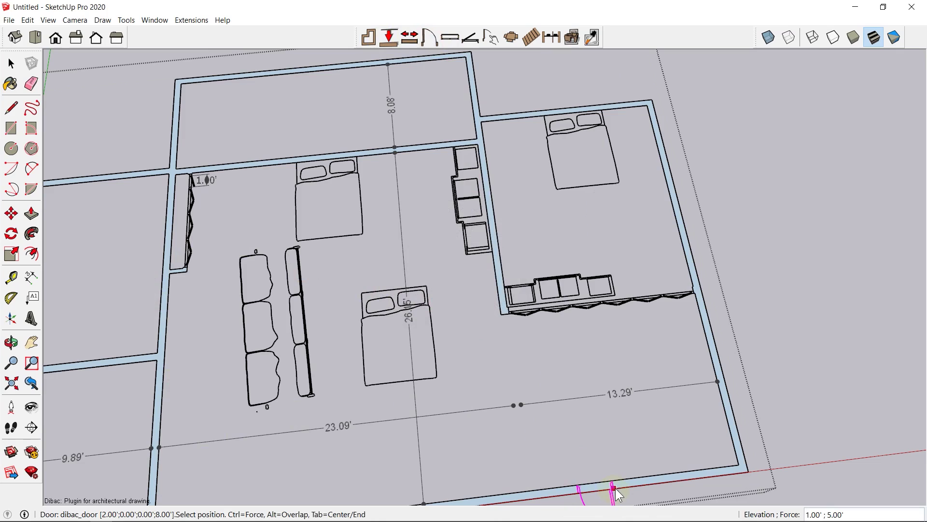
Capture the front door and place a copy in the wall between the living area and the upper room.
left_click(593, 37)
left_click(615, 491)
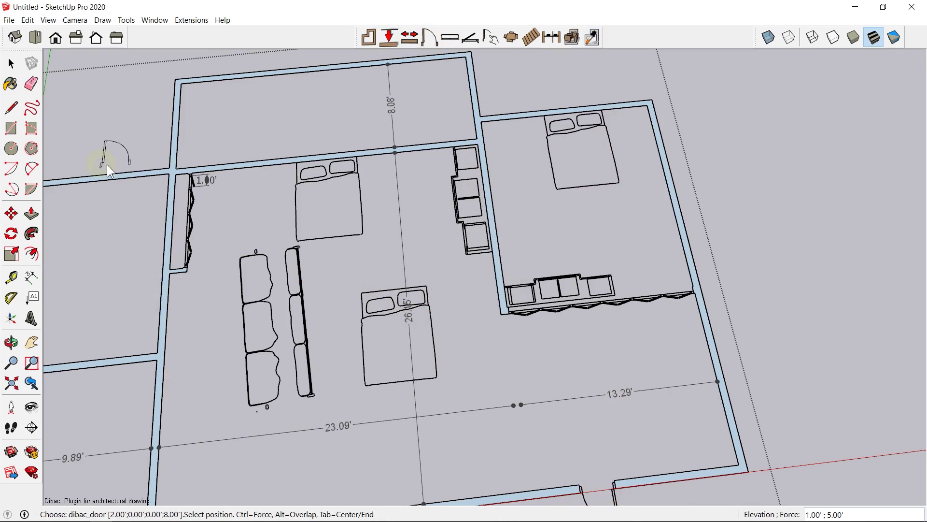
left_click(258, 162)
scroll(522, 383, "down", 4)
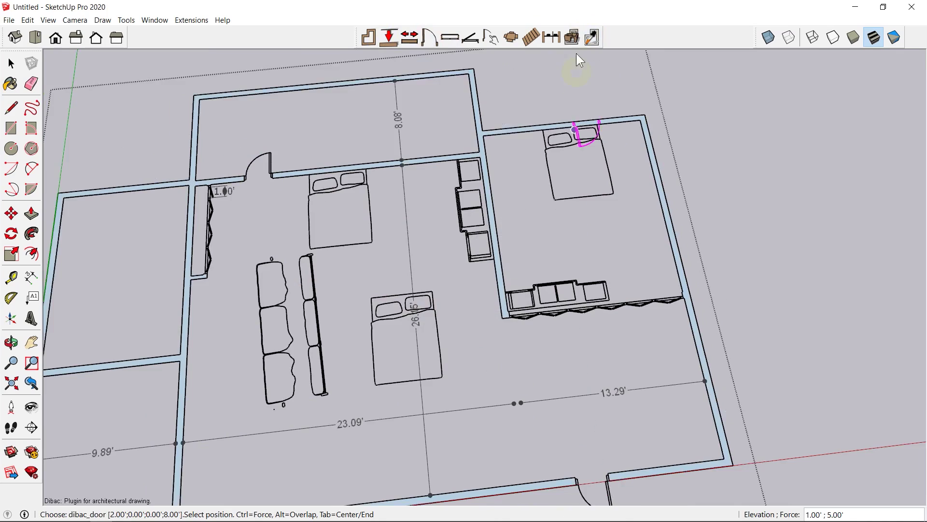
Capture the window in the front exterior wall and place a copy in the lower wall of the left room.
left_click(592, 37)
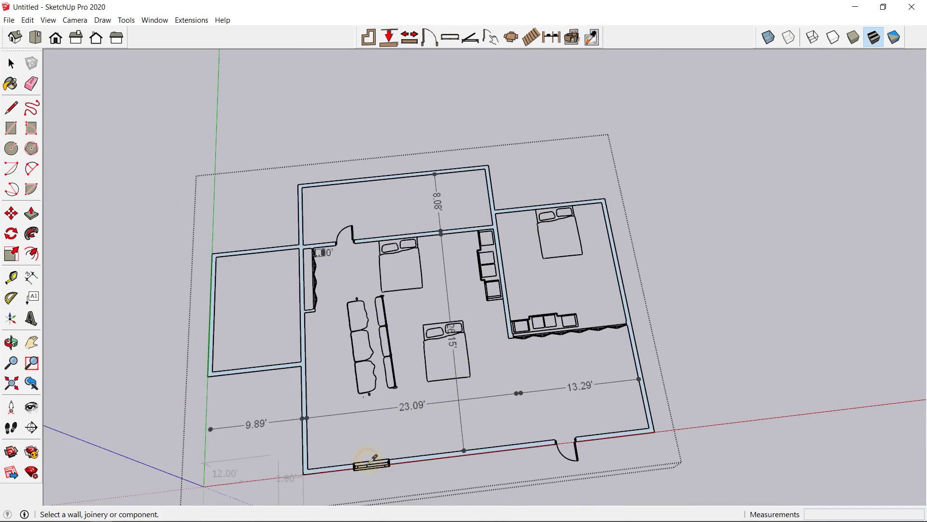
left_click(372, 463)
left_click(236, 368)
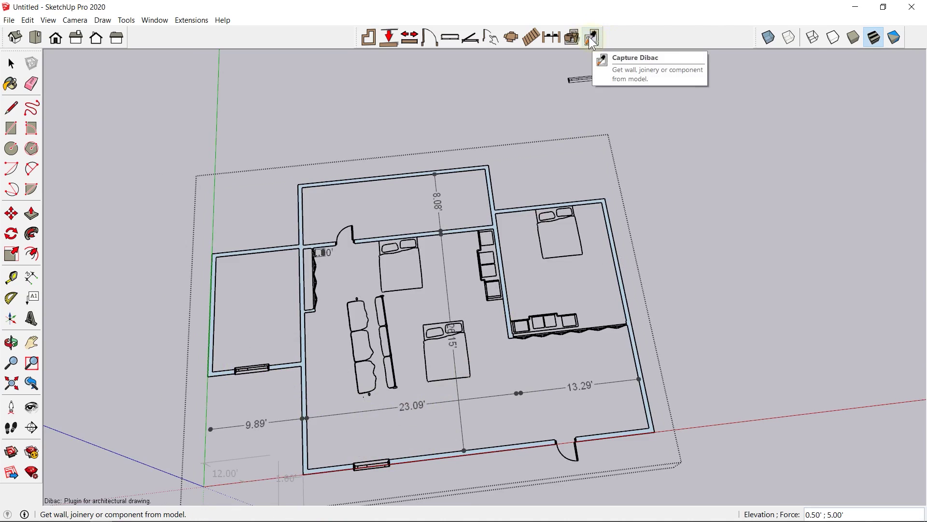
scroll(543, 159, "down", 1)
middle_click_drag(551, 213, 527, 167, "shift")
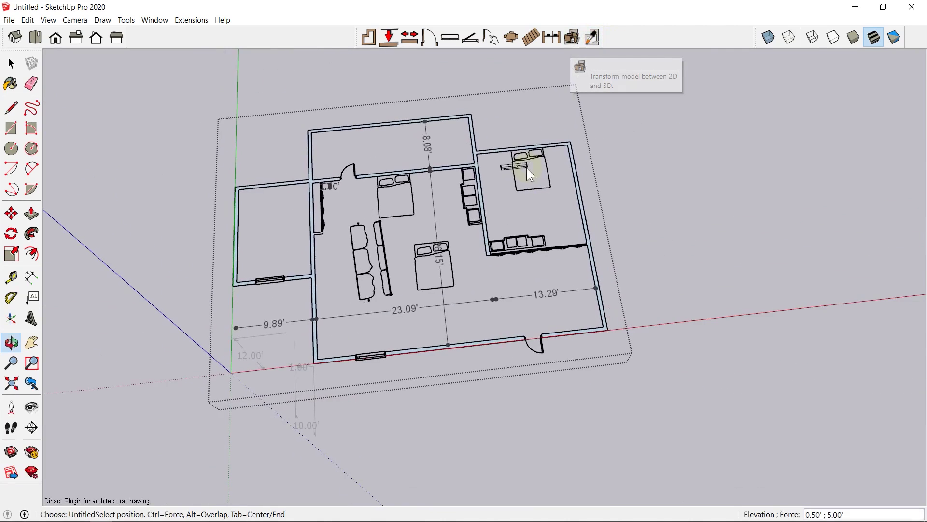
key("space")
scroll(439, 167, "down", 2)
scroll(439, 172, "up", 3)
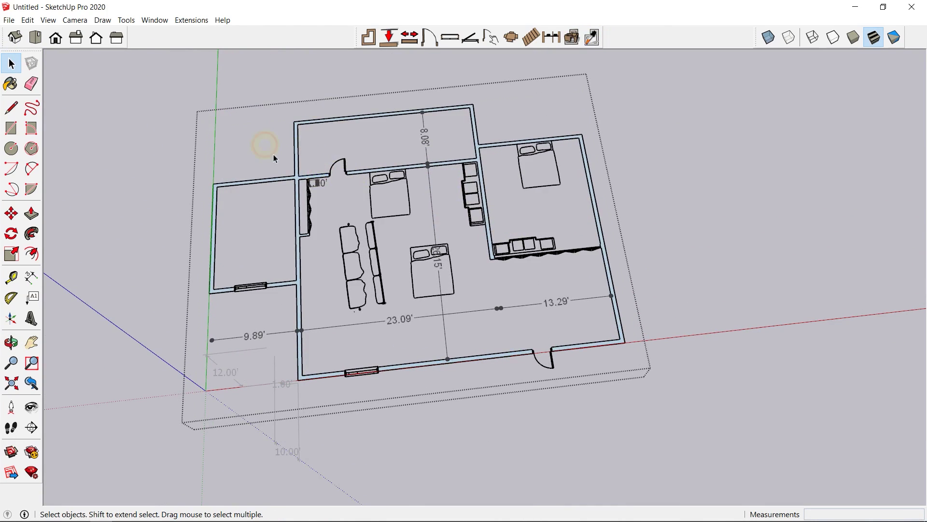
Try to convert the floor plan to 3D while its group is still open for editing.
left_click(573, 40)
left_click(574, 39)
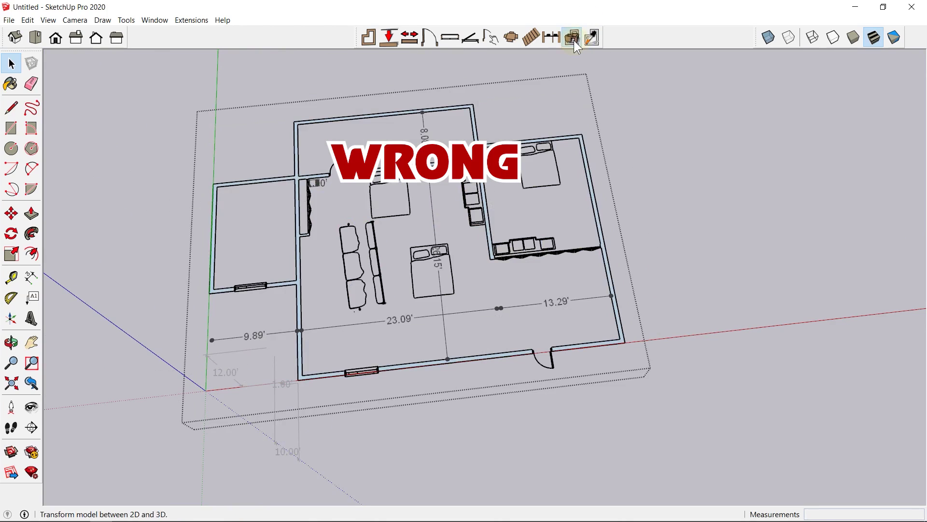
left_click(573, 40)
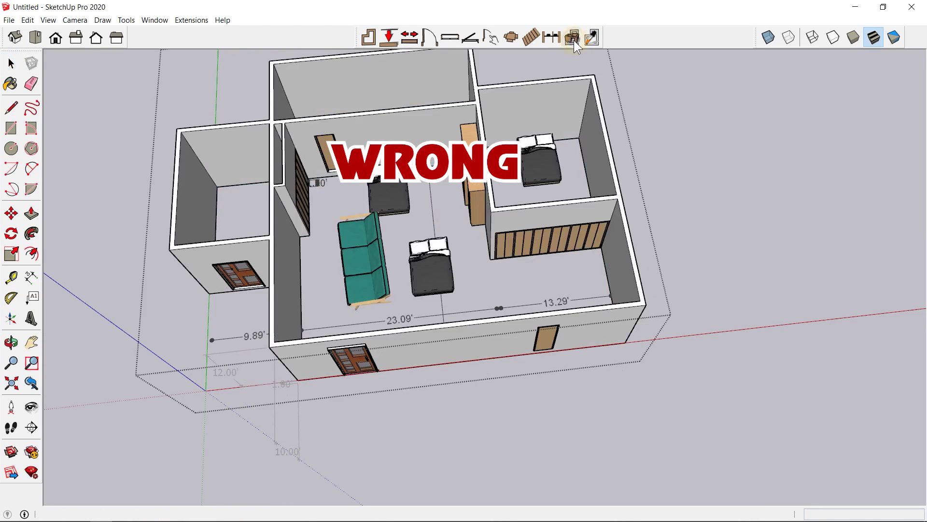
left_click(574, 40)
Leave the floor plan group, select the whole plan and convert it from 2D to 3D.
left_click(673, 167)
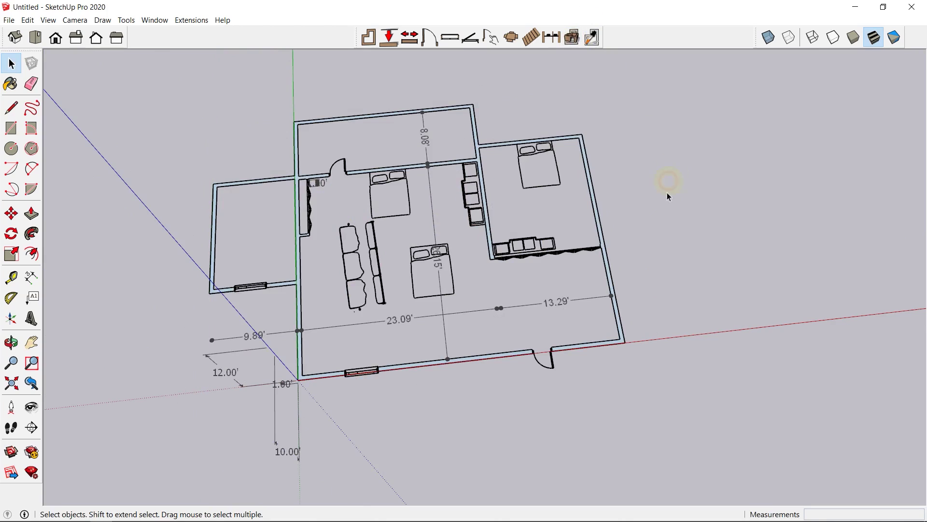
left_click(590, 346)
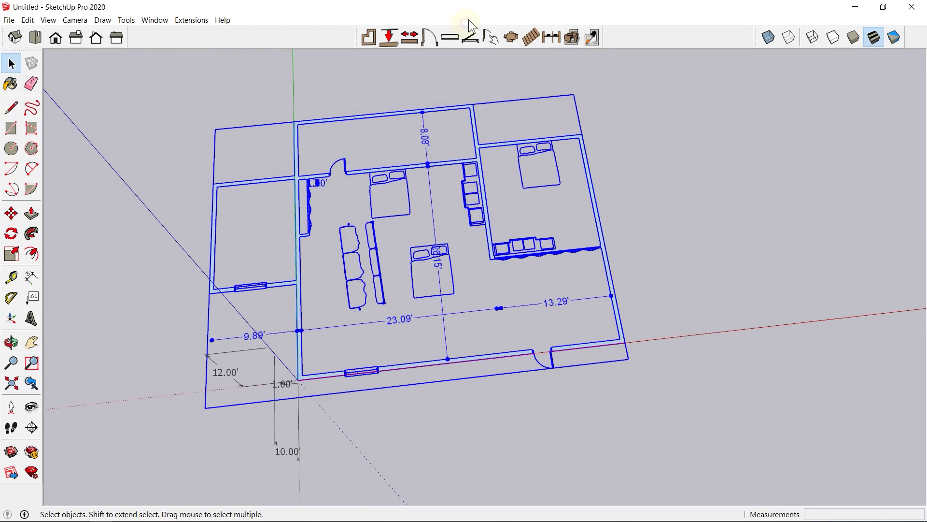
left_click(569, 37)
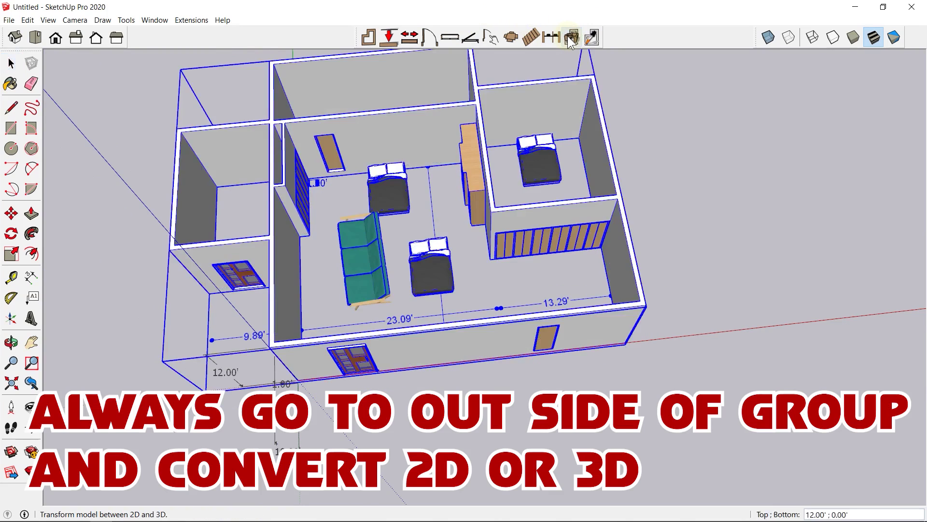
left_click(569, 36)
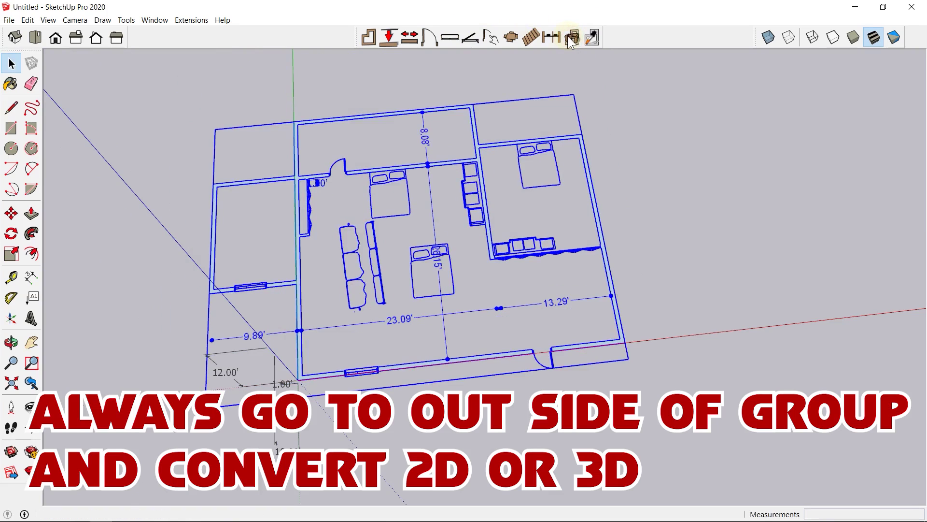
left_click(571, 40)
left_click(570, 40)
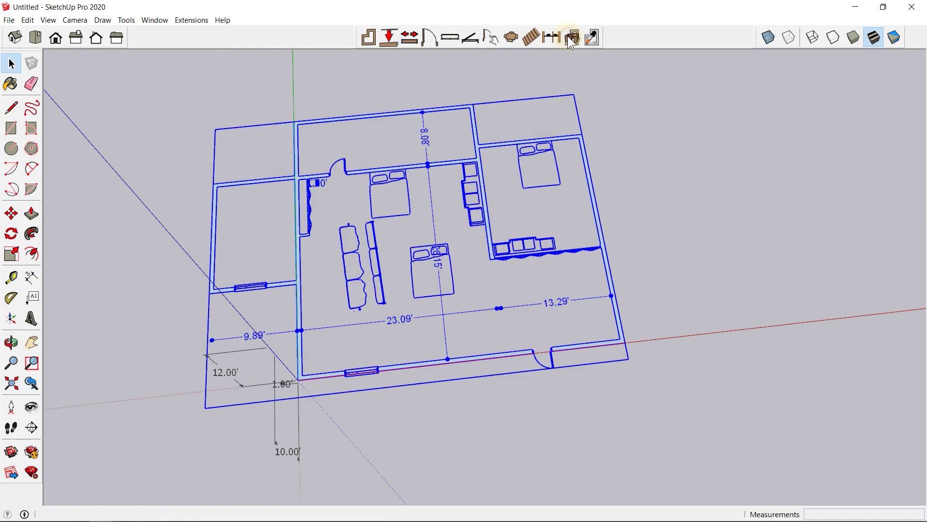
left_click(568, 37)
Open the building group and copy the top face of its walls.
middle_click_drag(598, 219, 757, 146)
middle_click_drag(509, 301, 573, 230, "shift")
middle_click_drag(258, 177, 338, 218)
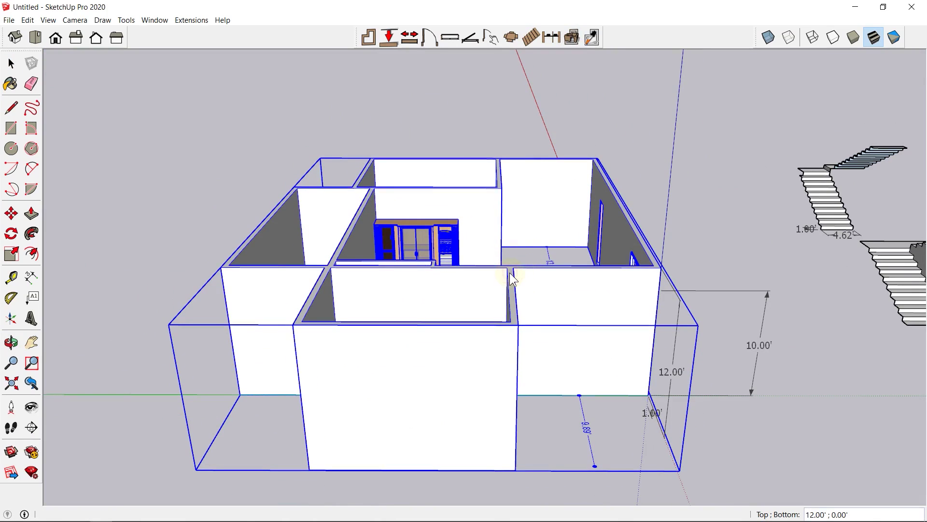
key("space")
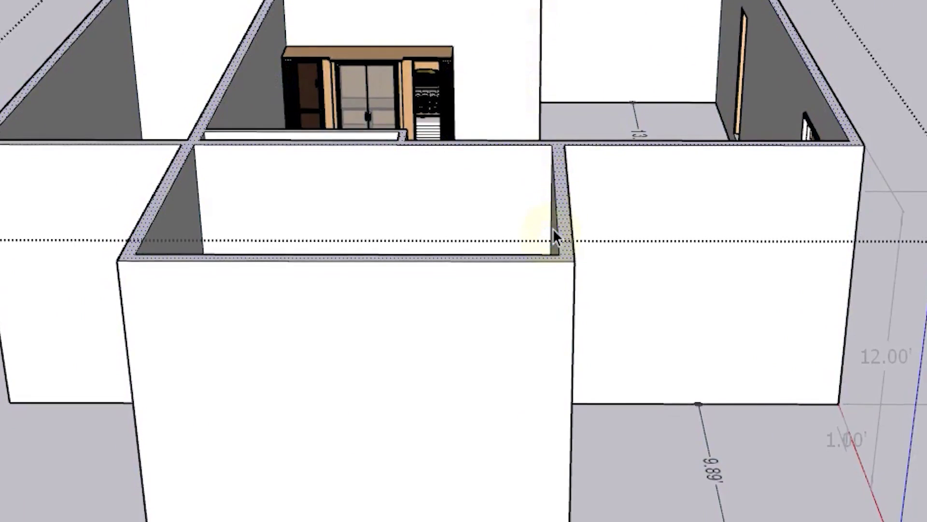
middle_click_drag(543, 179, 543, 401)
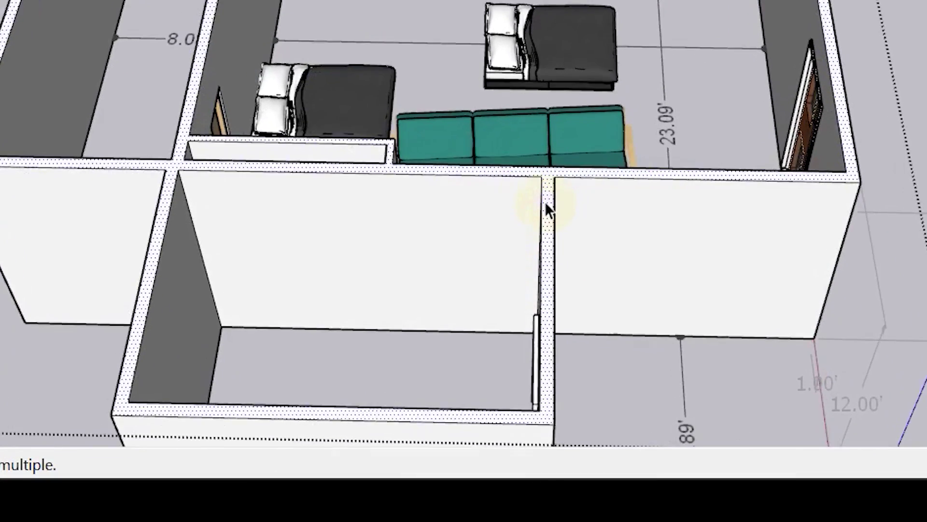
scroll(546, 241, "up", 3)
scroll(546, 207, "up", 1)
left_click(548, 198)
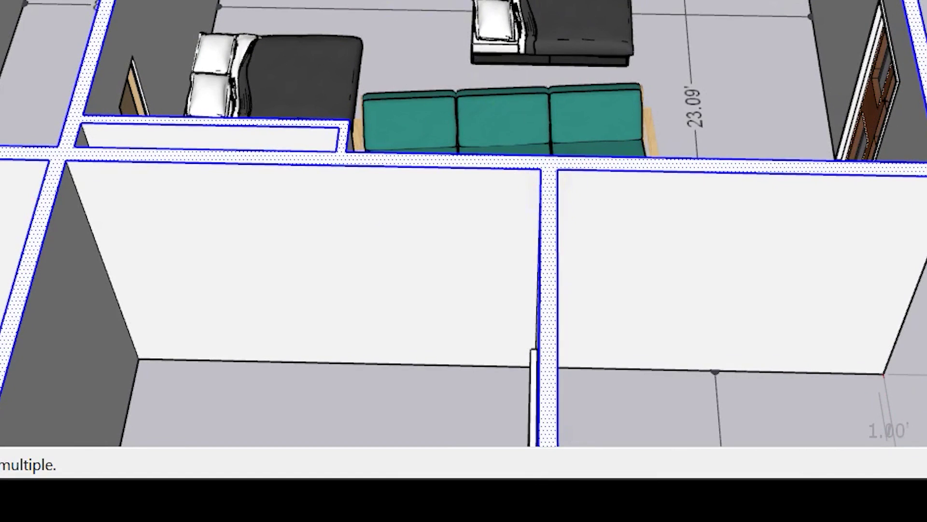
scroll(375, 124, "down", 5)
scroll(375, 124, "down", 3)
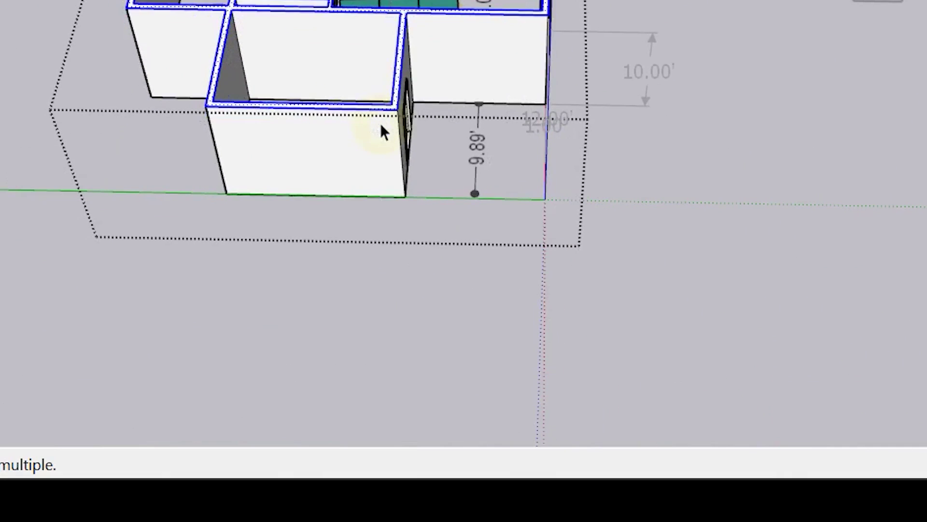
key("m")
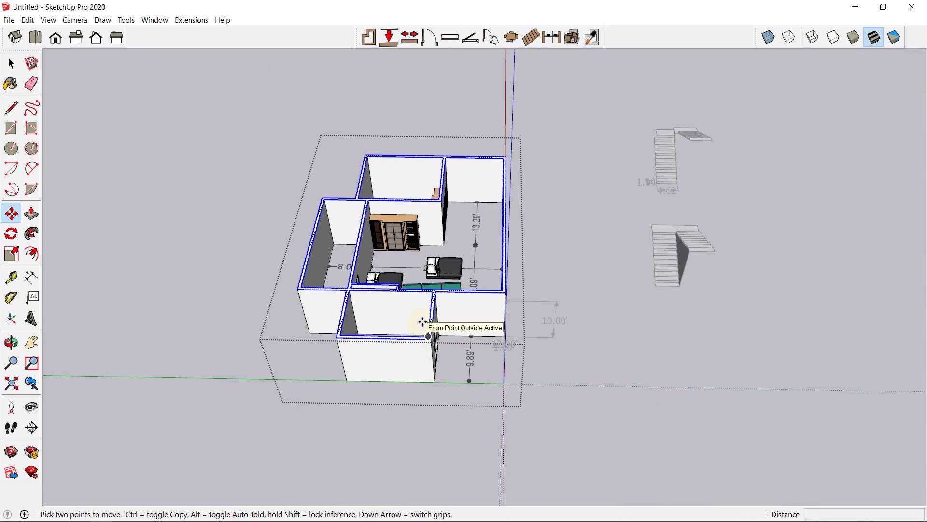
key("ctrl+c")
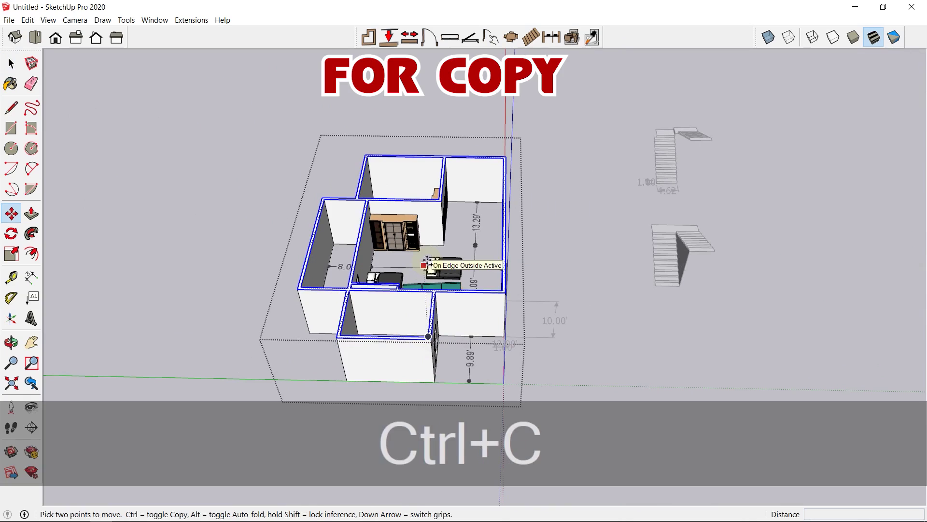
Close the building group and paste the copied wall-top face on the ground beside the building.
left_click(11, 63)
left_click(170, 135)
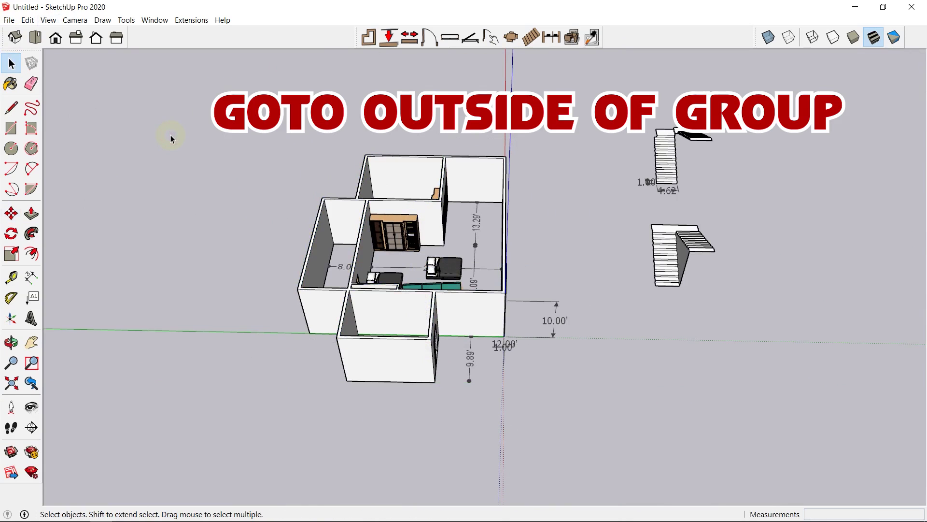
key("ctrl+v")
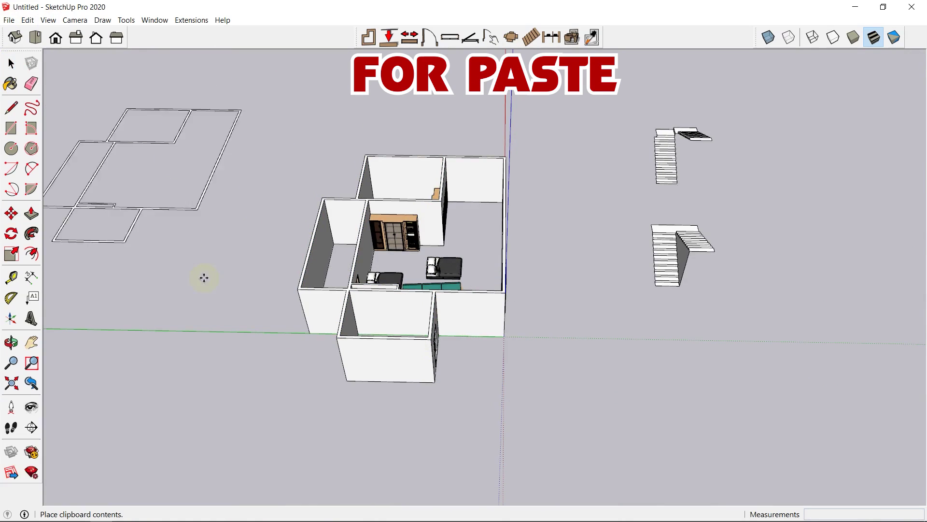
left_click(198, 311)
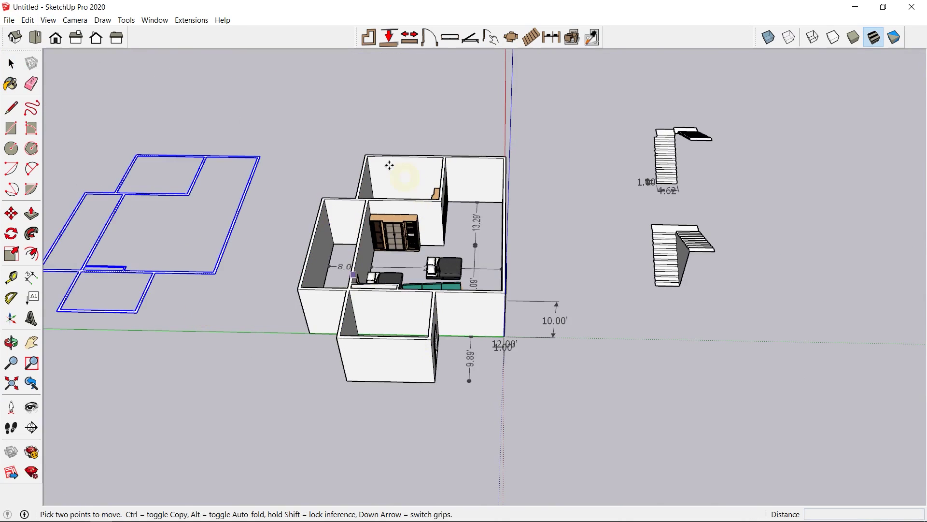
Delete the face of the pasted wall outline, keeping only its edges.
middle_click_drag(179, 251, 388, 234)
scroll(363, 244, "up", 2)
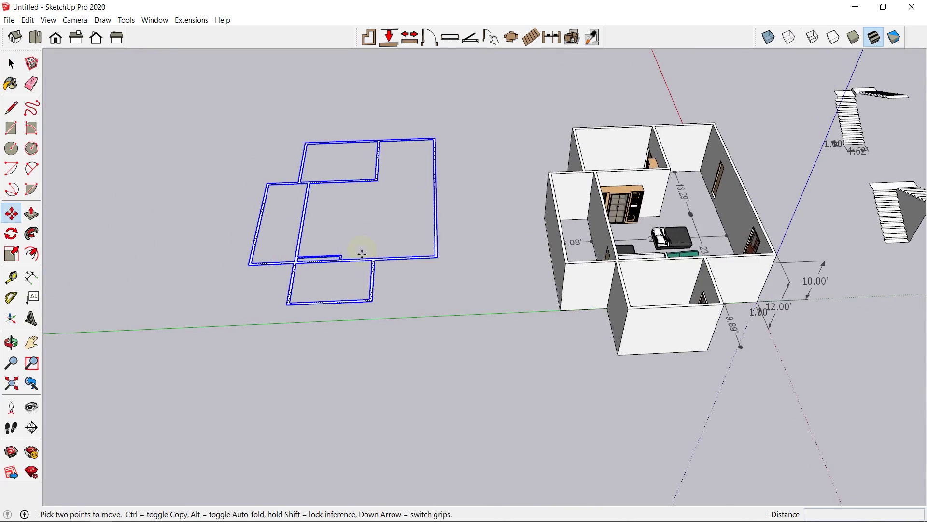
key("space")
scroll(340, 306, "up", 4)
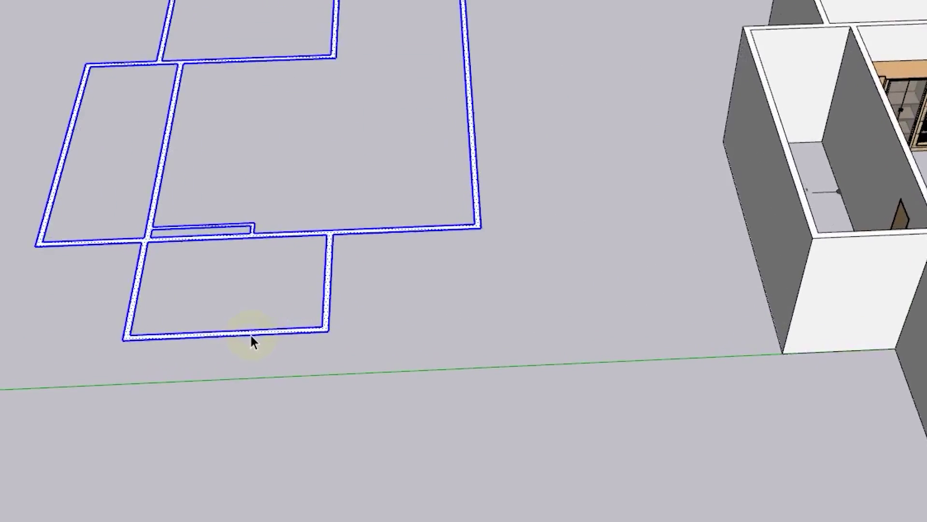
left_click(333, 307)
left_click(241, 338)
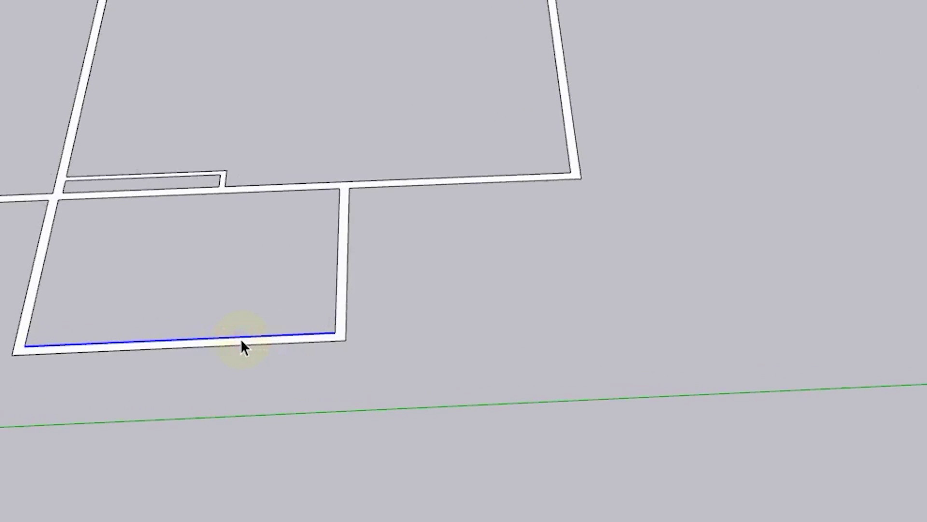
left_click(251, 340)
key("Delete")
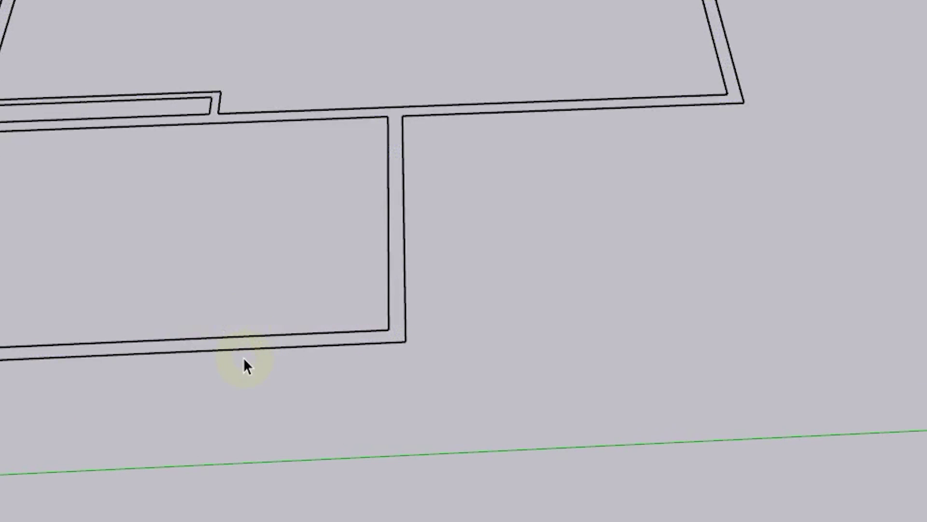
Select the connected outer perimeter edges of the pasted outline and move them about 56' clear of the inner wall lines.
left_click(247, 348)
double_click(247, 347)
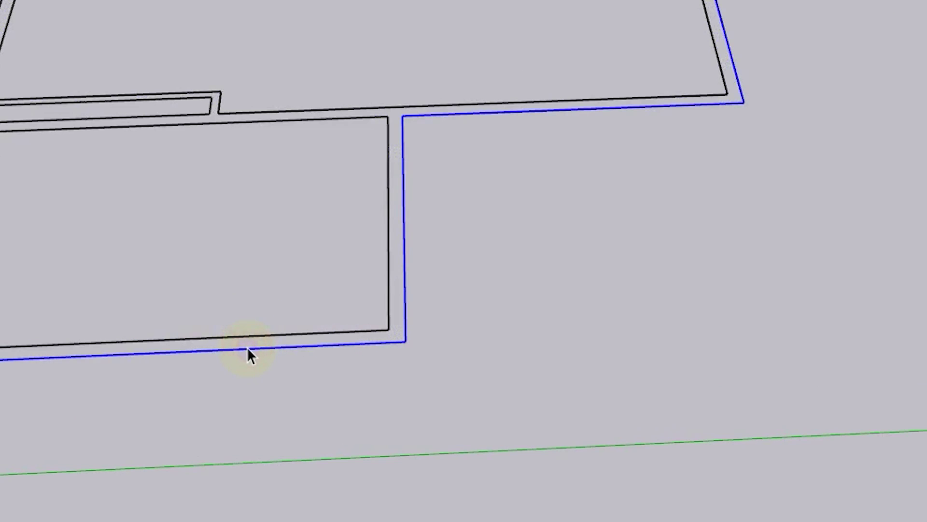
scroll(329, 267, "down", 2)
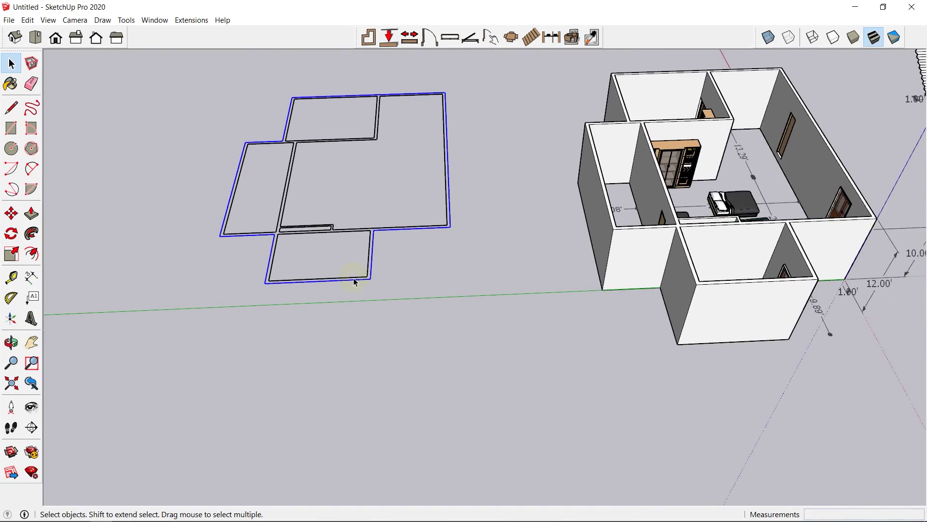
key("m")
left_click(369, 278)
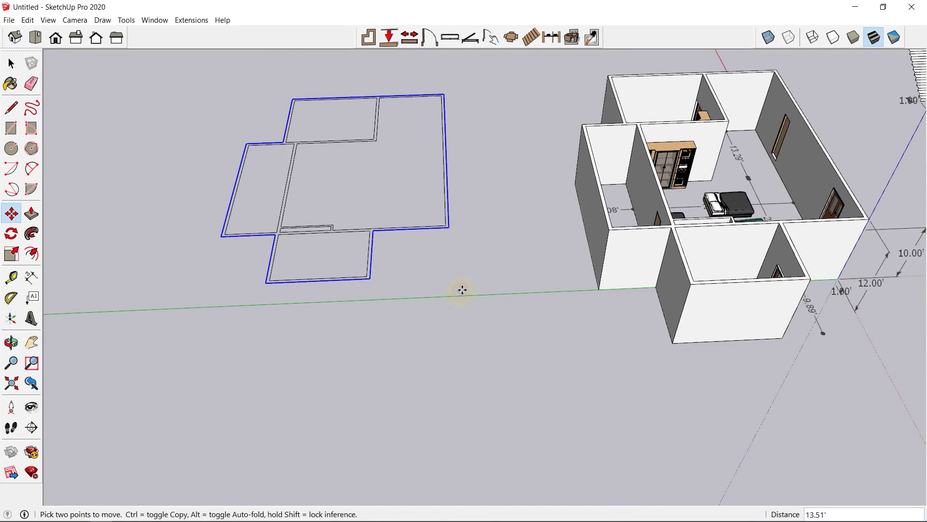
middle_click_drag(487, 426, 414, 259, "shift")
left_click(421, 397)
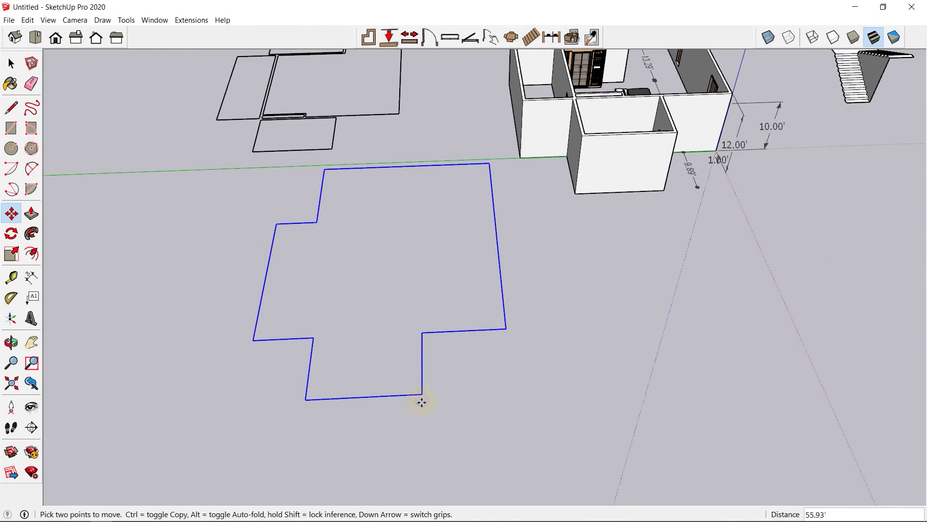
Retrace one edge of the separated perimeter with the Line tool to fill the outline with a face.
left_click(17, 110)
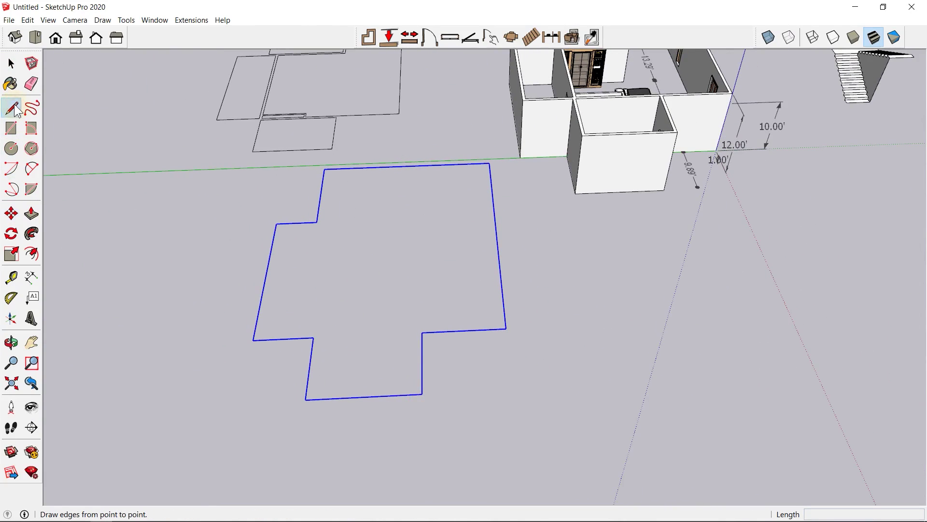
left_click(422, 393)
left_click(305, 400)
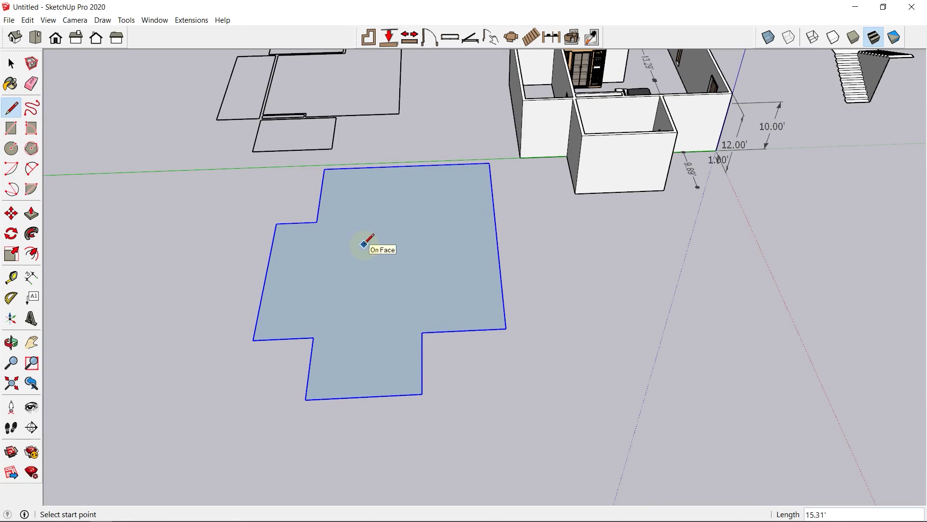
Push/Pull the perimeter face upward into a slab, and then reduce it to a thin roof thickness.
key("p")
left_click(367, 283)
left_click(365, 270)
middle_click_drag(372, 315, 446, 247)
left_click(402, 261)
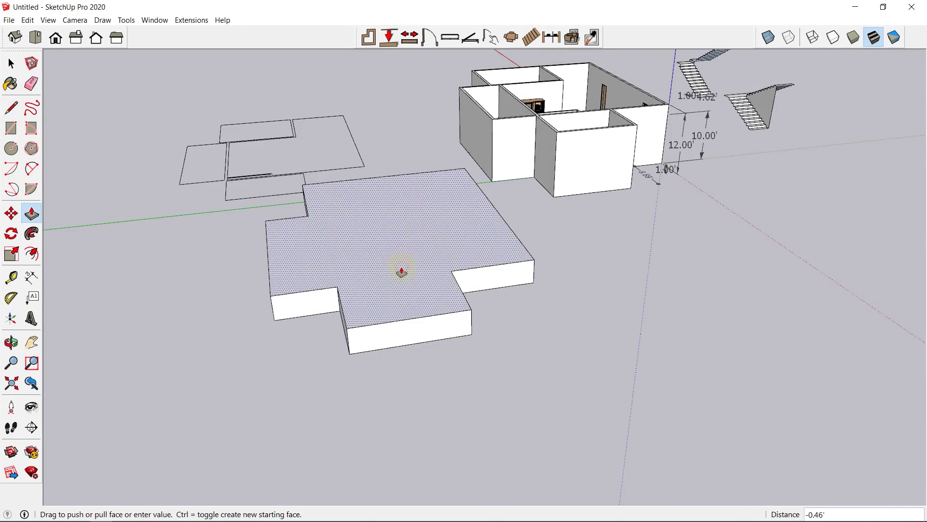
left_click(400, 273)
Select the entire roof slab and make it a group.
key("space")
left_click(378, 279)
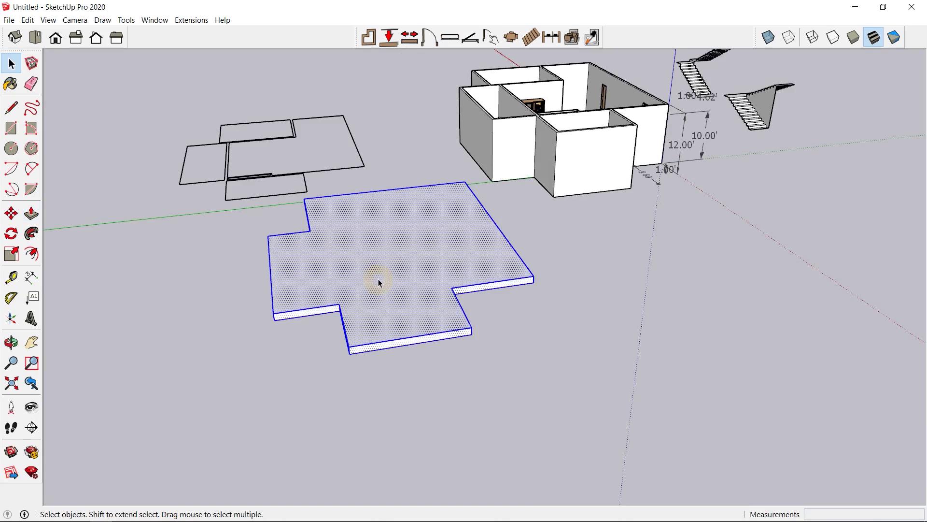
right_click(378, 279)
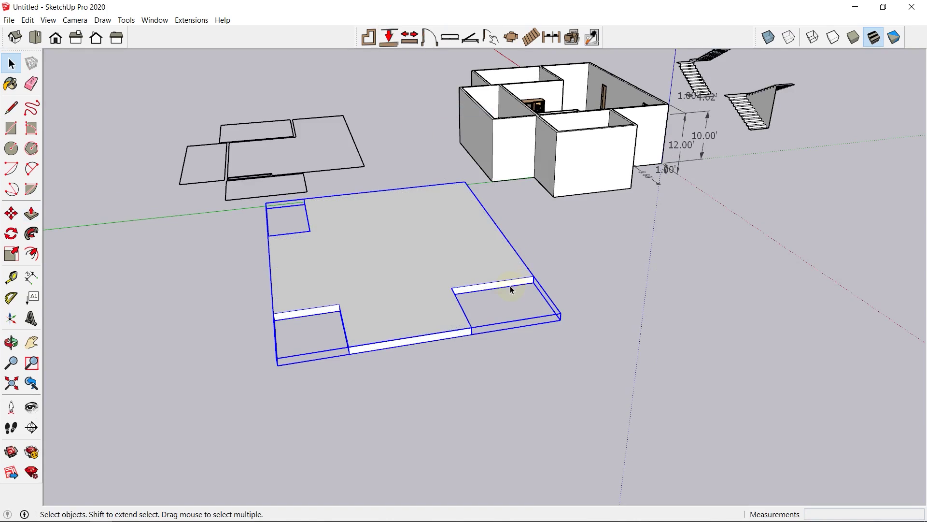
Move the roof slab group by its inner corner onto the matching top corner of the building walls.
key("m")
middle_click_drag(459, 293, 285, 208)
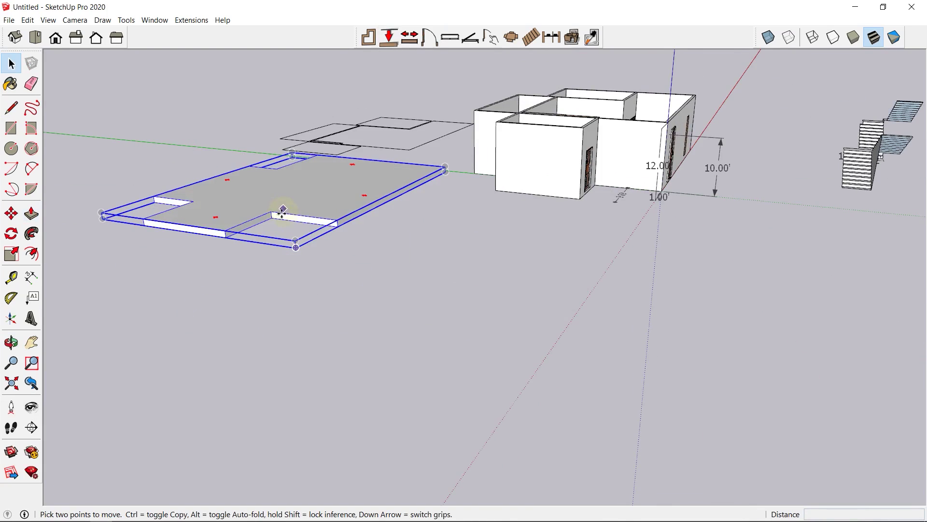
left_click(273, 216)
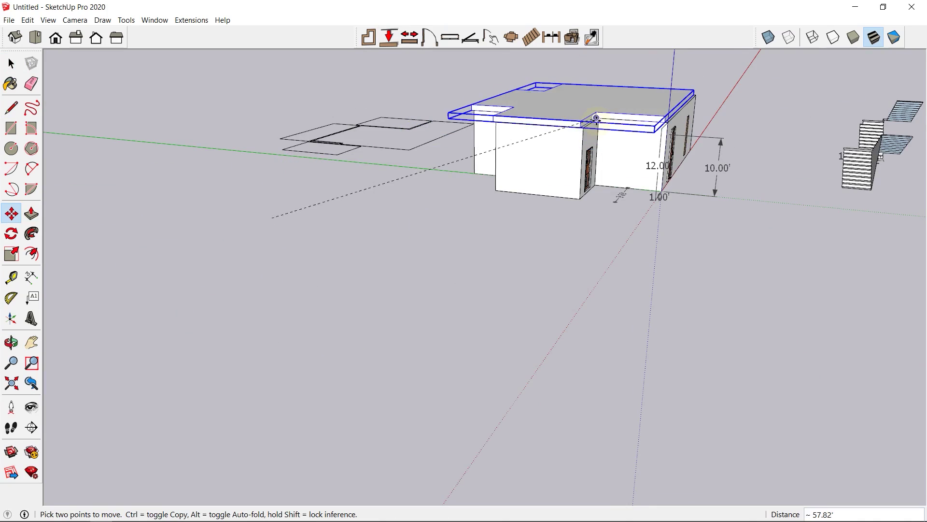
left_click(597, 120)
key("space")
scroll(595, 123, "up", 2)
middle_click_drag(595, 123, 582, 182)
key("m")
key("space")
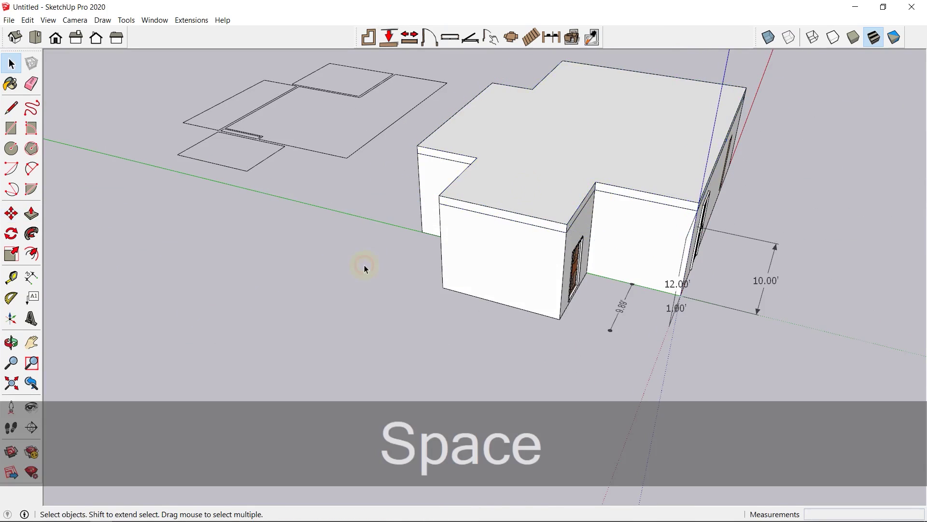
left_click(364, 264)
middle_click_drag(647, 140, 637, 272)
scroll(633, 268, "down", 4)
scroll(633, 268, "down", 2)
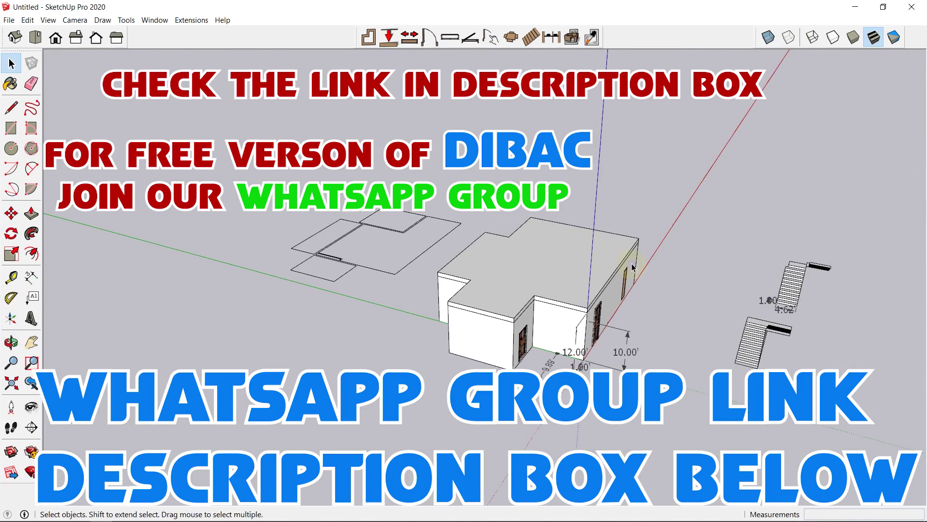